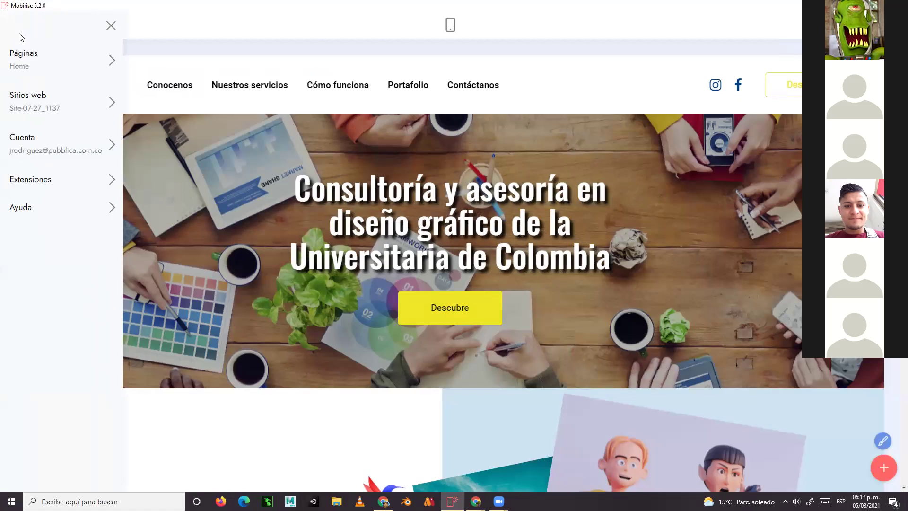
# - Open the Sitios web list and scroll through the saved site cards
pyautogui.click(65, 105)
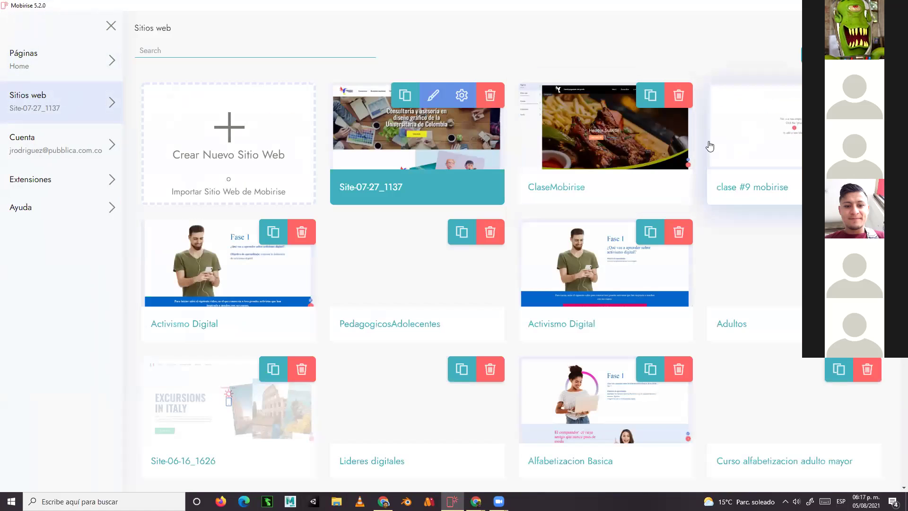
pyautogui.scroll(-5, 699, 146)
pyautogui.scroll(-6, 699, 147)
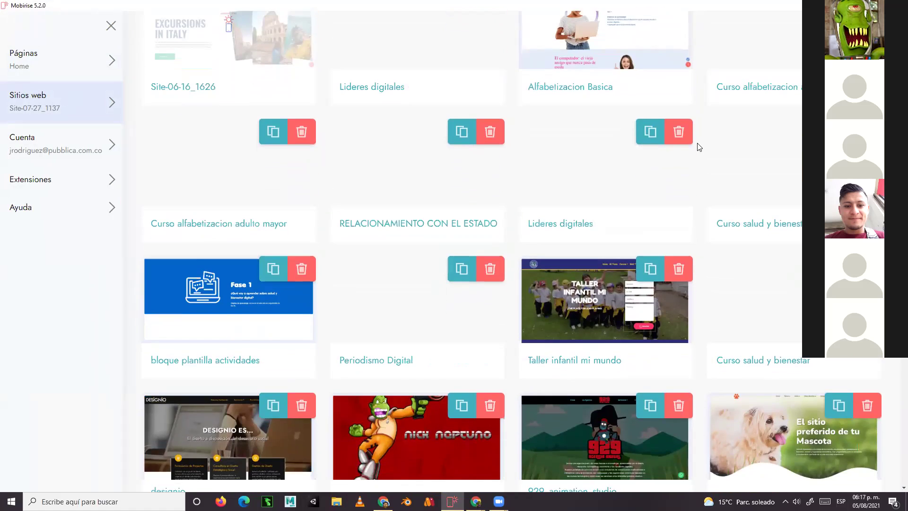
pyautogui.scroll(-1, 699, 148)
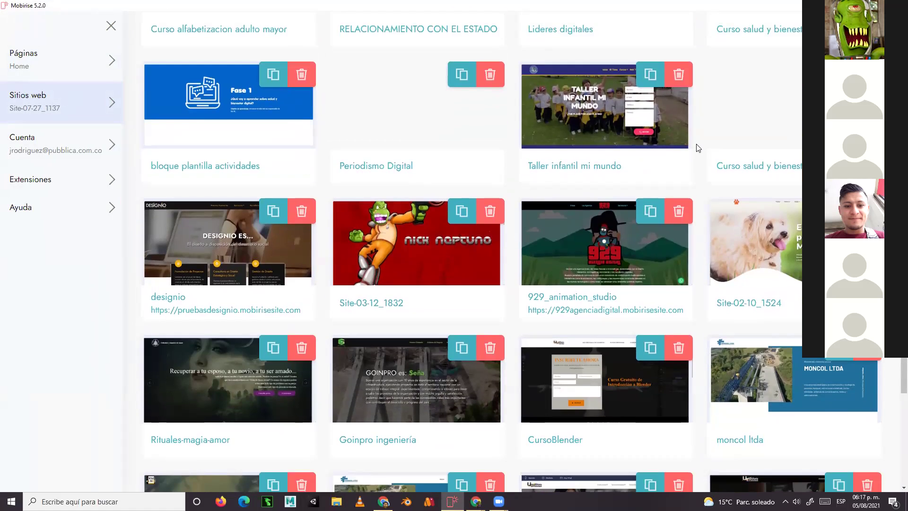
pyautogui.scroll(-2, 698, 148)
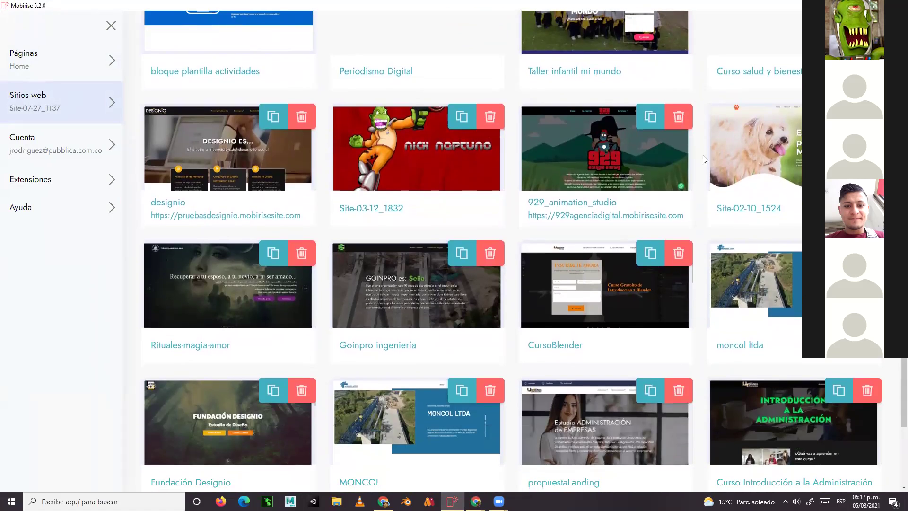
# - Open the 929_animation_studio site, dismiss the missing-theme warning, and review its page sections
pyautogui.click(570, 156)
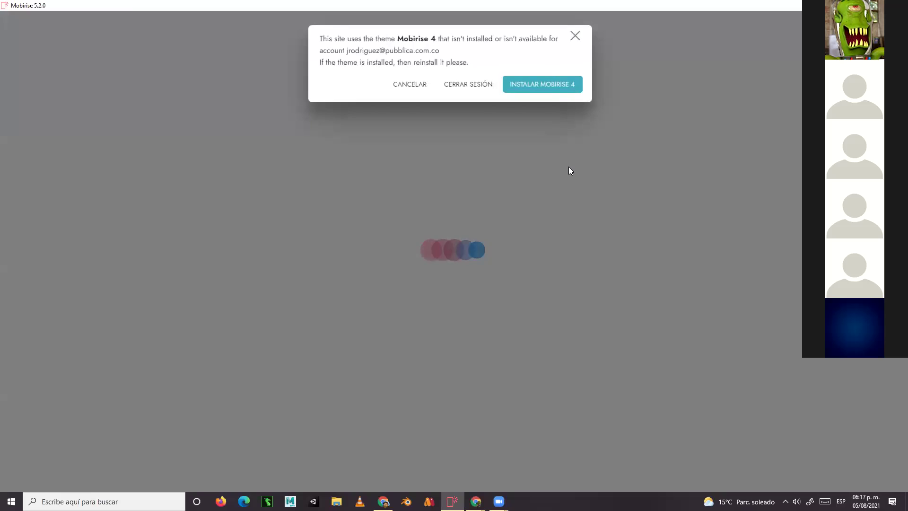
pyautogui.click(543, 89)
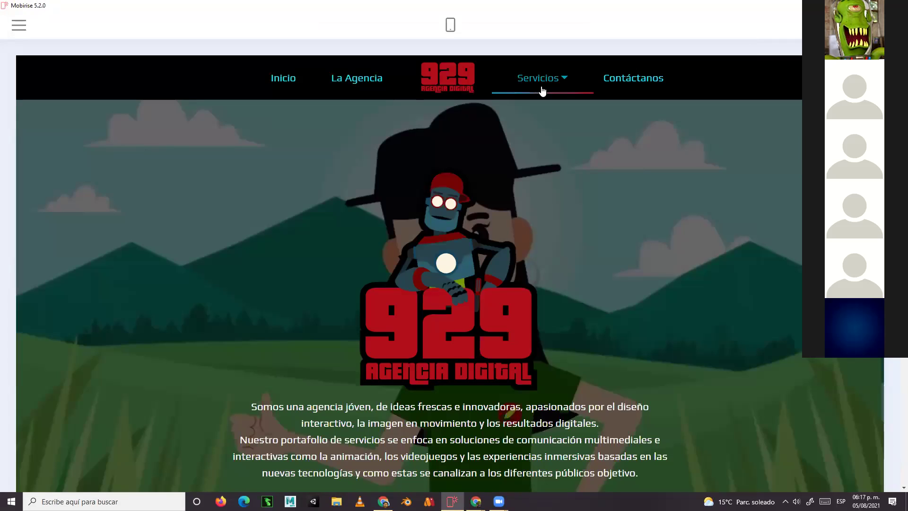
pyautogui.scroll(-3, 539, 172)
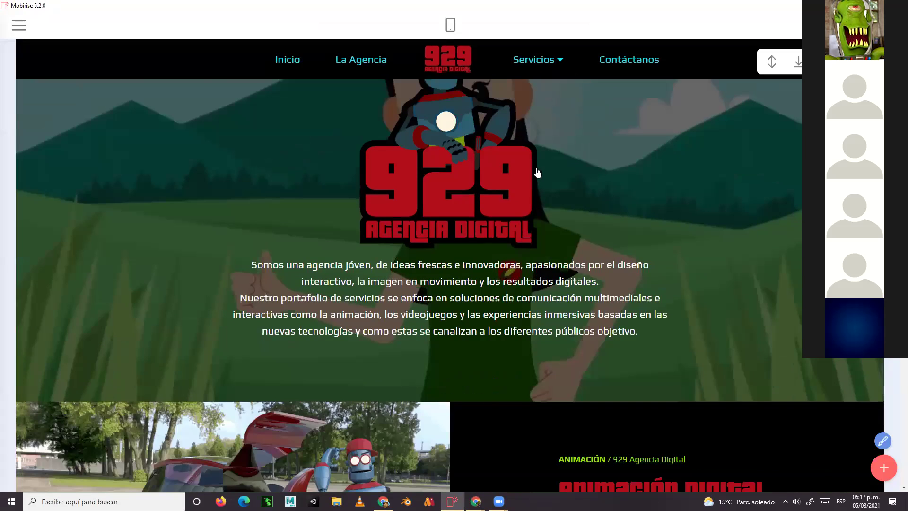
pyautogui.scroll(-20, 544, 180)
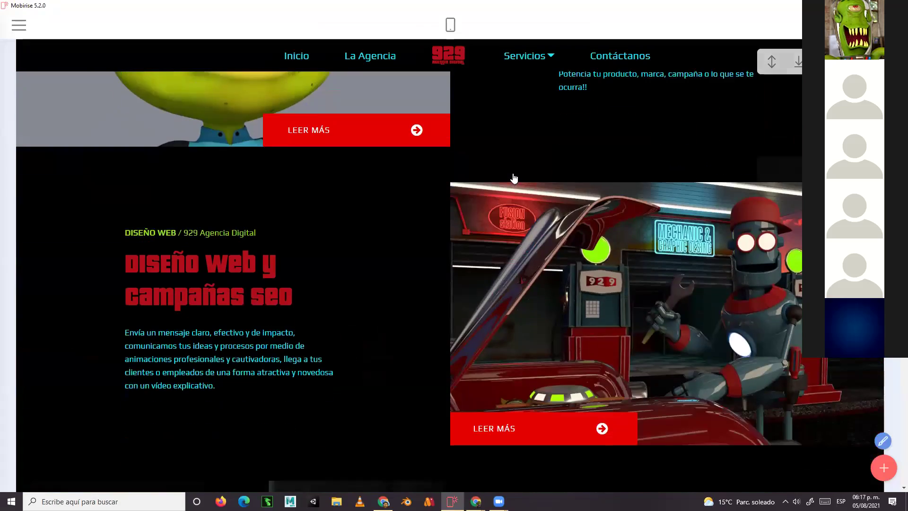
pyautogui.scroll(-15, 509, 178)
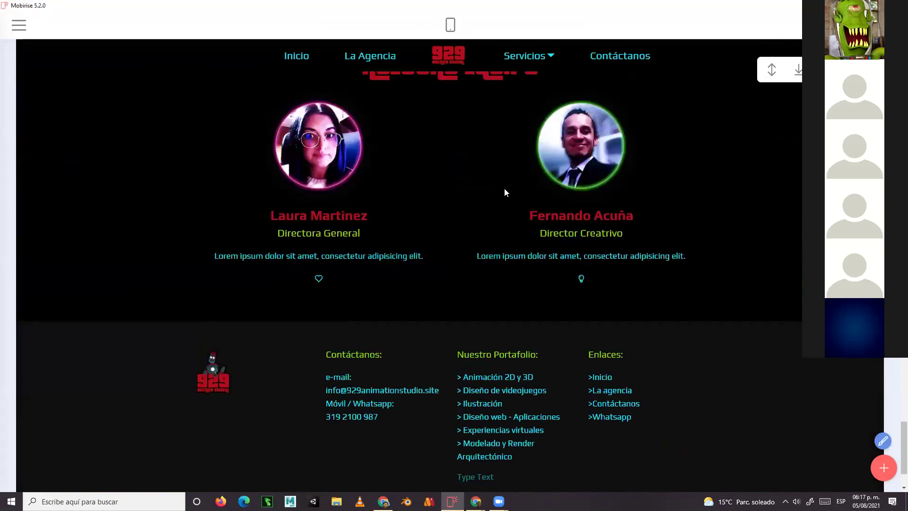
pyautogui.scroll(10, 504, 188)
pyautogui.scroll(-2, 504, 191)
pyautogui.scroll(20, 504, 189)
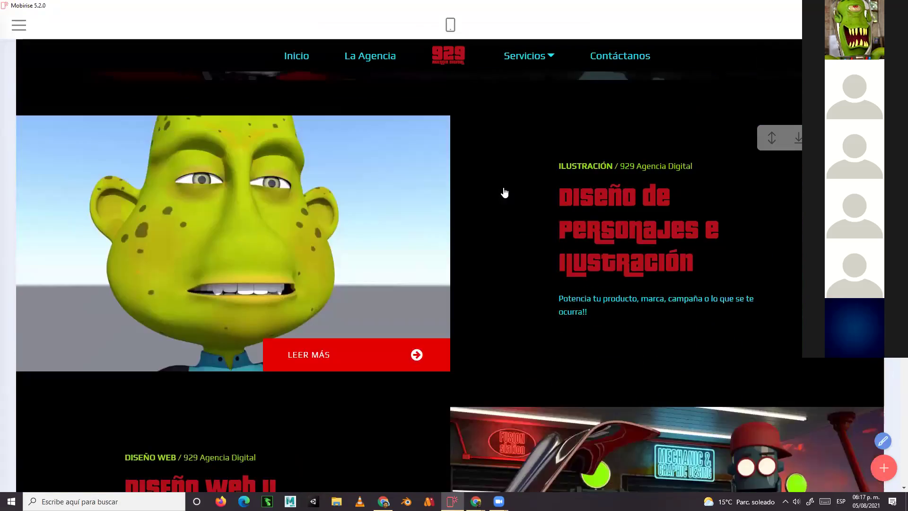
pyautogui.scroll(5, 501, 195)
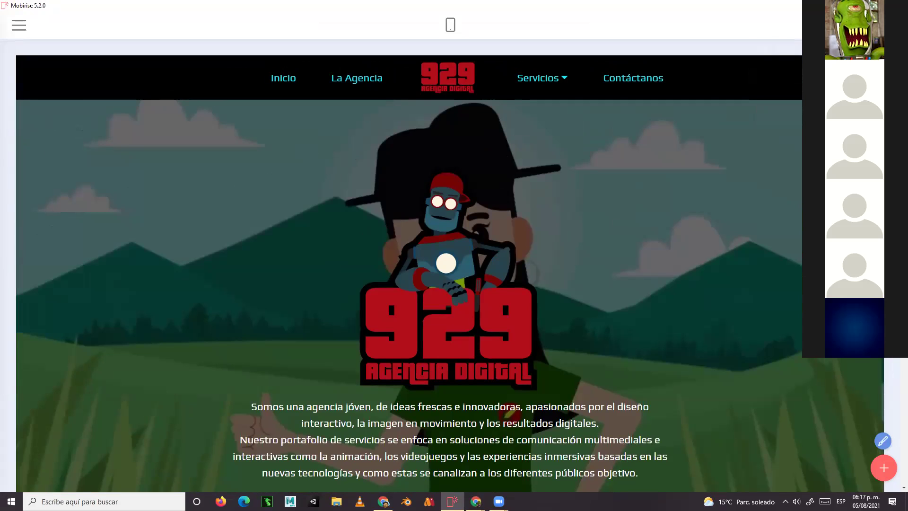
# - Open the Publicar dialog and browse for a local destination folder
pyautogui.click(874, 25)
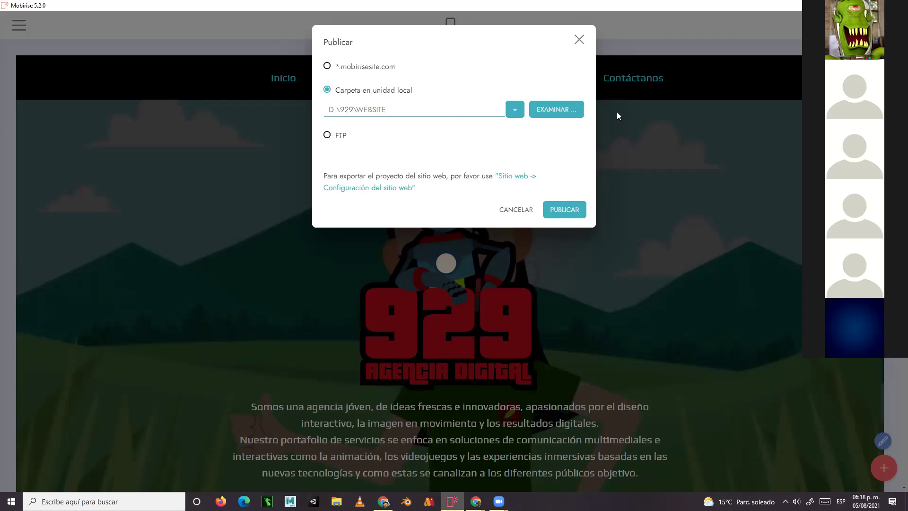
pyautogui.click(552, 115)
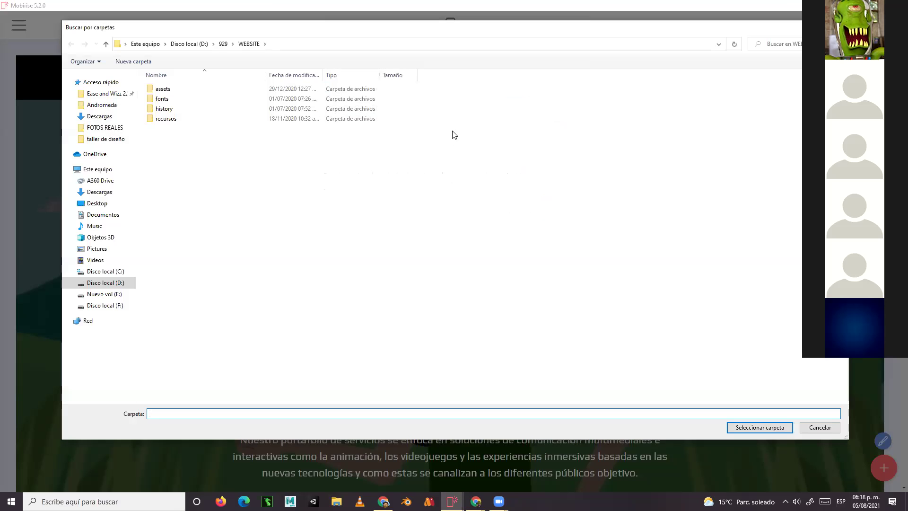
# - Create a new folder named websiteclase at the root of drive D:
pyautogui.click(189, 43)
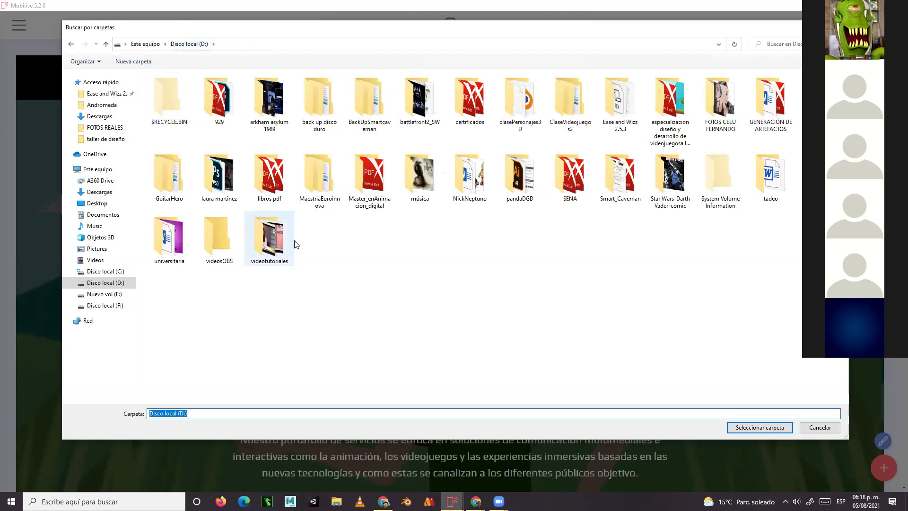
pyautogui.click(340, 253)
pyautogui.rightClick(340, 253)
pyautogui.moveTo(299, 360)
pyautogui.click(376, 362)
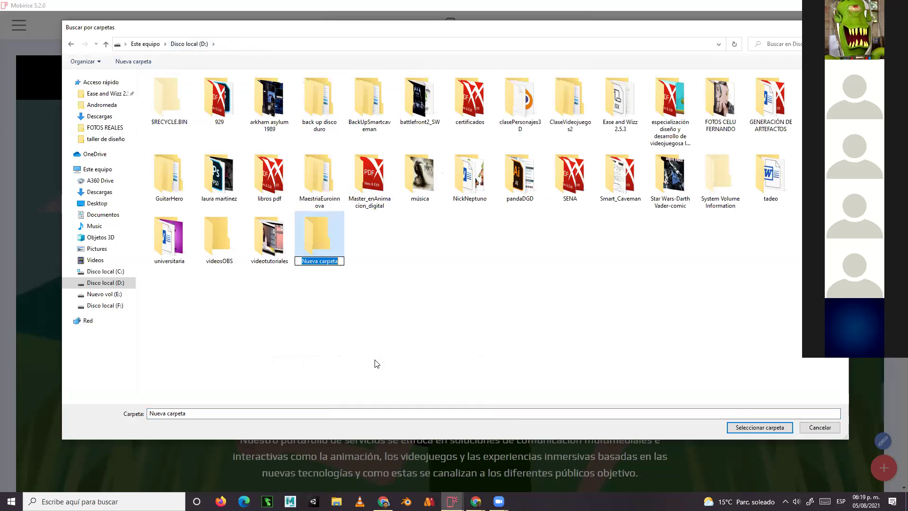
pyautogui.write('webs')
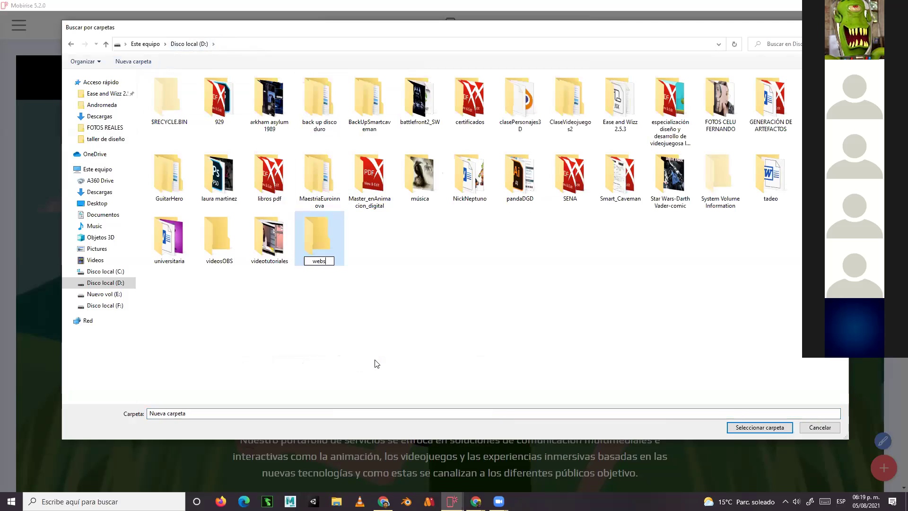
pyautogui.write('iteclase')
pyautogui.press('Return')
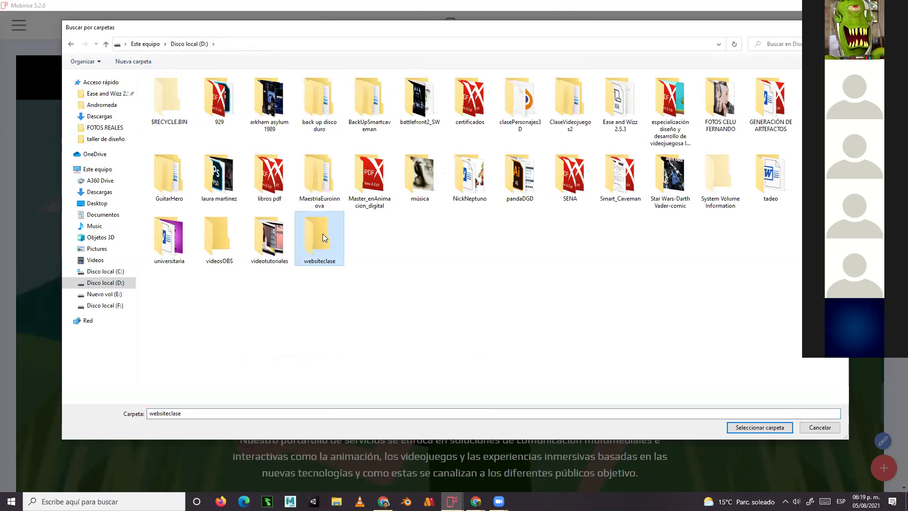
# - Select D:\websiteclase as the destination and publish the 929 site into it
pyautogui.doubleClick(323, 237)
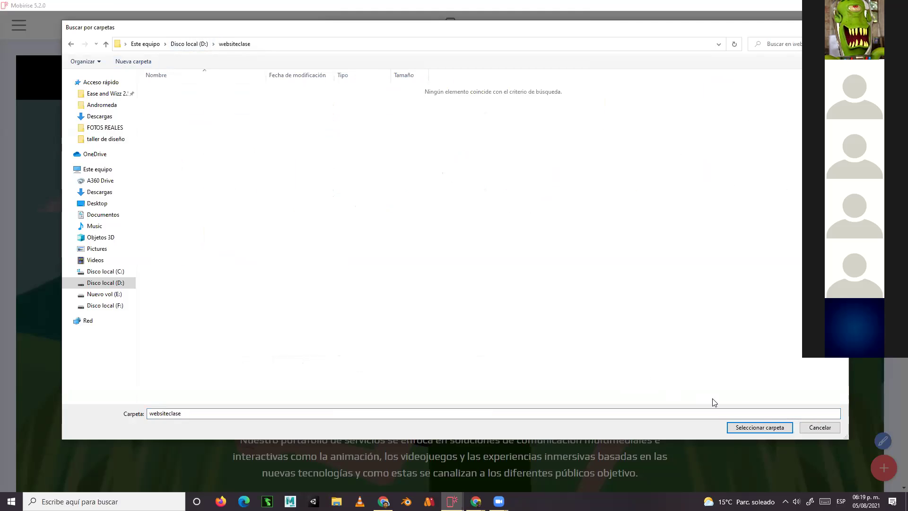
pyautogui.click(758, 427)
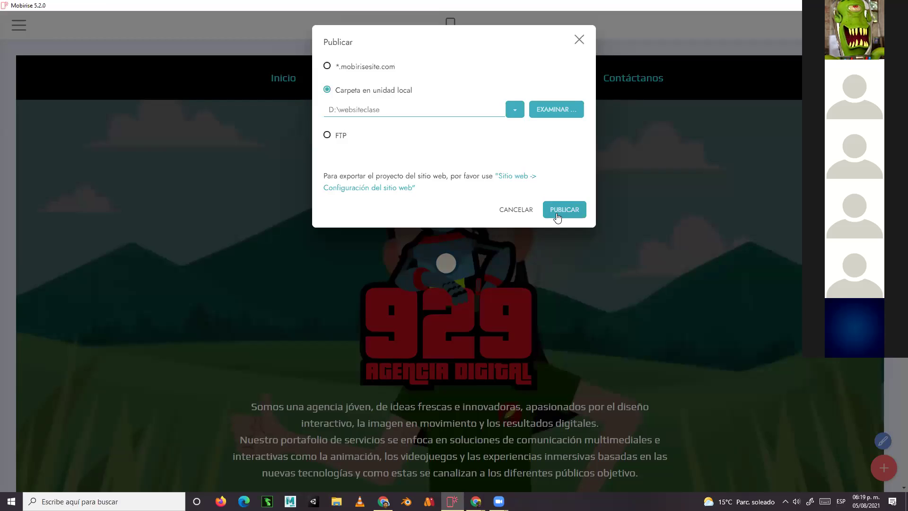
pyautogui.click(558, 215)
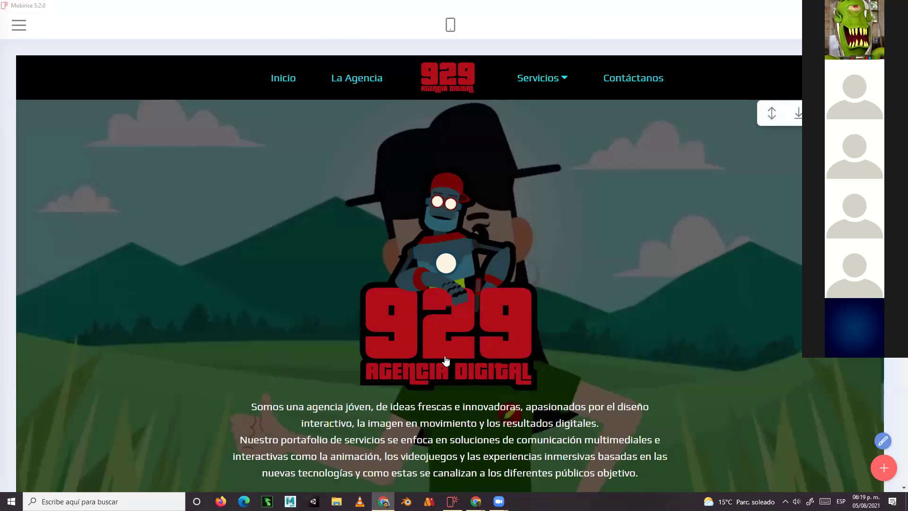
pyautogui.scroll(-3, 435, 362)
pyautogui.click(336, 501)
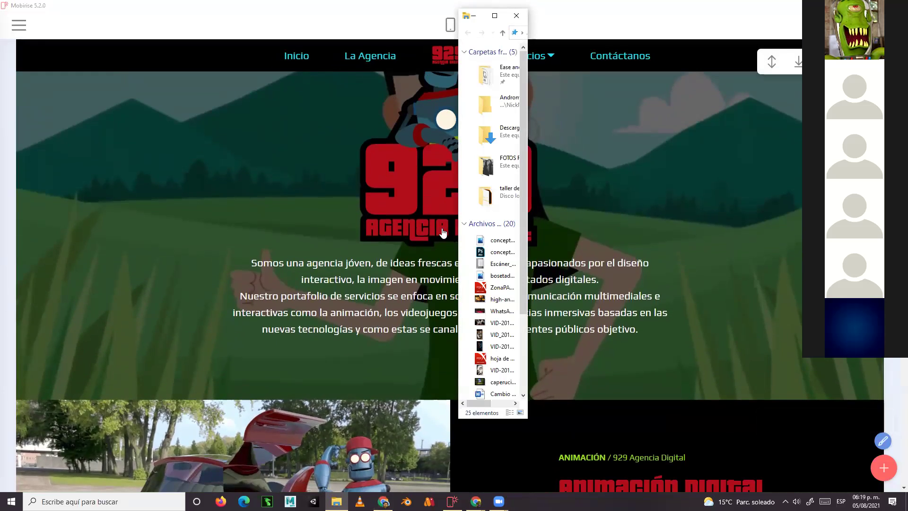
# - Maximize File Explorer, open D:\websiteclase, and inspect its assets folder
pyautogui.click(495, 15)
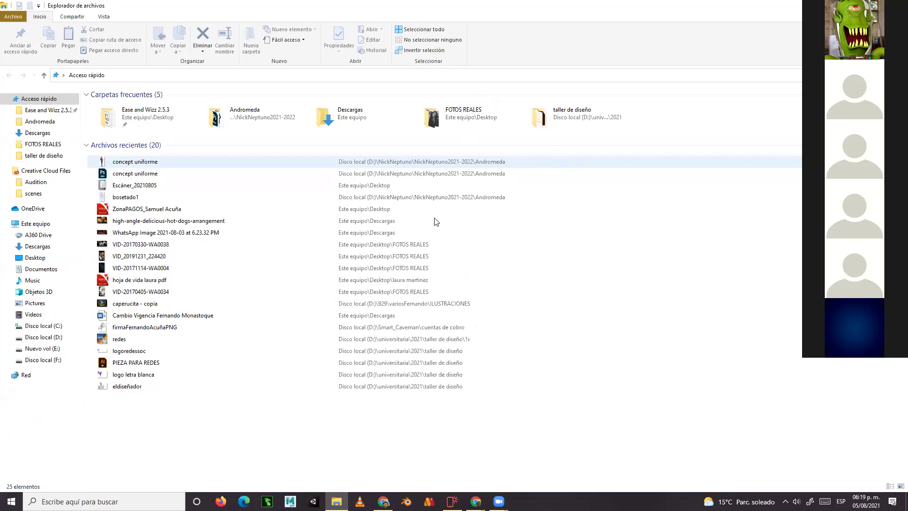
pyautogui.click(40, 337)
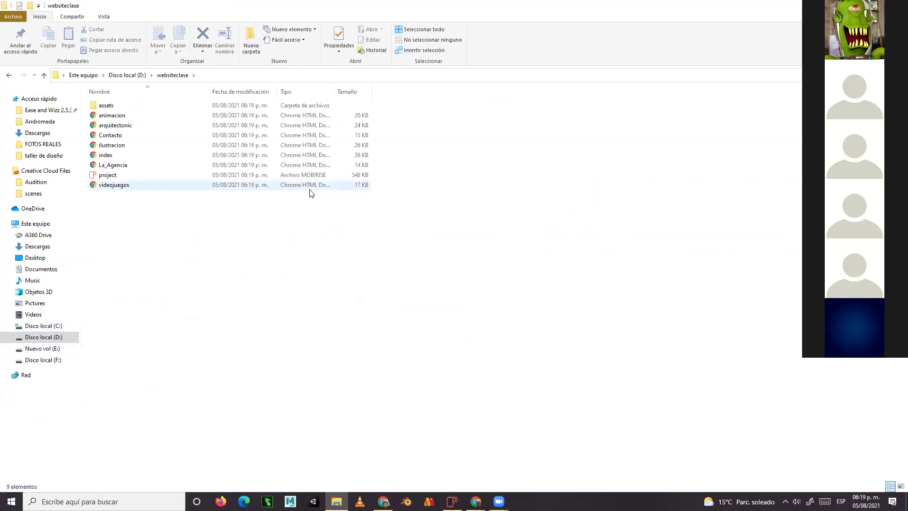
pyautogui.doubleClick(106, 105)
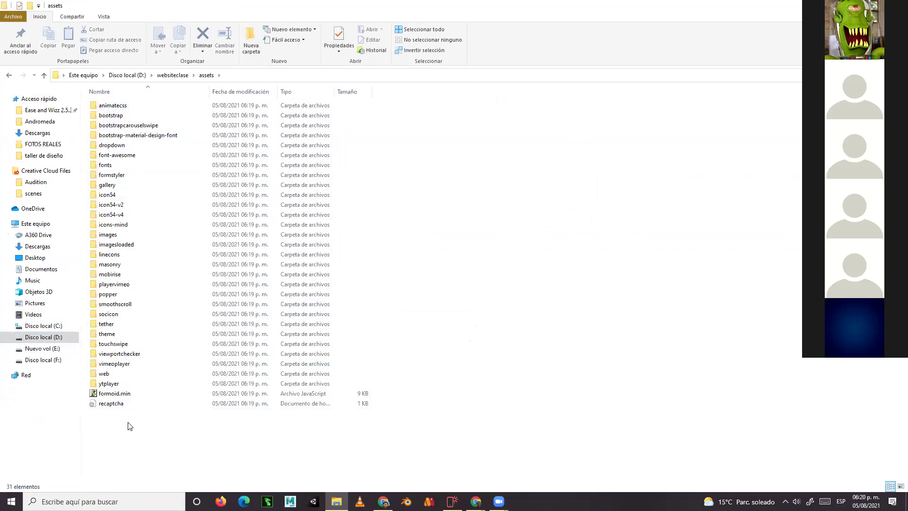
pyautogui.click(9, 75)
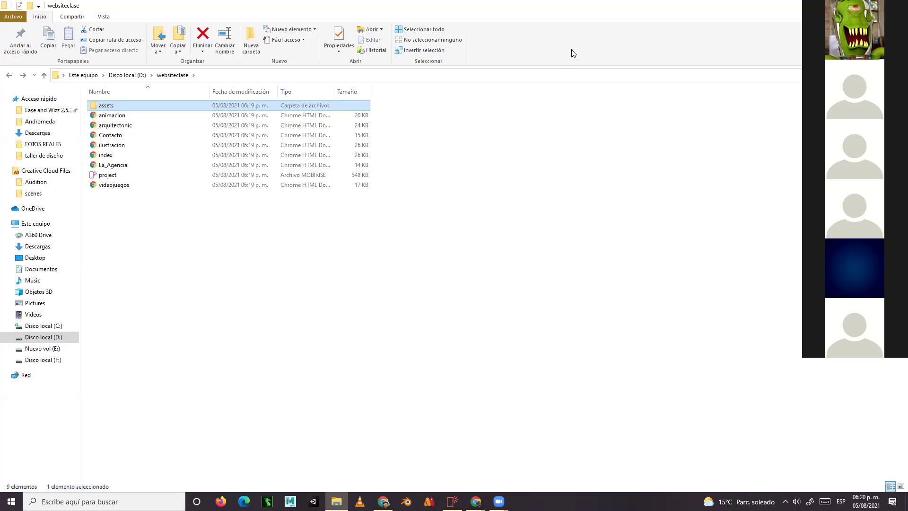
# - Minimize File Explorer and switch to the browser showing Freenom
pyautogui.click(853, 6)
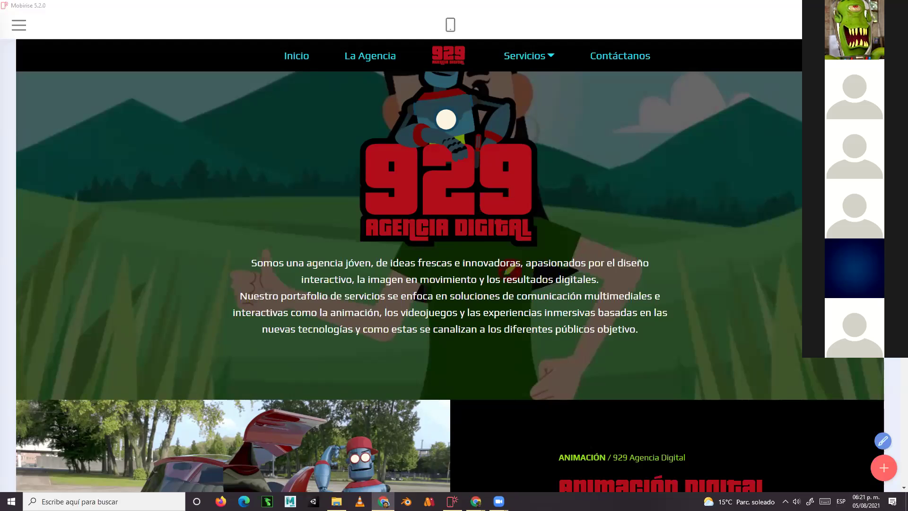
pyautogui.hotkey('alt', 'Tab')
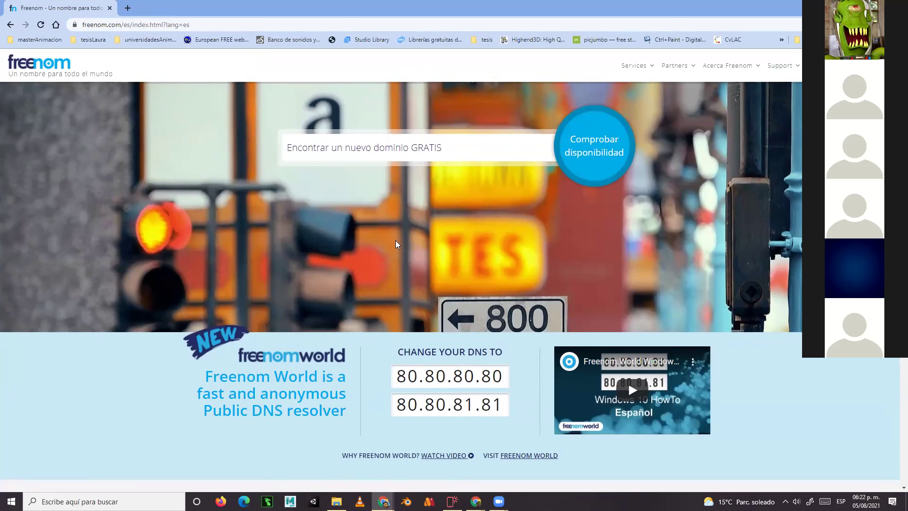
# - Scroll the Freenom home page to the footer and back up to the domain search
pyautogui.scroll(-4, 396, 246)
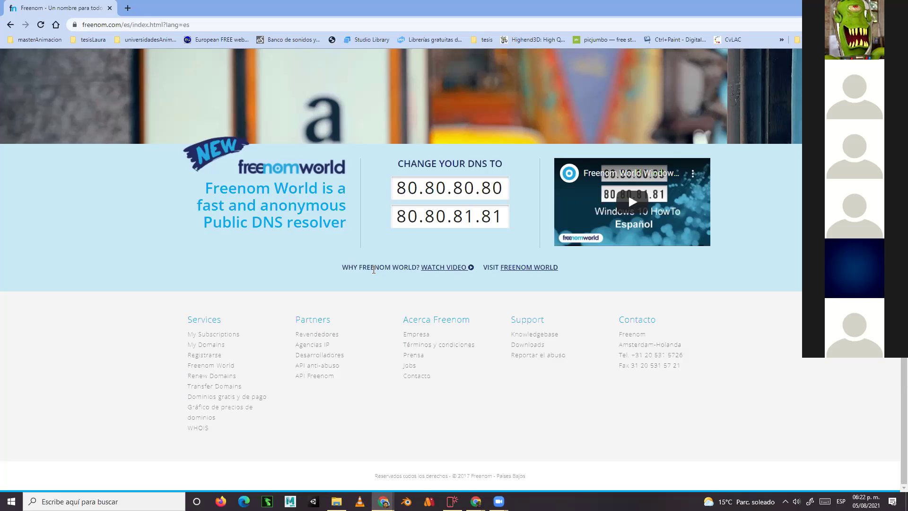
pyautogui.scroll(4, 219, 296)
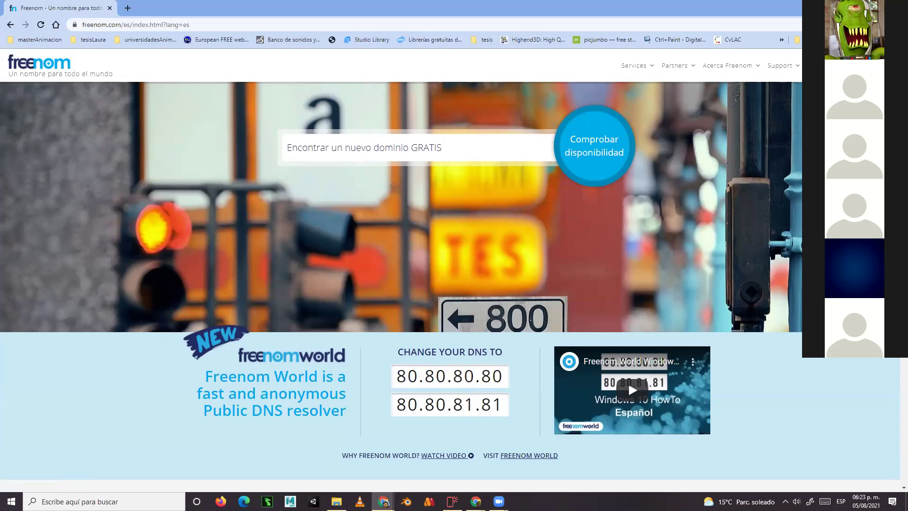
pyautogui.scroll(-4, 294, 333)
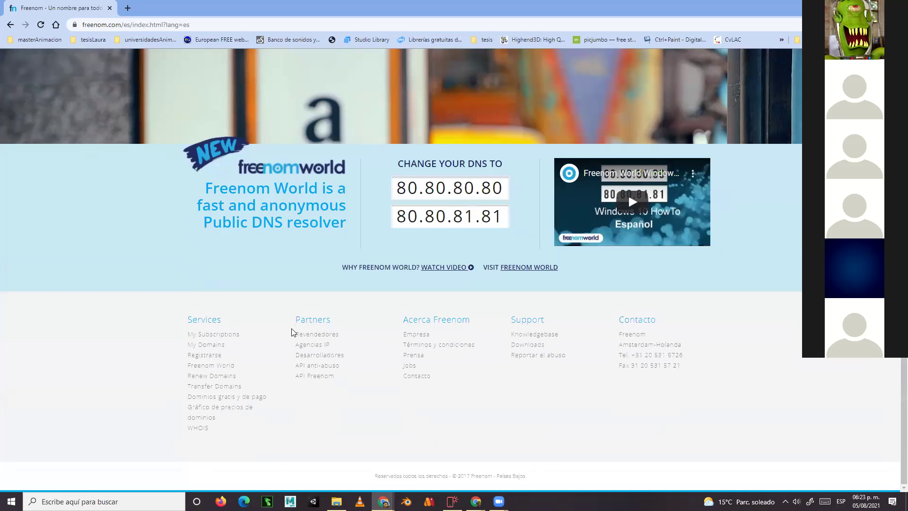
pyautogui.scroll(4, 349, 313)
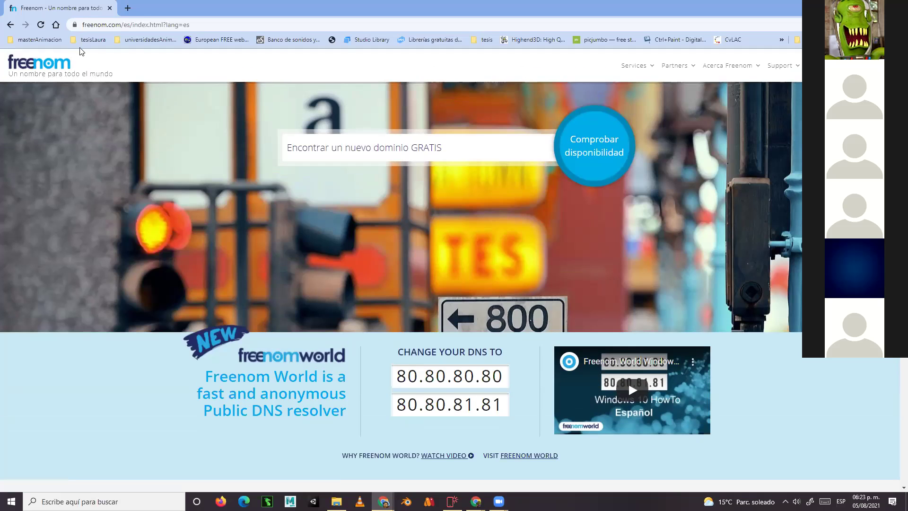
# - Search Freenom for pixelsaurio and review the free extensions offered (.tk, .ga, .cf, .gq)
pyautogui.click(336, 151)
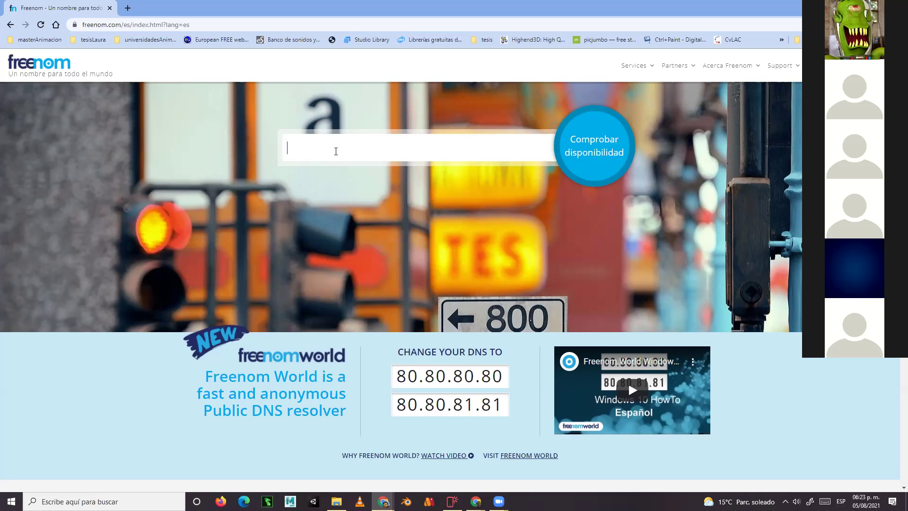
pyautogui.write('pix')
pyautogui.press('BackSpace')
pyautogui.press('BackSpace')
pyautogui.press('BackSpace')
pyautogui.write('pixelsaurio')
pyautogui.click(591, 157)
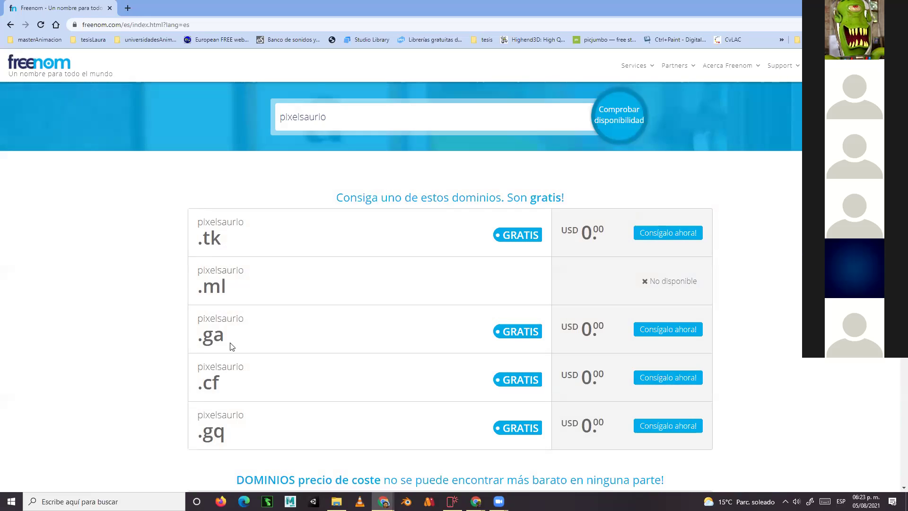
pyautogui.scroll(-2, 202, 329)
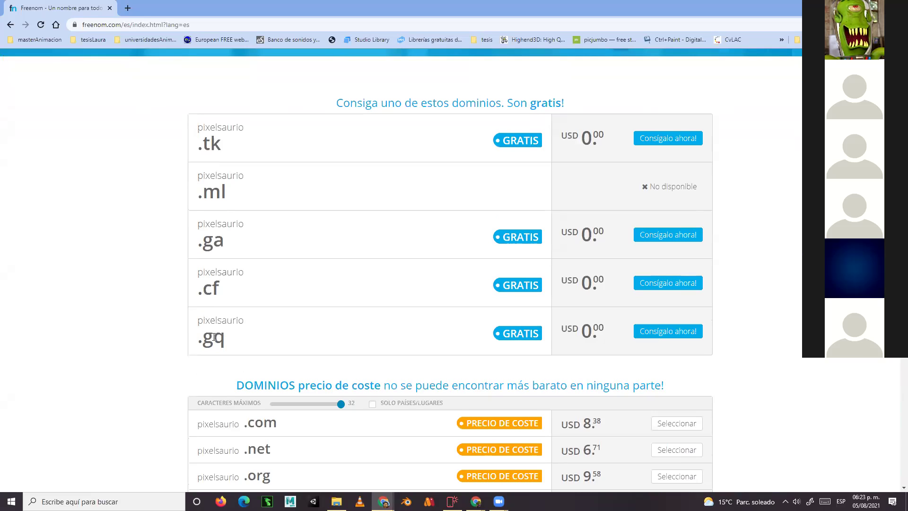
pyautogui.scroll(2, 138, 293)
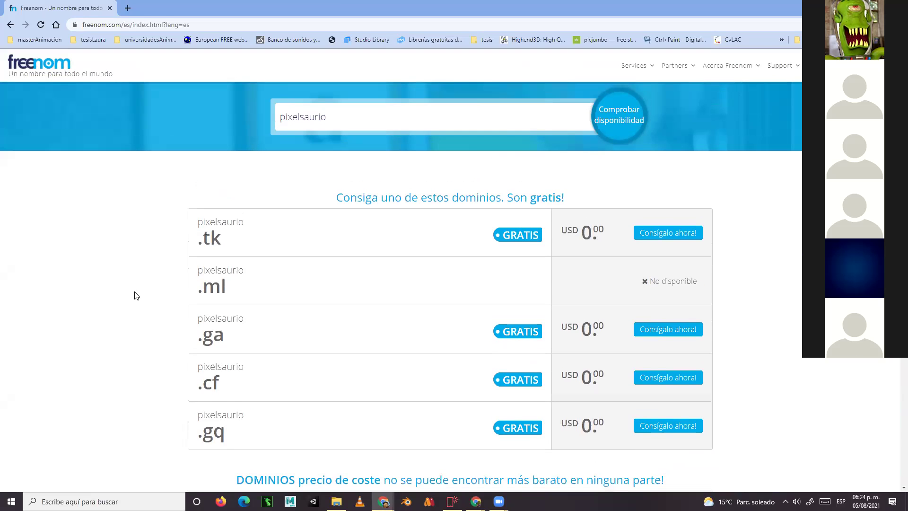
pyautogui.scroll(-1, 136, 296)
pyautogui.scroll(1, 140, 294)
pyautogui.click(339, 117)
# - Check pixelsaurio.ml availability, which Freenom reports as unavailable
pyautogui.write('pixelsaurio.ml')
pyautogui.click(608, 116)
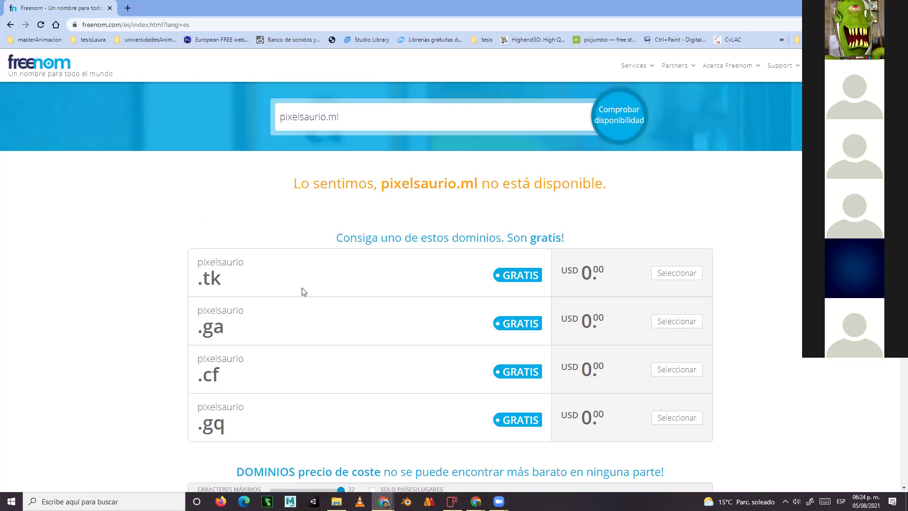
pyautogui.click(348, 117)
# - Select the free .ga option and enter pixelsaurio.ga in the search box
pyautogui.click(680, 323)
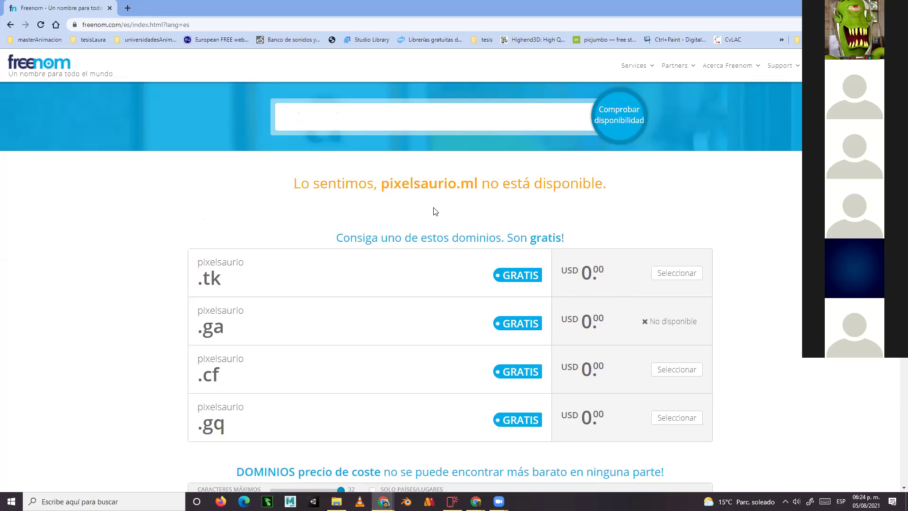
pyautogui.click(299, 121)
pyautogui.write('pixelsaurio.ga')
# - Search pixelsaurio.ga and confirm it is selected free at USD 0.00 in the cart
pyautogui.press('Return')
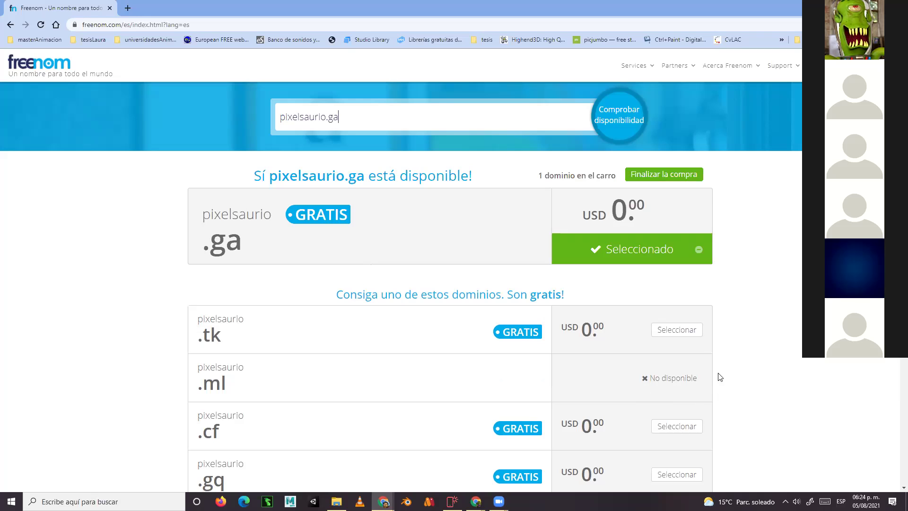
pyautogui.scroll(-2, 699, 367)
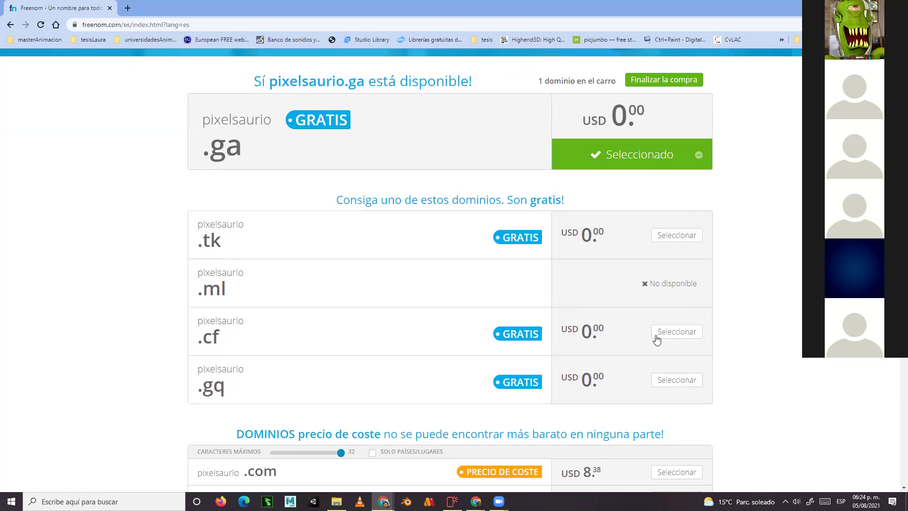
pyautogui.scroll(2, 749, 314)
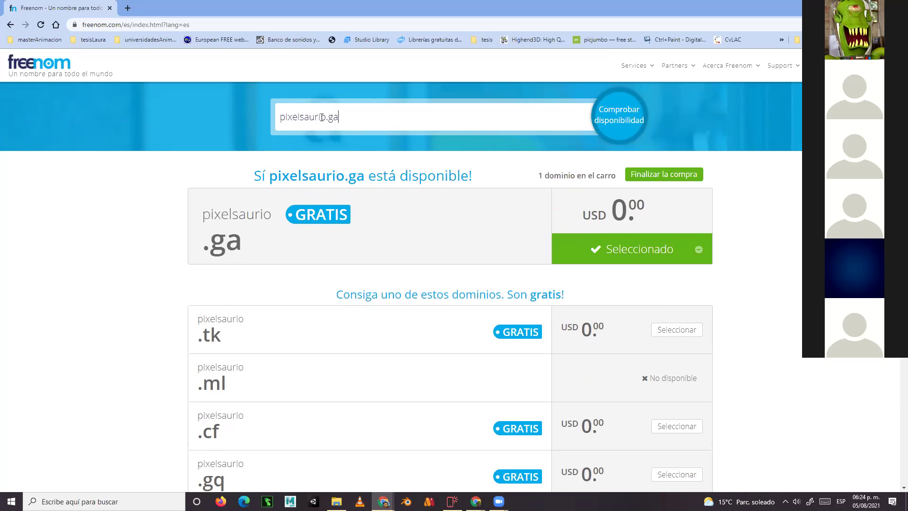
pyautogui.scroll(-5, 318, 290)
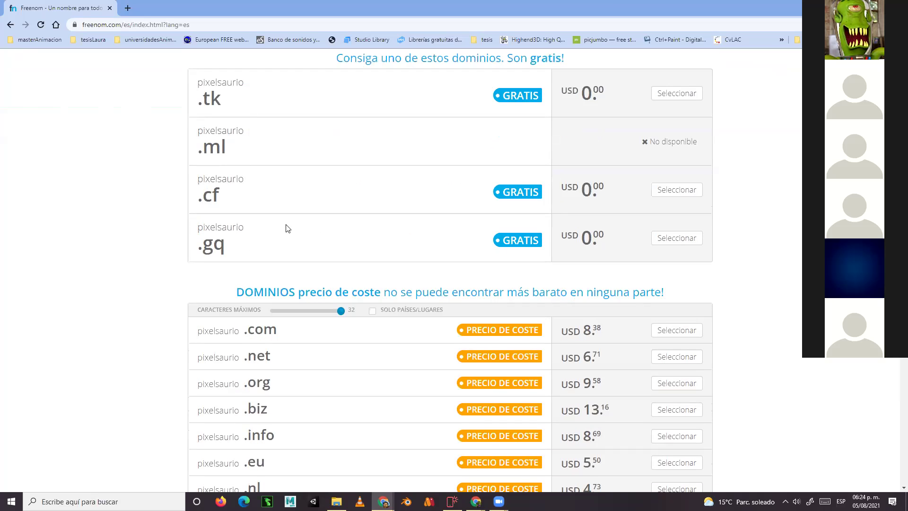
pyautogui.scroll(5, 288, 228)
pyautogui.scroll(-2, 255, 307)
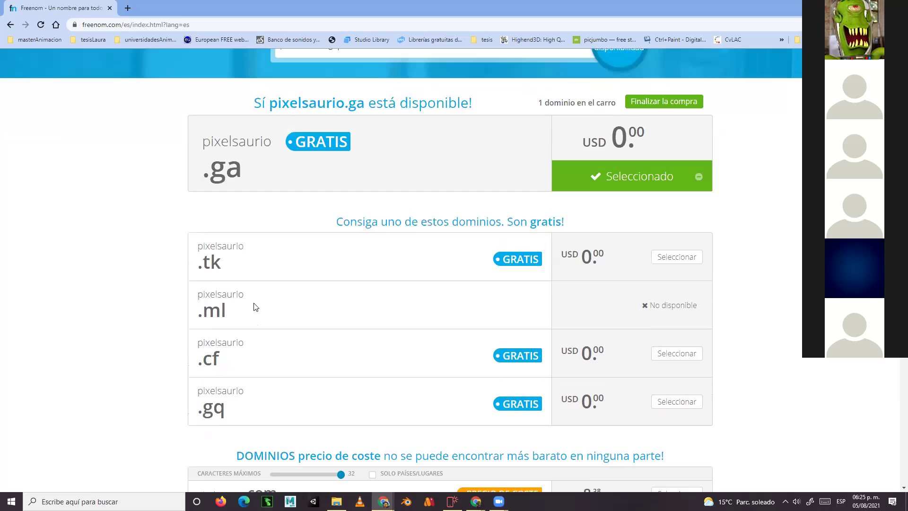
pyautogui.scroll(-1, 257, 283)
pyautogui.scroll(2, 406, 244)
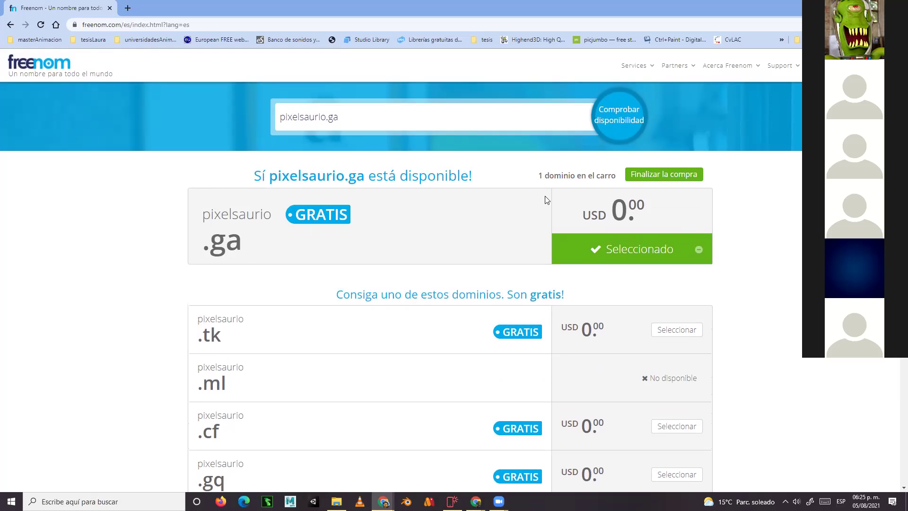
# - Check out pixelsaurio.ga with the '12 Meses @ FREE' period and continue to Revisar & Pagar
pyautogui.click(665, 176)
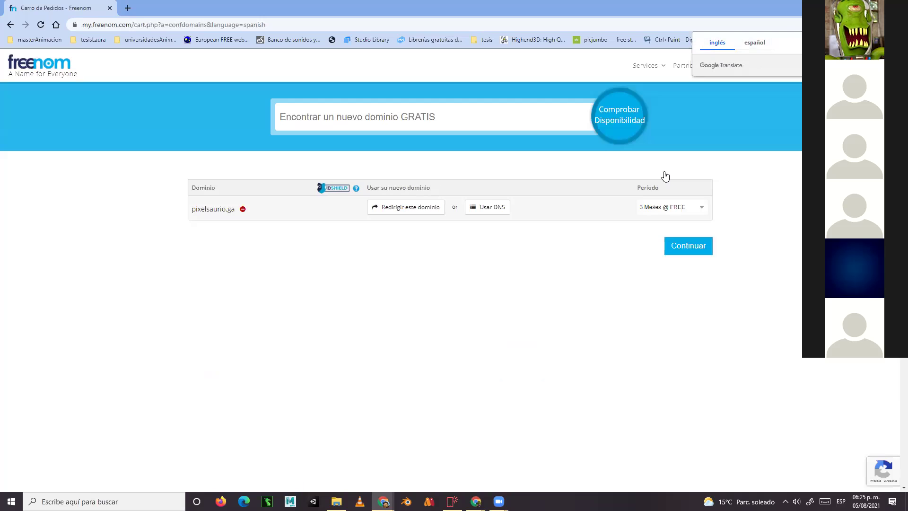
pyautogui.click(716, 136)
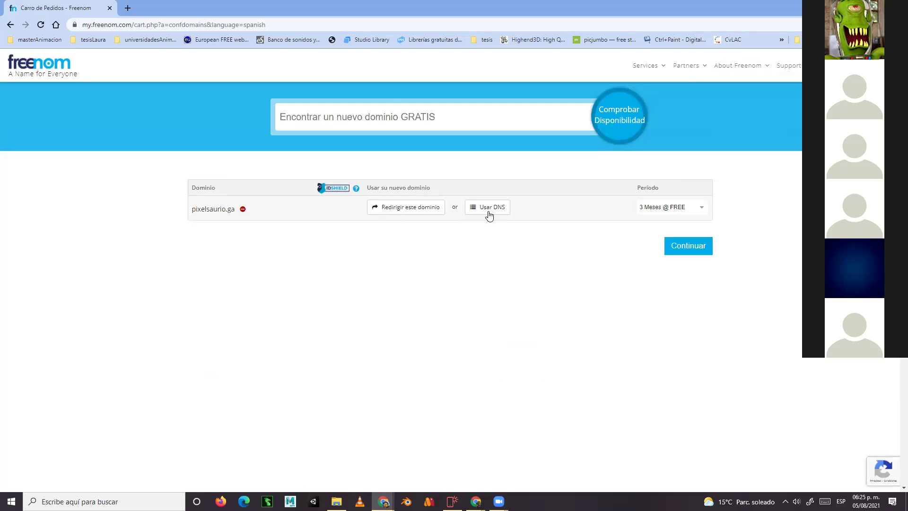
pyautogui.click(651, 208)
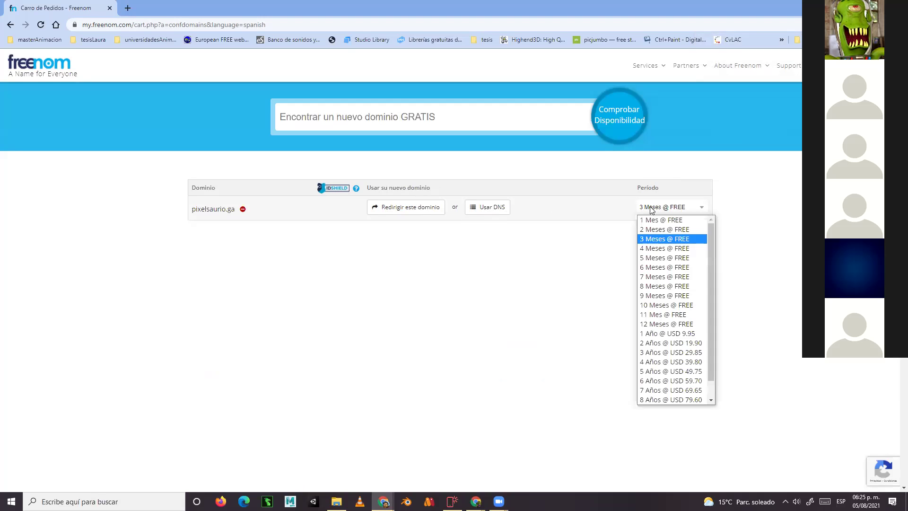
pyautogui.click(652, 324)
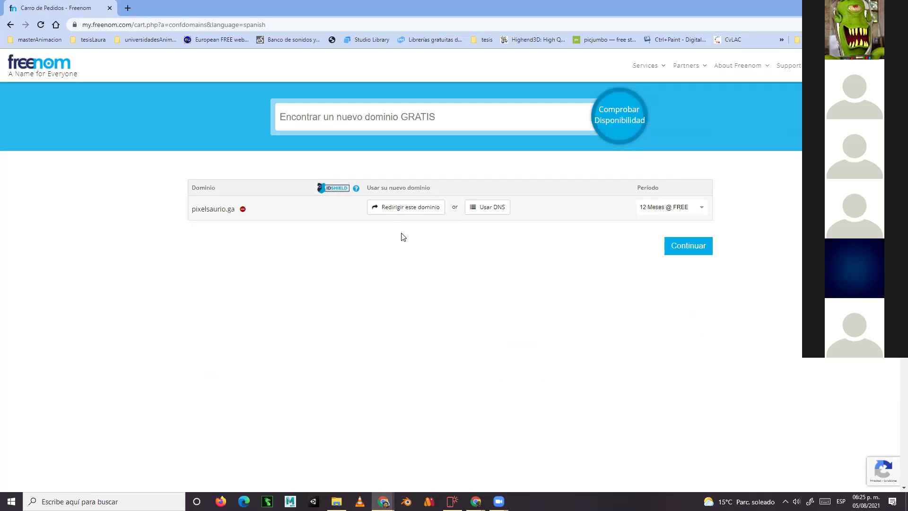
pyautogui.click(689, 251)
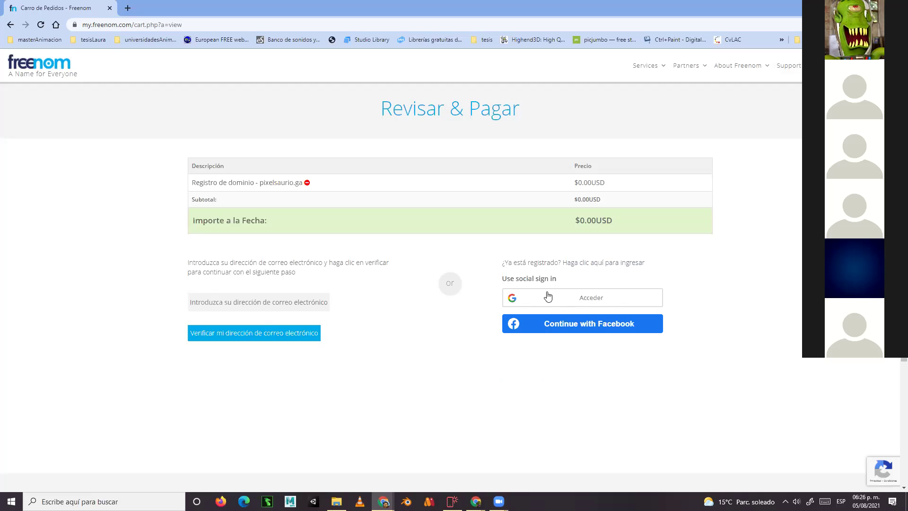
# - Enter the account's Gmail address and submit it for Freenom e-mail verification
pyautogui.click(236, 305)
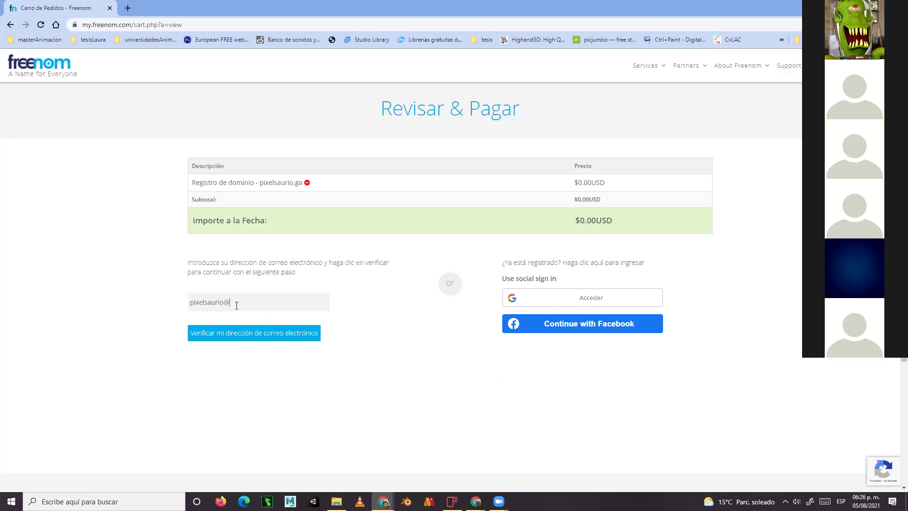
pyautogui.click(249, 335)
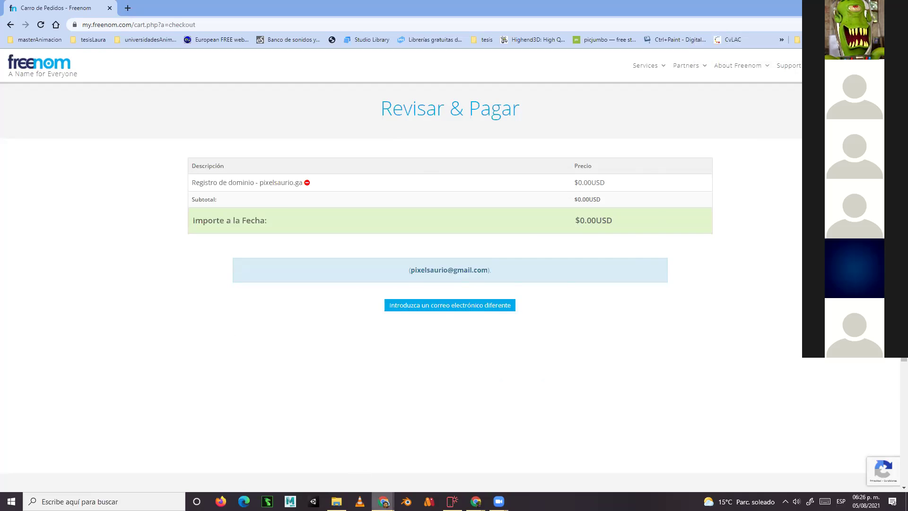
# - Switch from the Freenom window to the other Chrome window
pyautogui.moveTo(384, 502)
pyautogui.click(897, 7)
pyautogui.click(383, 501)
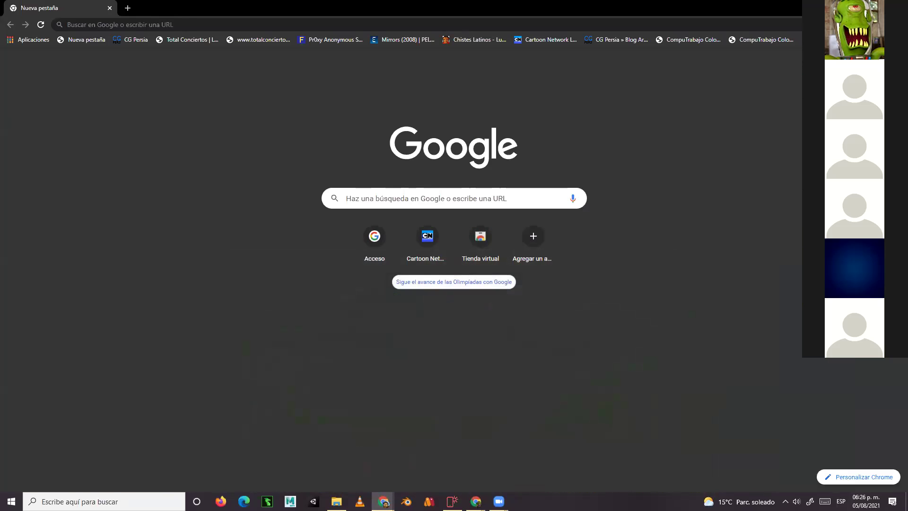
# - Open Gmail's Freenom Email Verification message and follow its confirmation link
pyautogui.click(811, 62)
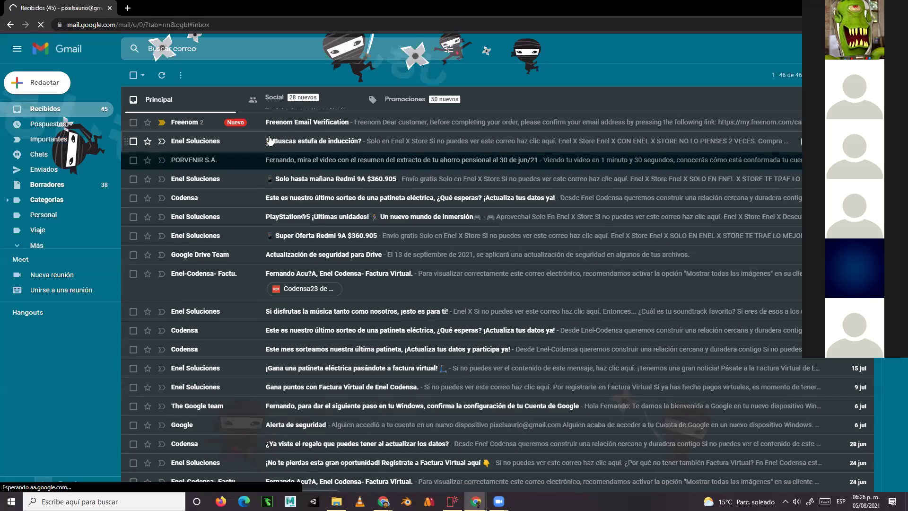
pyautogui.click(196, 124)
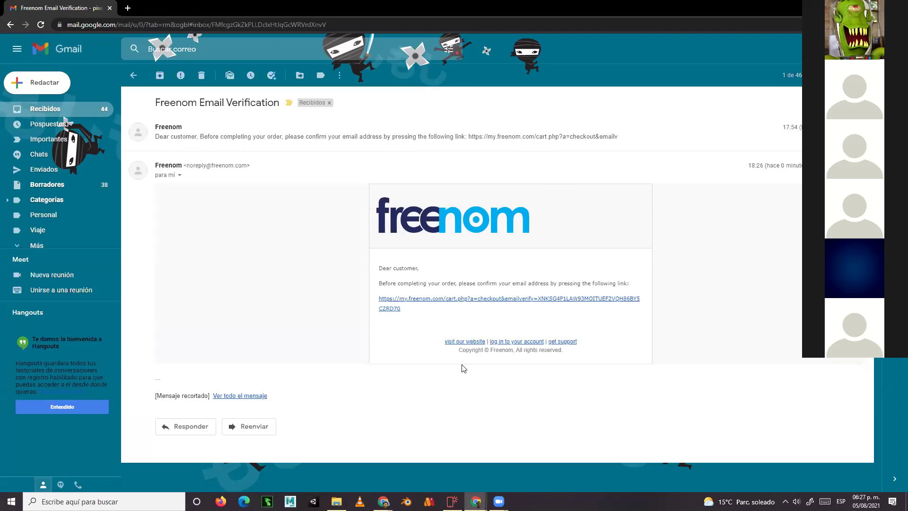
pyautogui.click(418, 299)
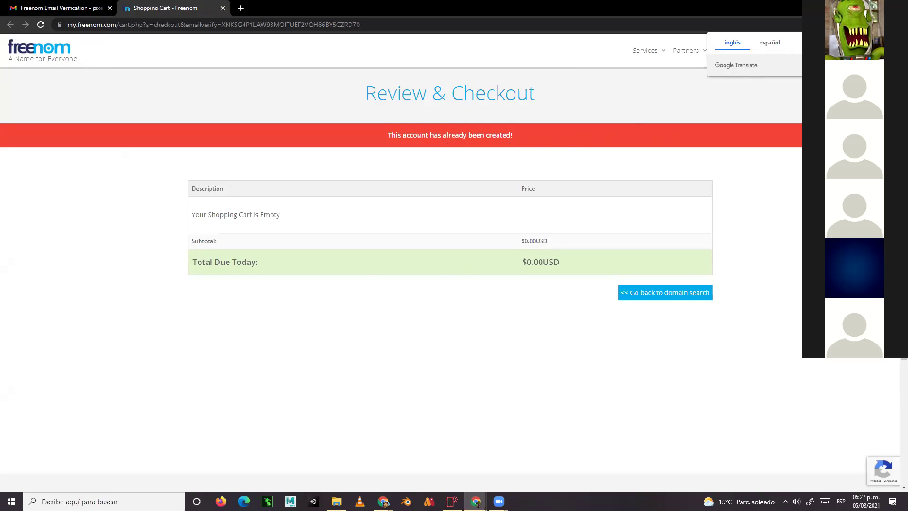
pyautogui.click(832, 42)
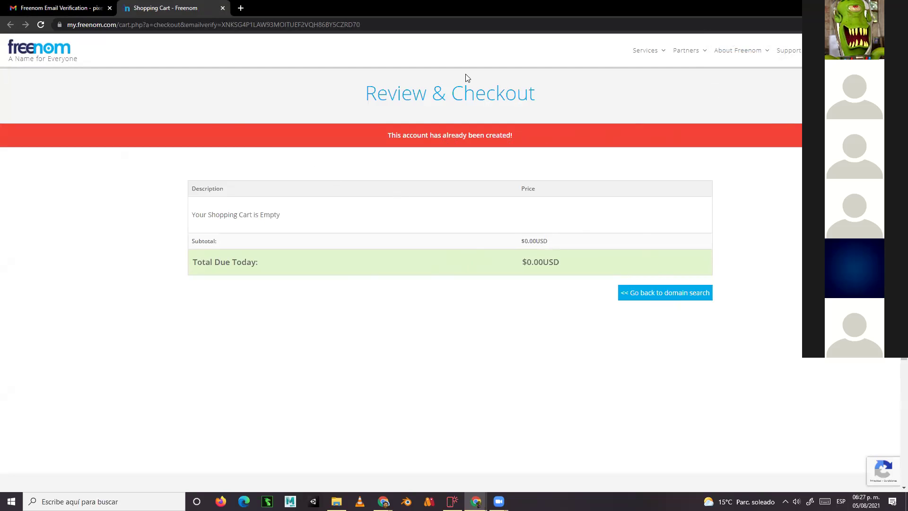
pyautogui.click(53, 52)
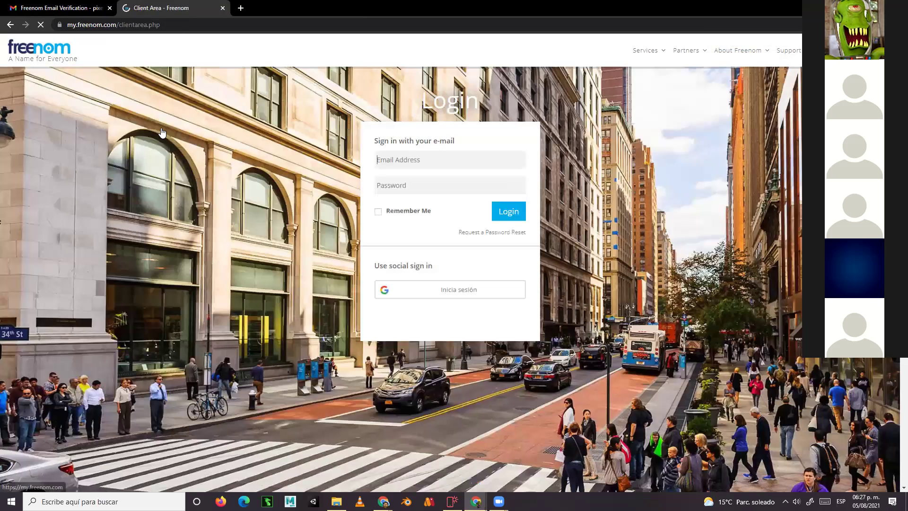
pyautogui.click(454, 289)
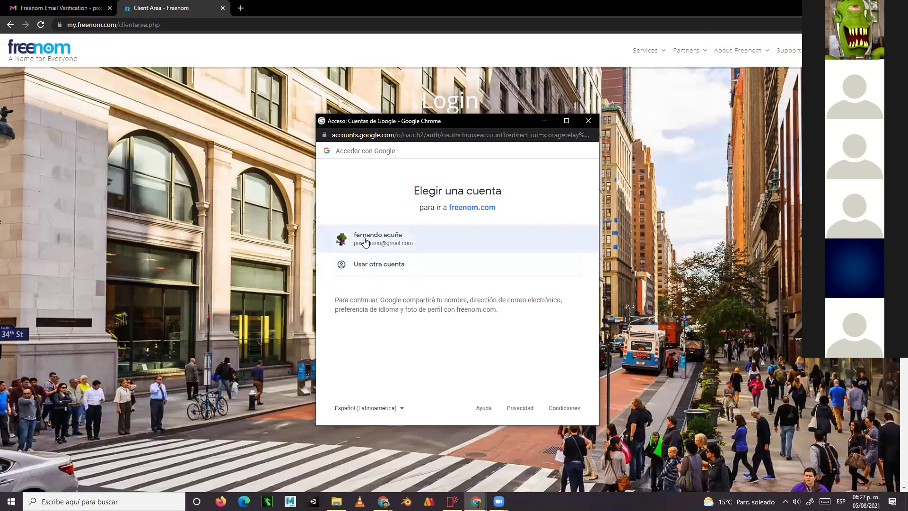
pyautogui.click(364, 241)
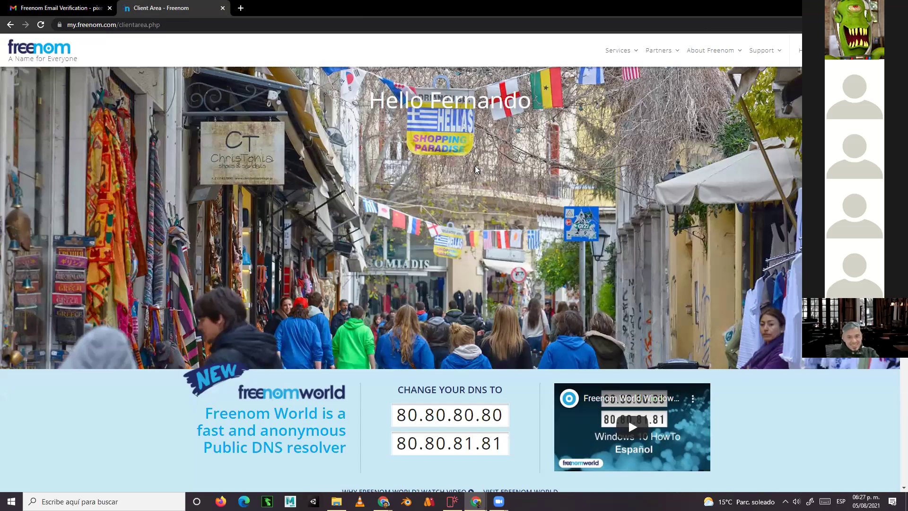
pyautogui.scroll(-2, 482, 179)
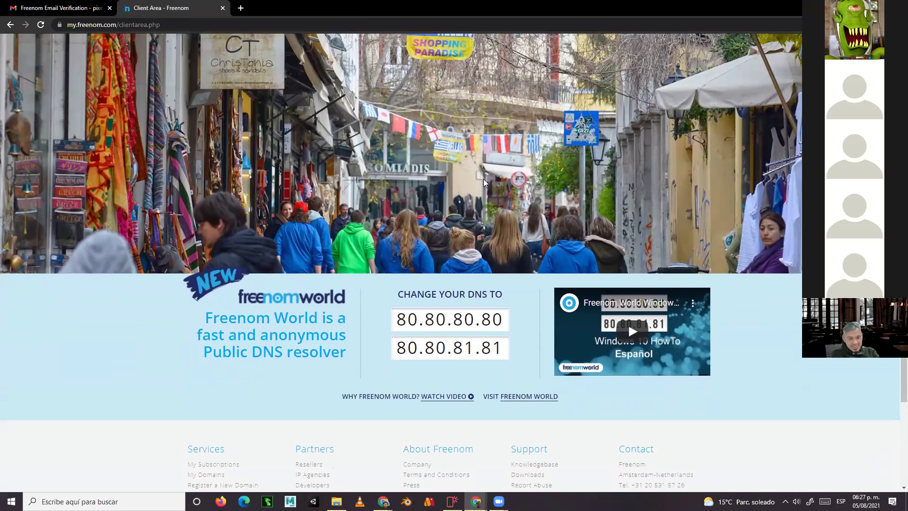
pyautogui.scroll(2, 483, 182)
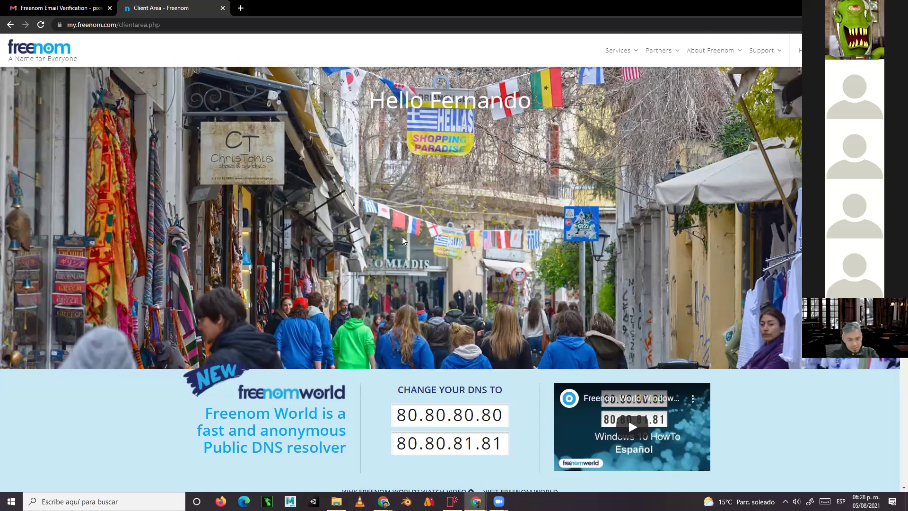
pyautogui.scroll(-5, 402, 241)
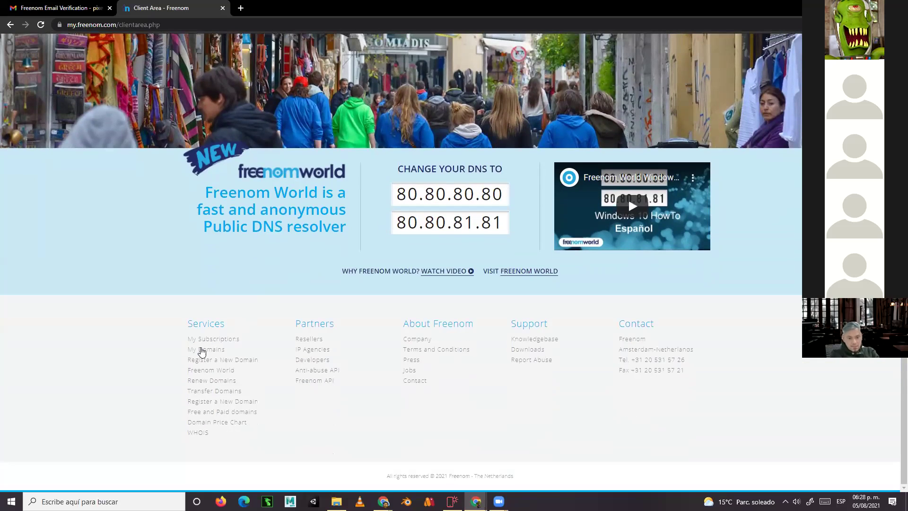
# - Confirm pixelsaurio.ml is listed as active under My Domains, then return to the Gmail tab
pyautogui.click(201, 352)
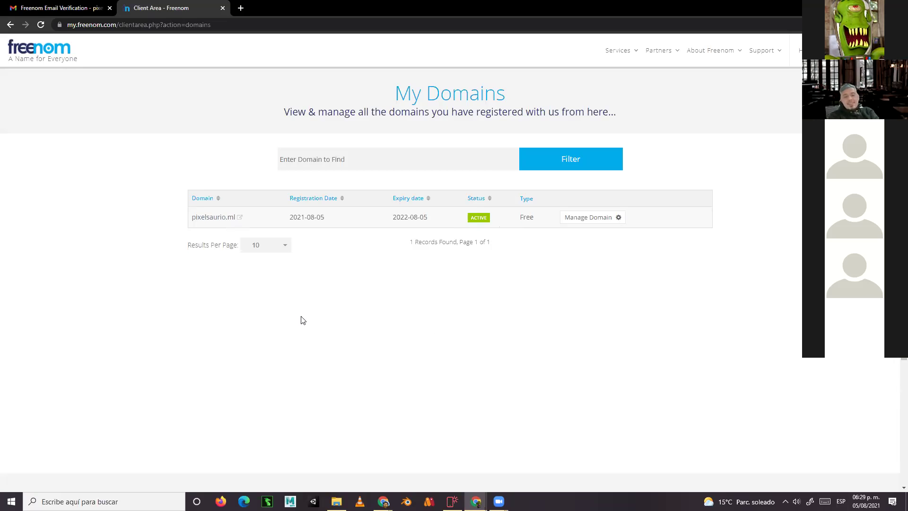
pyautogui.click(40, 9)
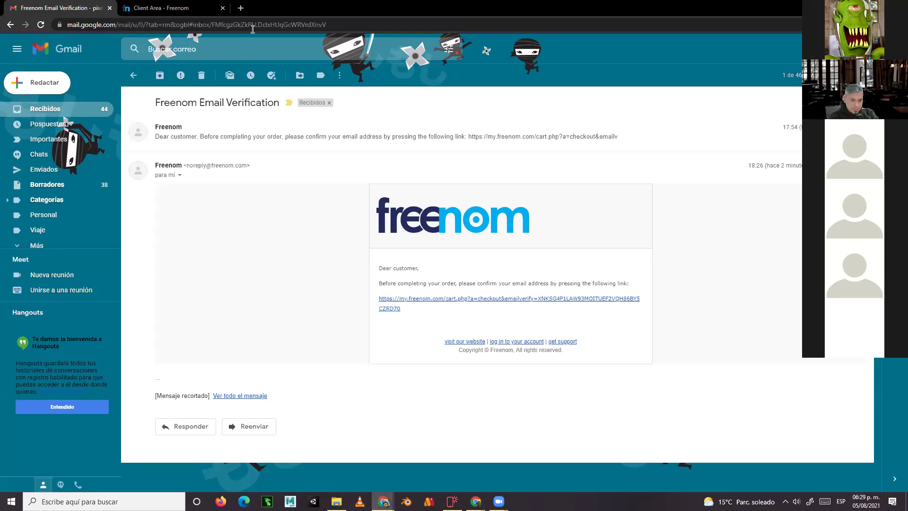
pyautogui.click(240, 8)
# - Load infinityfree.net, accept its privacy notice and go to the REGISTER page
pyautogui.write('https://infinityfree.net')
pyautogui.press('Return')
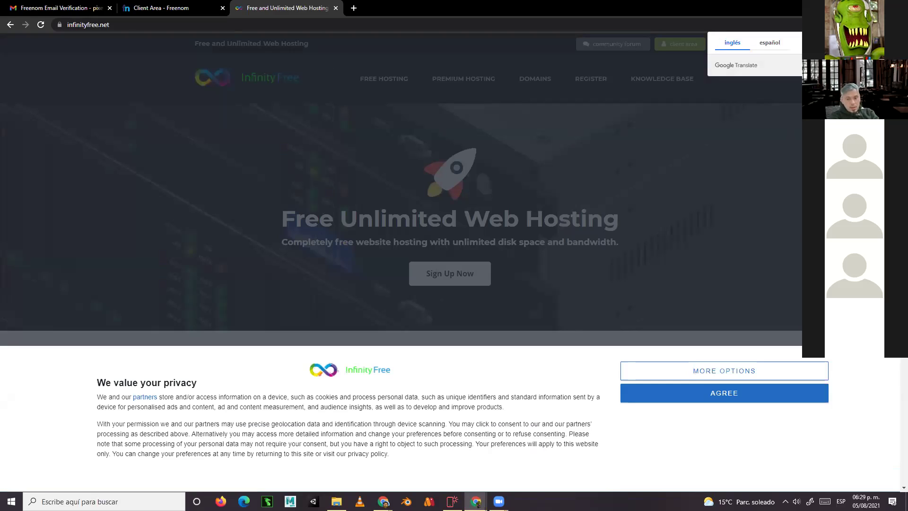
pyautogui.click(816, 42)
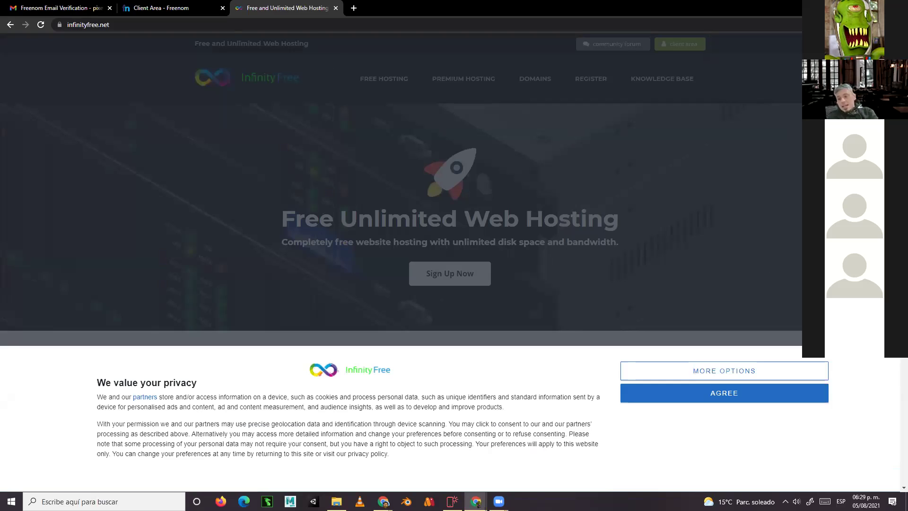
pyautogui.click(717, 395)
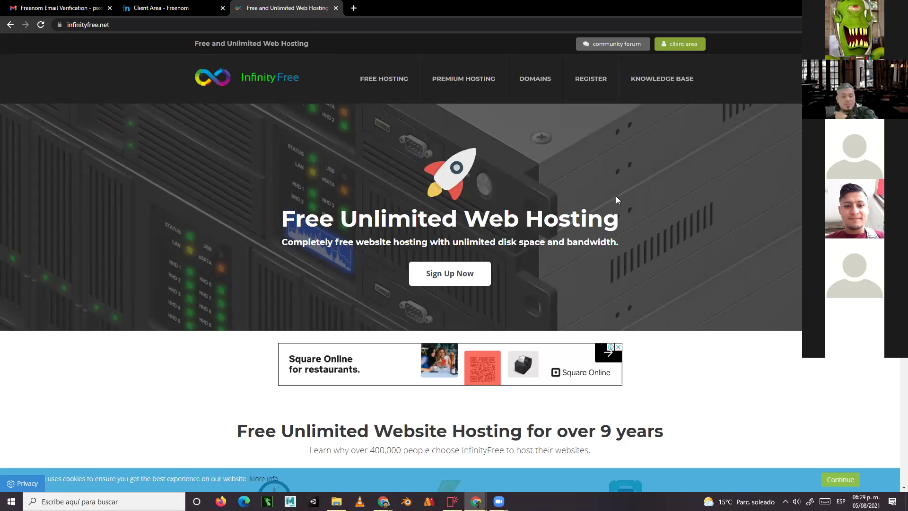
pyautogui.scroll(-9, 525, 214)
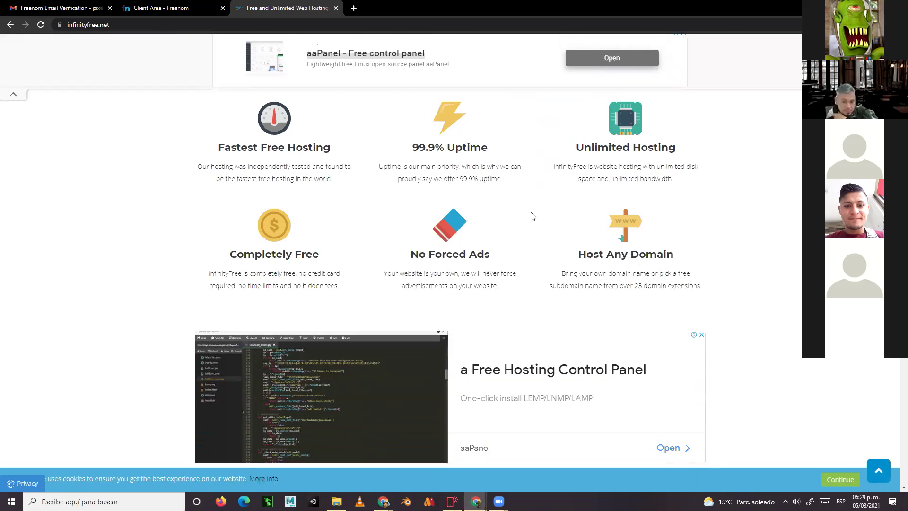
pyautogui.scroll(9, 535, 218)
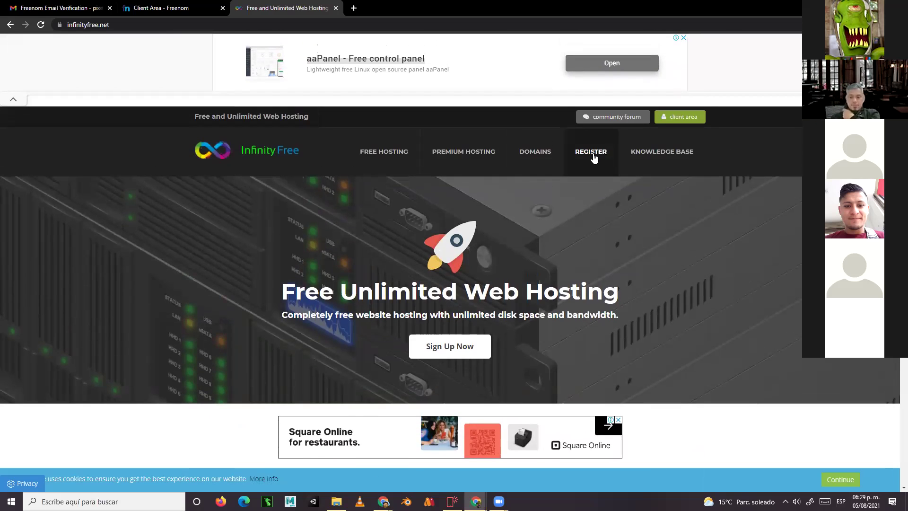
pyautogui.click(593, 155)
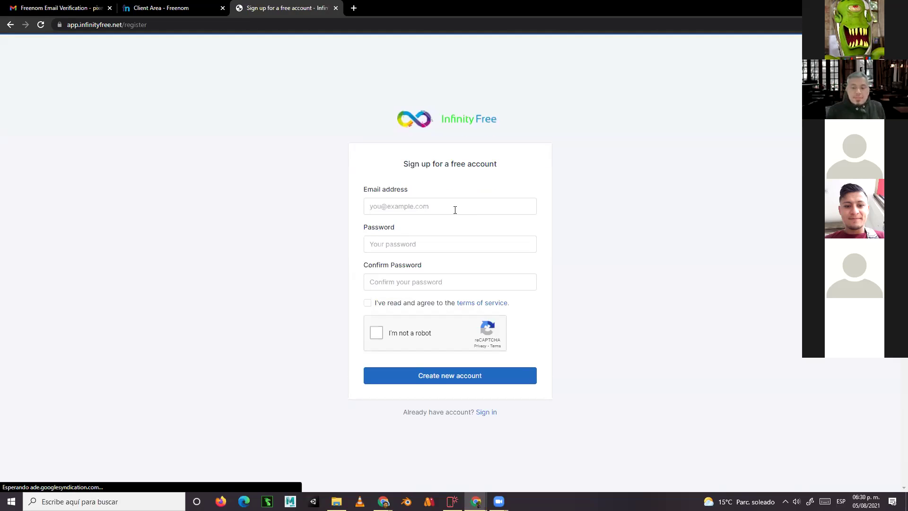
# - Fill the sign-up form with the Gmail address, password and confirmation, and accept the terms
pyautogui.click(407, 206)
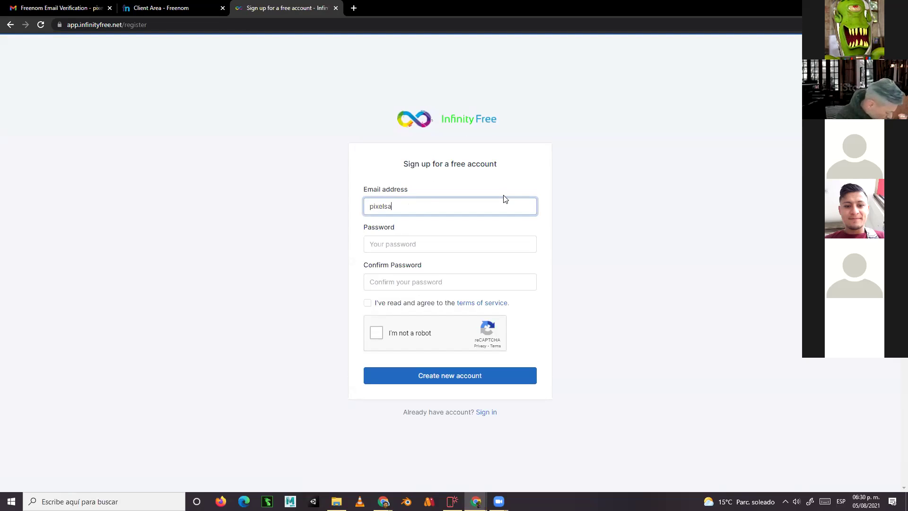
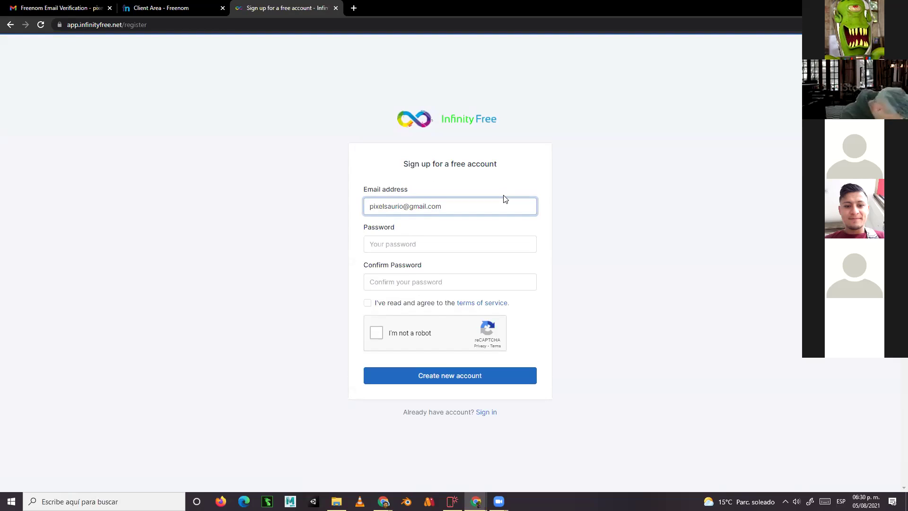
pyautogui.press('Tab')
pyautogui.write('••••••')
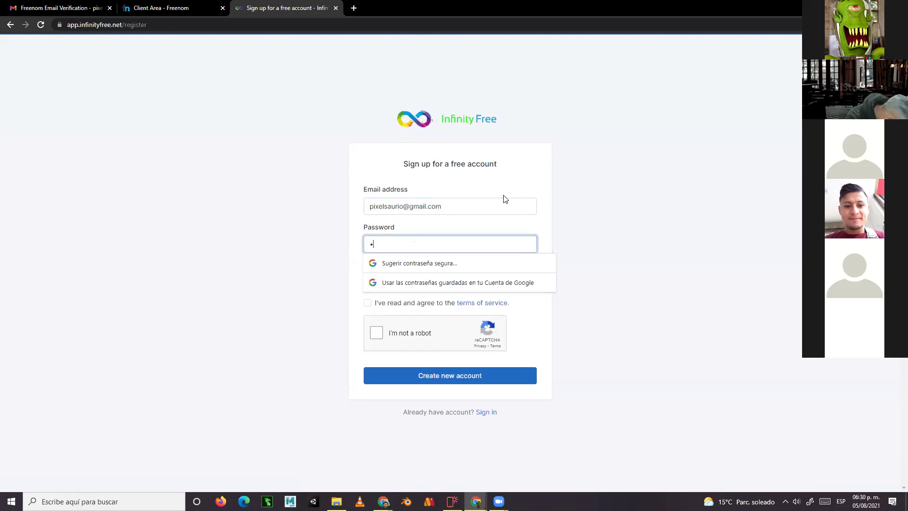
pyautogui.write('••••')
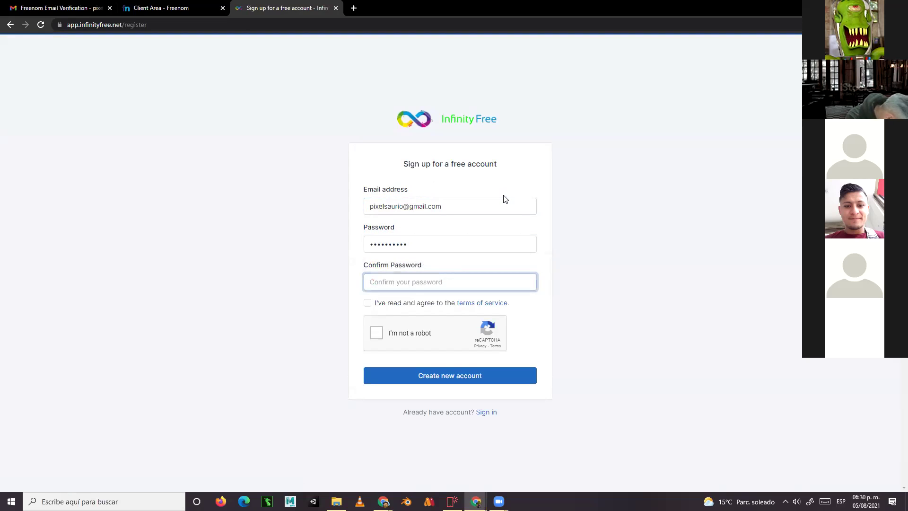
pyautogui.write('••••••••••')
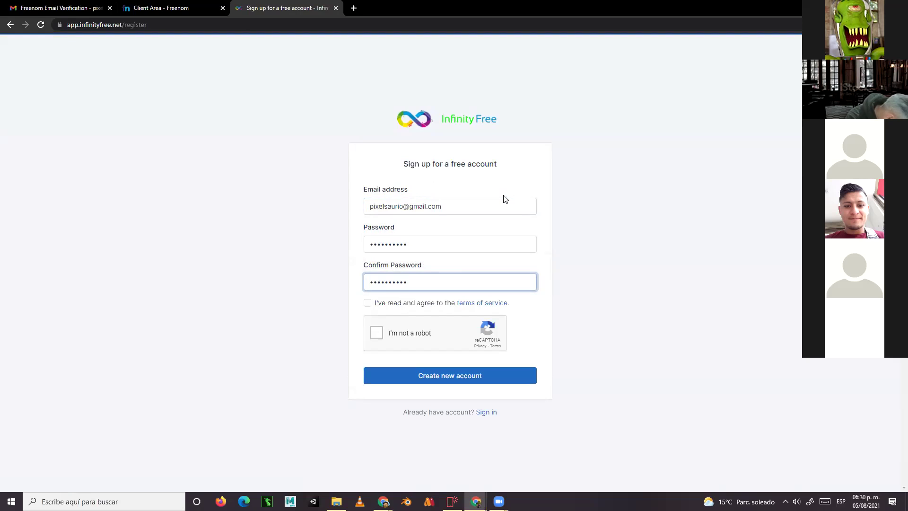
pyautogui.click(368, 304)
# - Solve the crosswalk and traffic-light reCAPTCHA and create the new account
pyautogui.click(376, 334)
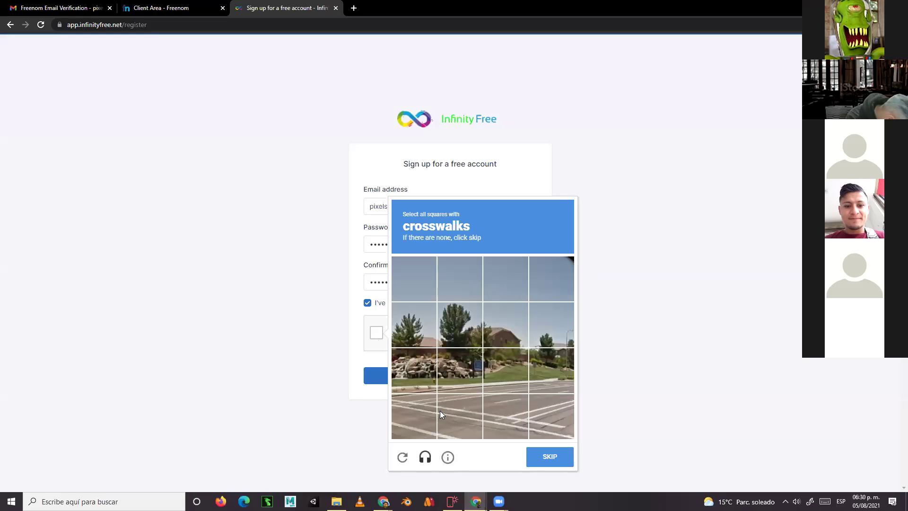
pyautogui.click(552, 411)
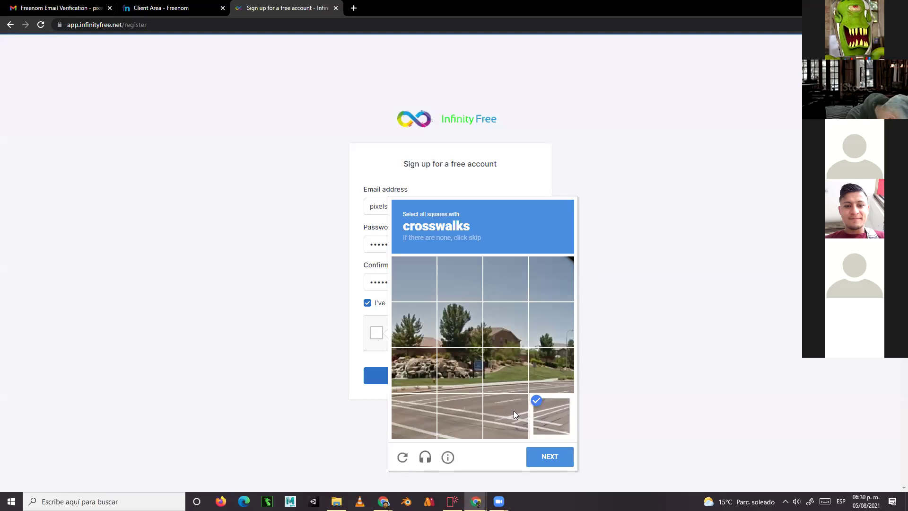
pyautogui.click(505, 412)
pyautogui.click(411, 412)
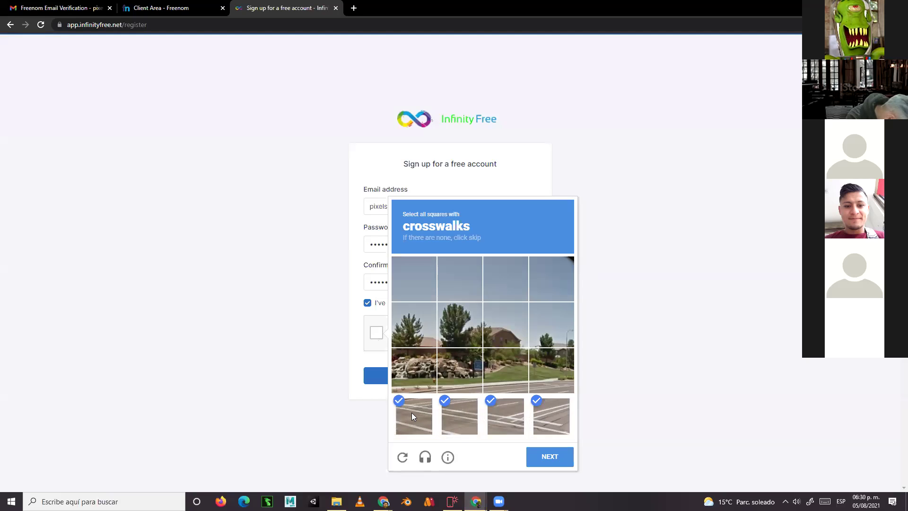
pyautogui.click(550, 455)
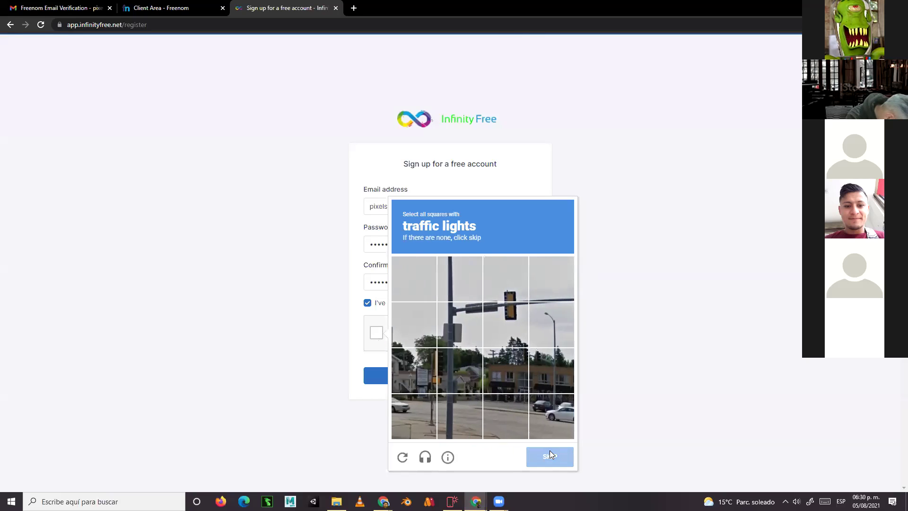
pyautogui.click(517, 287)
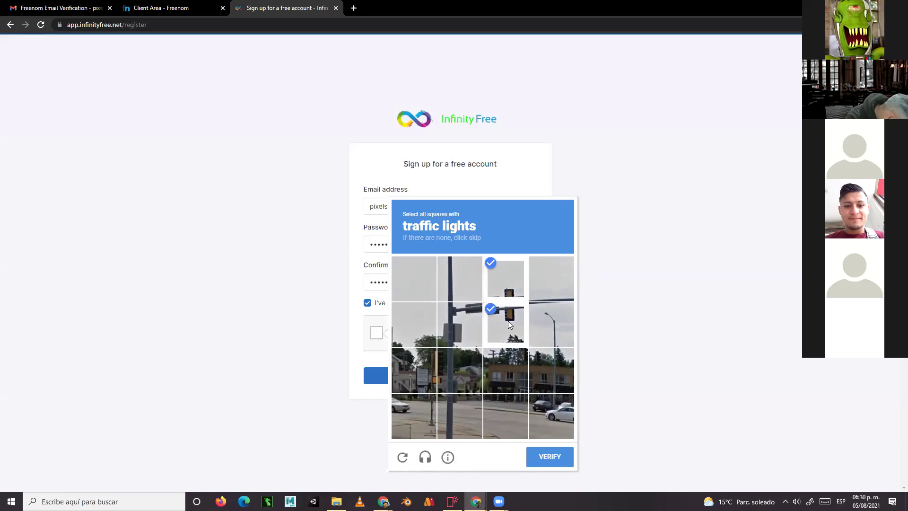
pyautogui.click(441, 361)
pyautogui.click(550, 456)
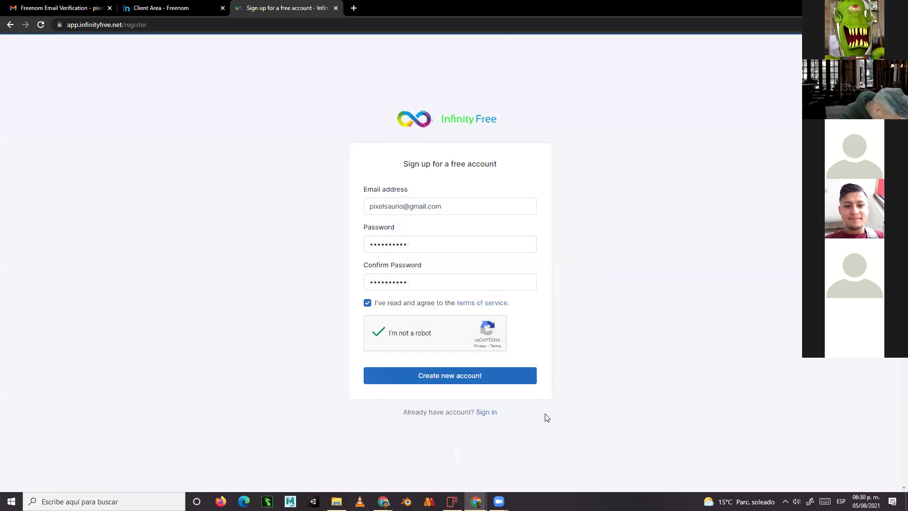
pyautogui.click(445, 381)
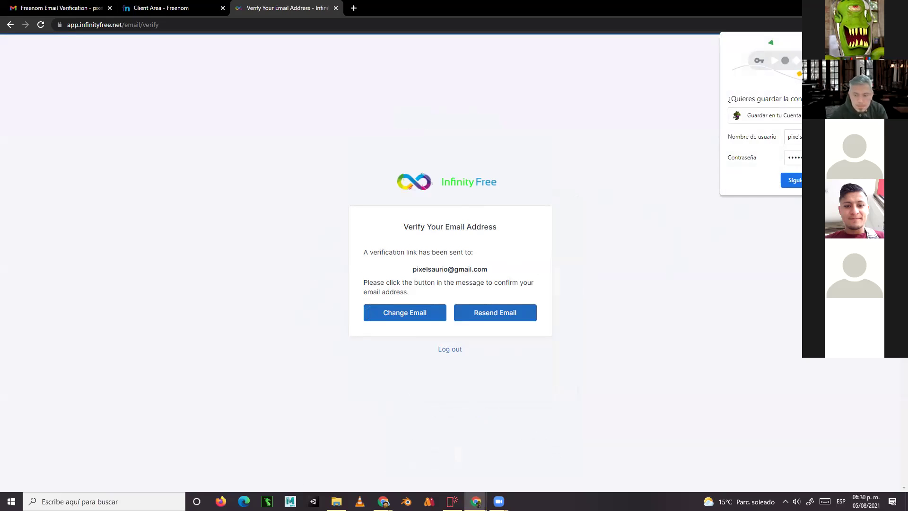
# - Open InfinityFree's verification email in the Gmail inbox and click Verify Email Address
pyautogui.click(53, 5)
pyautogui.click(41, 109)
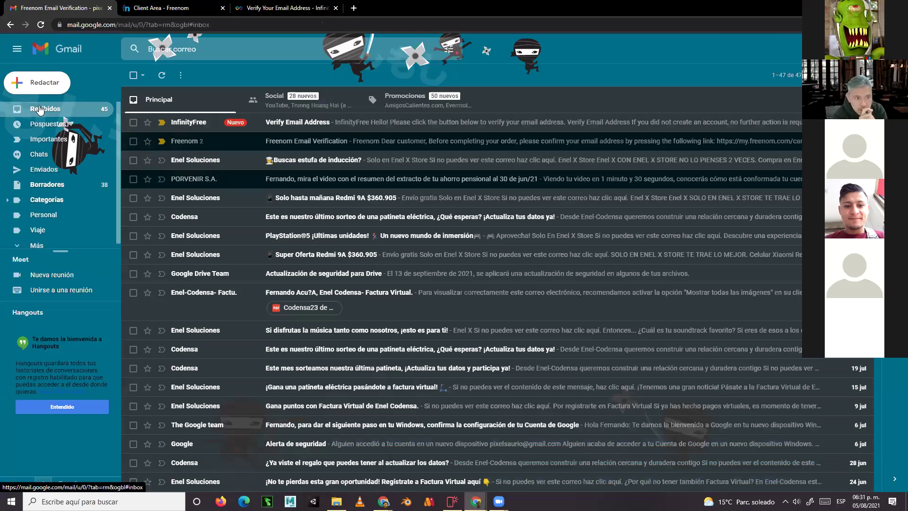
pyautogui.click(200, 124)
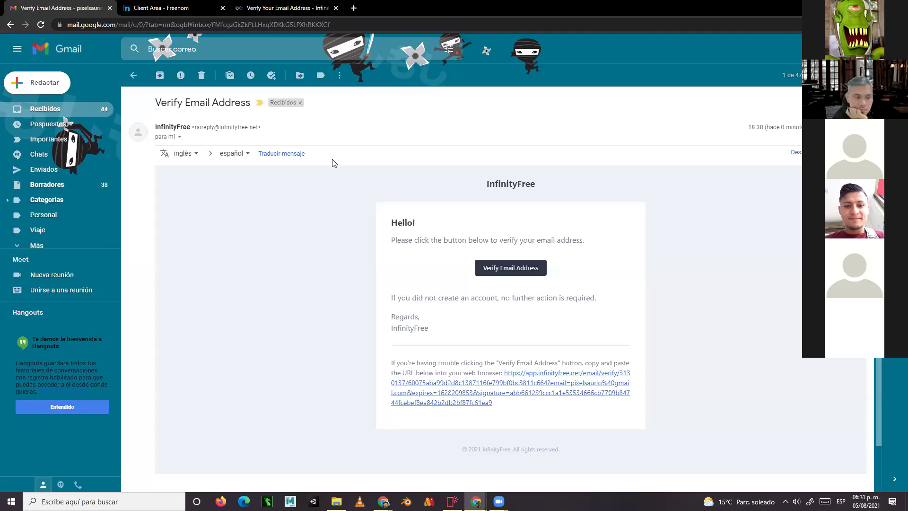
pyautogui.scroll(-1, 395, 278)
pyautogui.scroll(1, 538, 270)
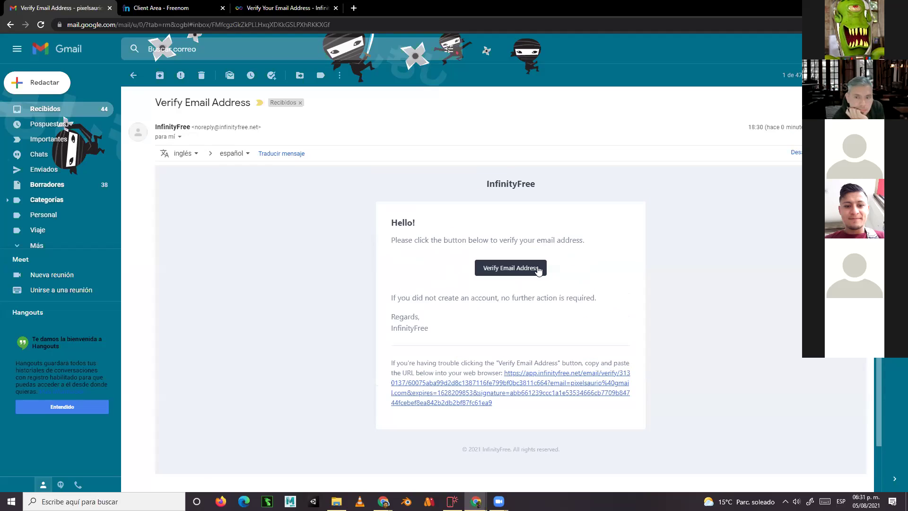
pyautogui.click(519, 269)
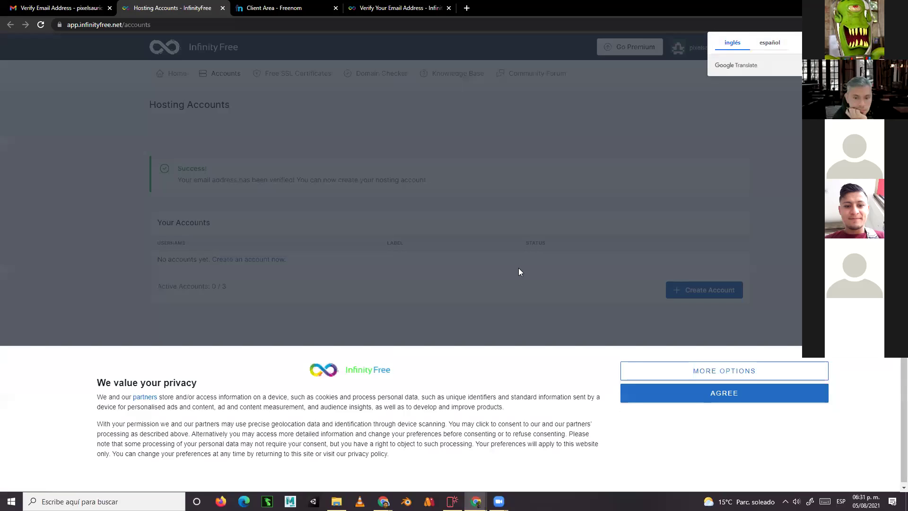
# - Accept the privacy notice, click Create Account and dismiss the ad to reach step 1
pyautogui.click(718, 394)
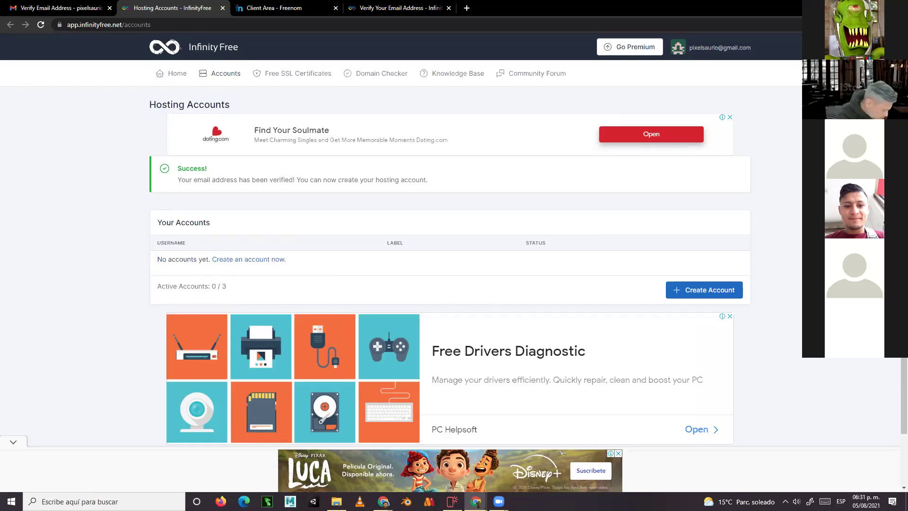
pyautogui.scroll(-2, 700, 293)
pyautogui.scroll(2, 711, 298)
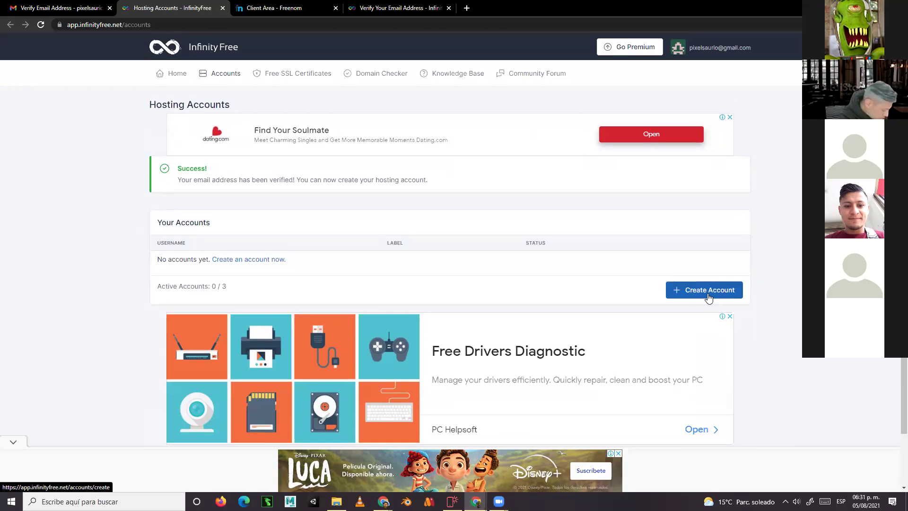
pyautogui.click(707, 298)
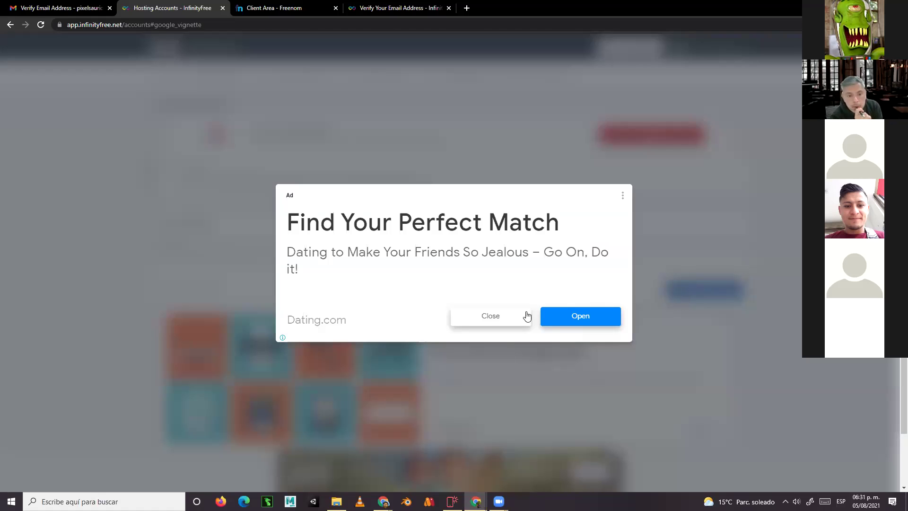
pyautogui.click(488, 316)
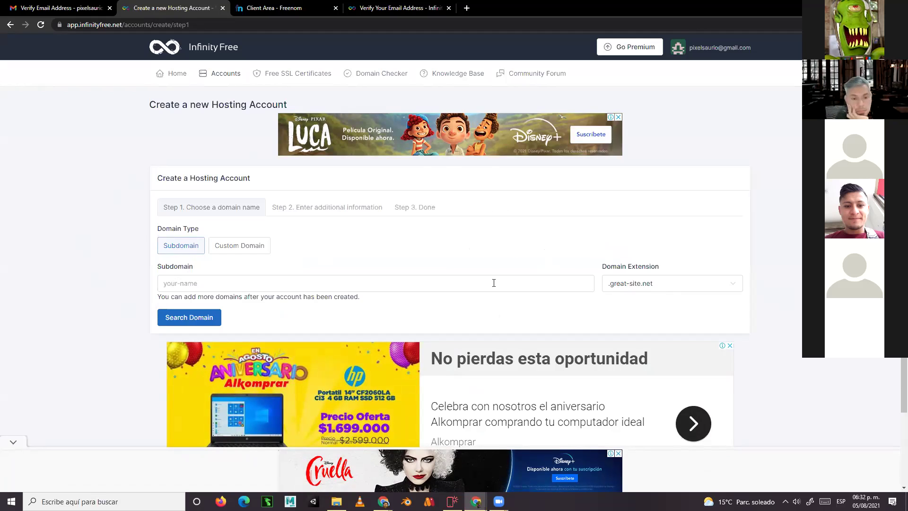
# - Choose Custom Domain and open the Learn more guide on InfinityFree nameservers
pyautogui.click(238, 246)
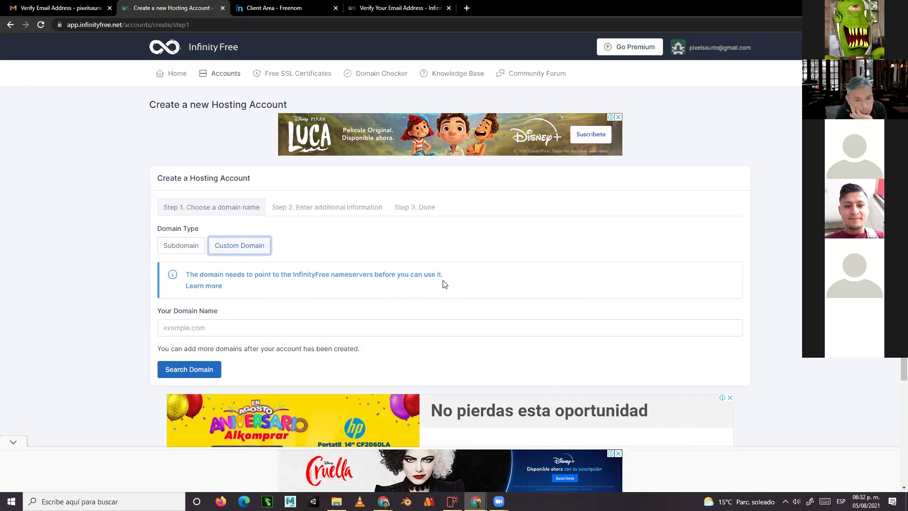
pyautogui.click(197, 286)
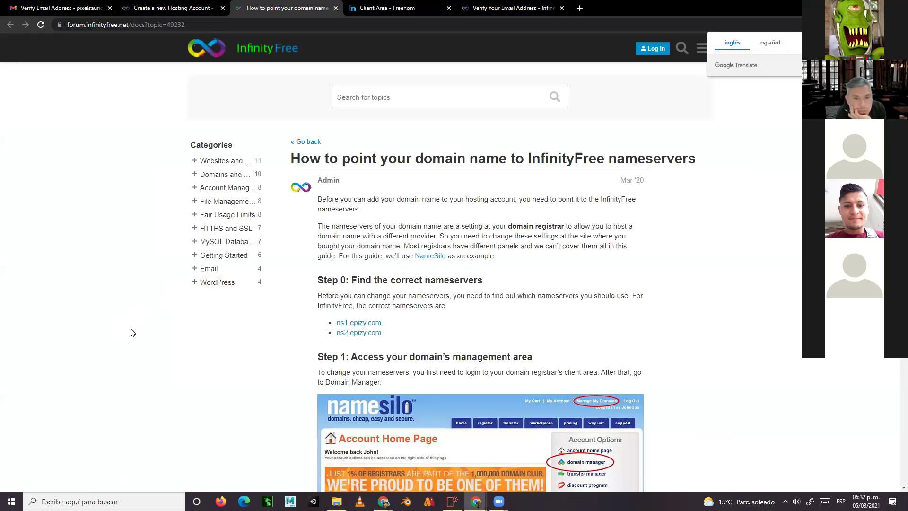
# - Translate the nameserver guide into español, read it, then switch to the Freenom tab
pyautogui.click(770, 43)
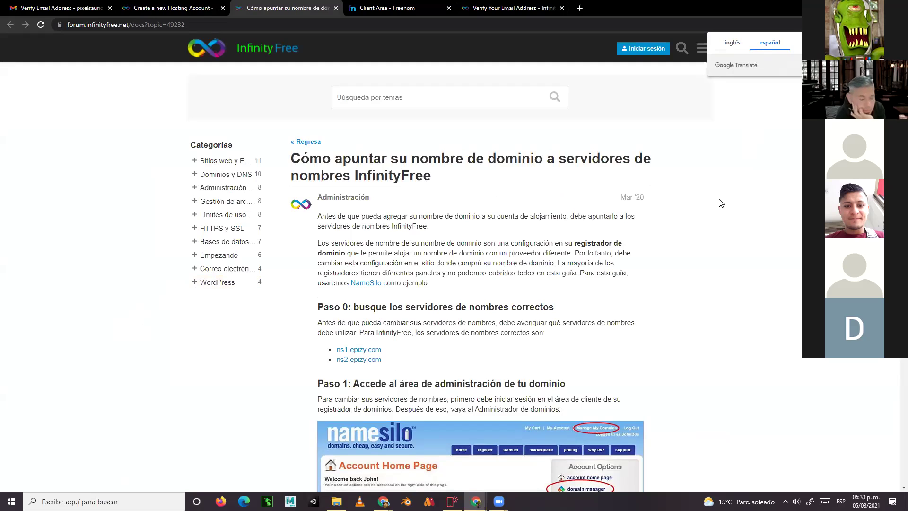
pyautogui.scroll(-2, 662, 242)
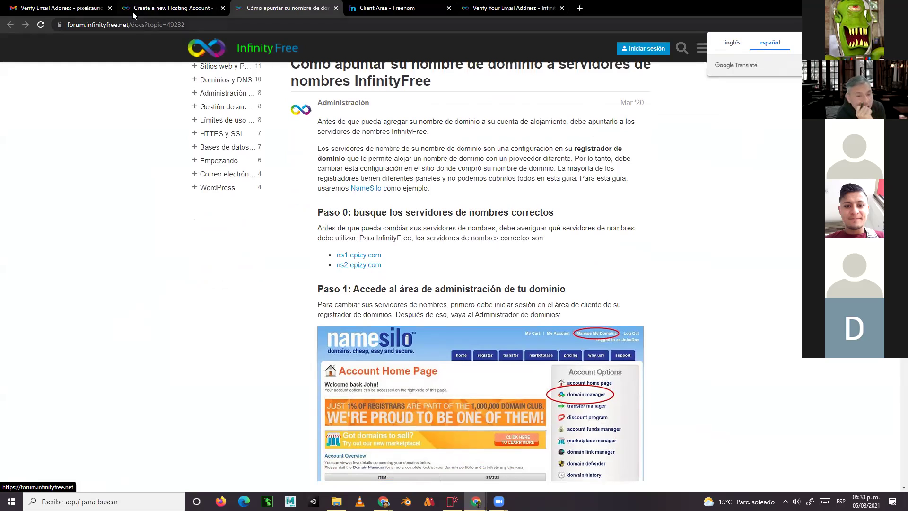
pyautogui.click(390, 8)
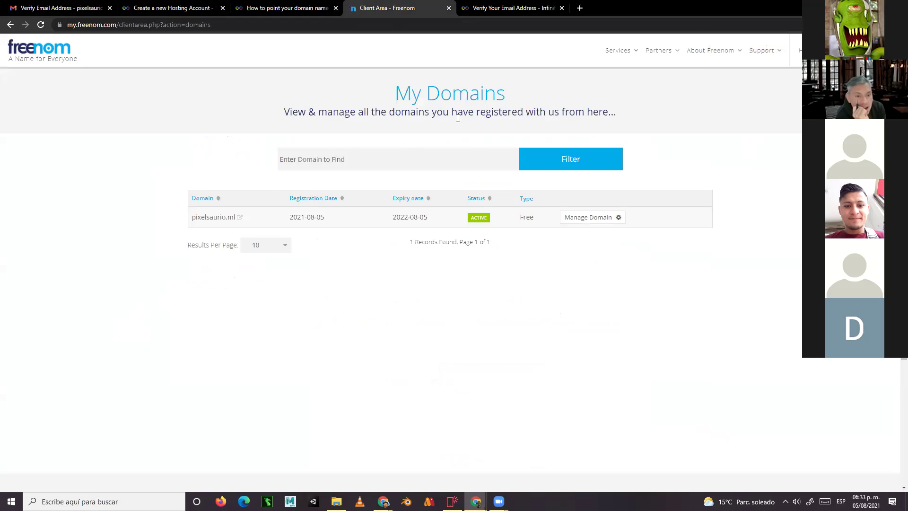
# - Close the leftover email-verification tab and check that Freenom still lists pixelsaurio.ml
pyautogui.click(495, 6)
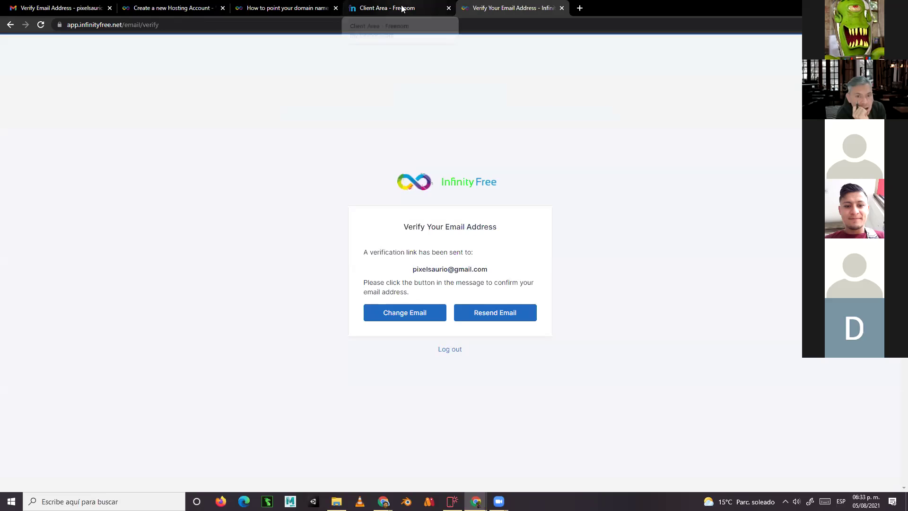
pyautogui.click(561, 8)
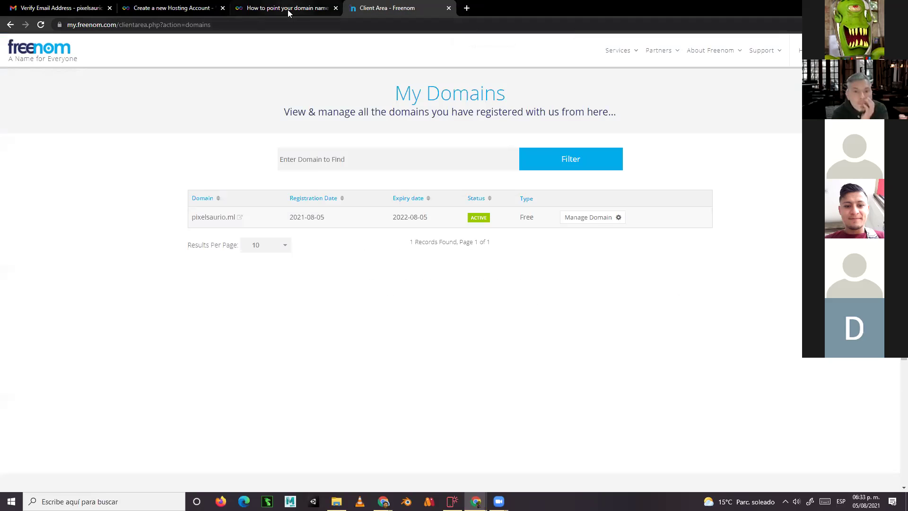
pyautogui.click(288, 10)
pyautogui.click(397, 8)
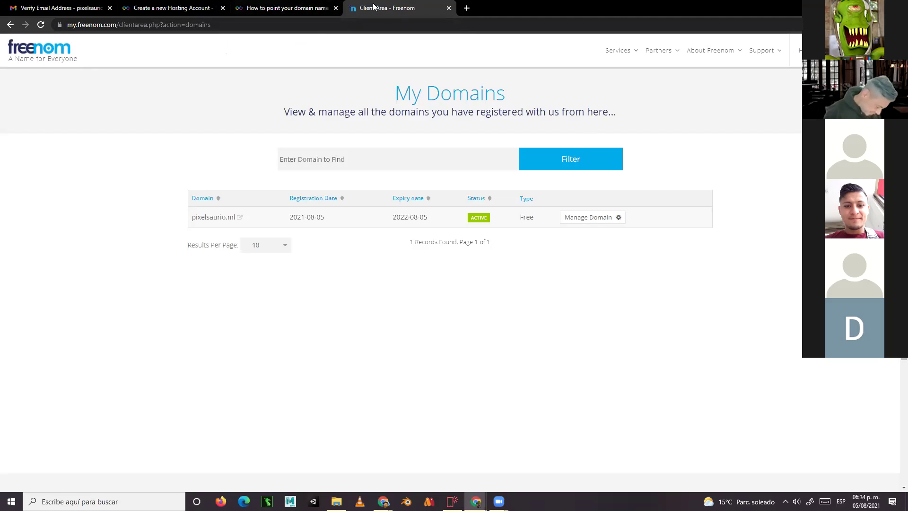
pyautogui.click(289, 8)
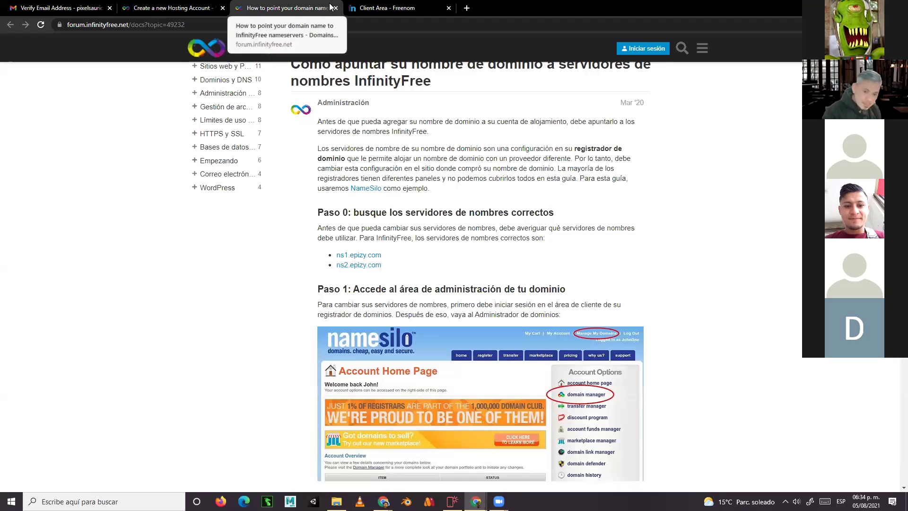
pyautogui.click(385, 8)
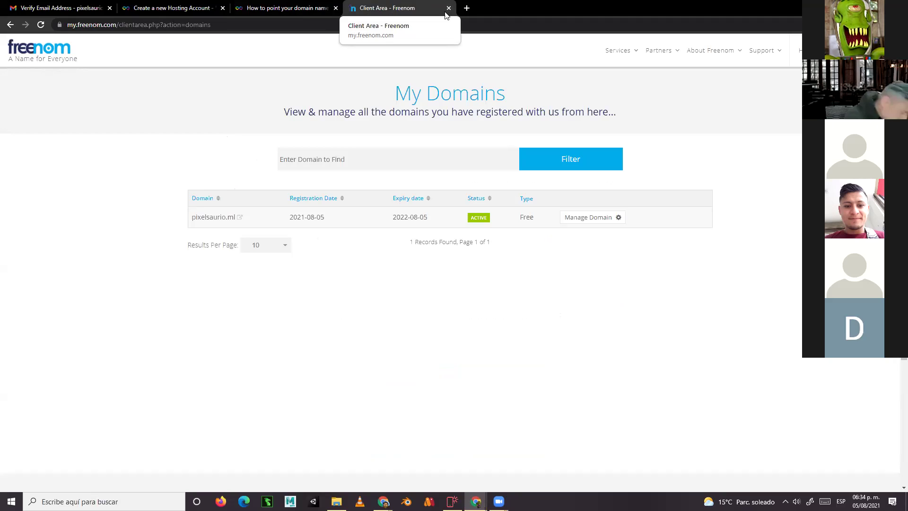
pyautogui.click(284, 8)
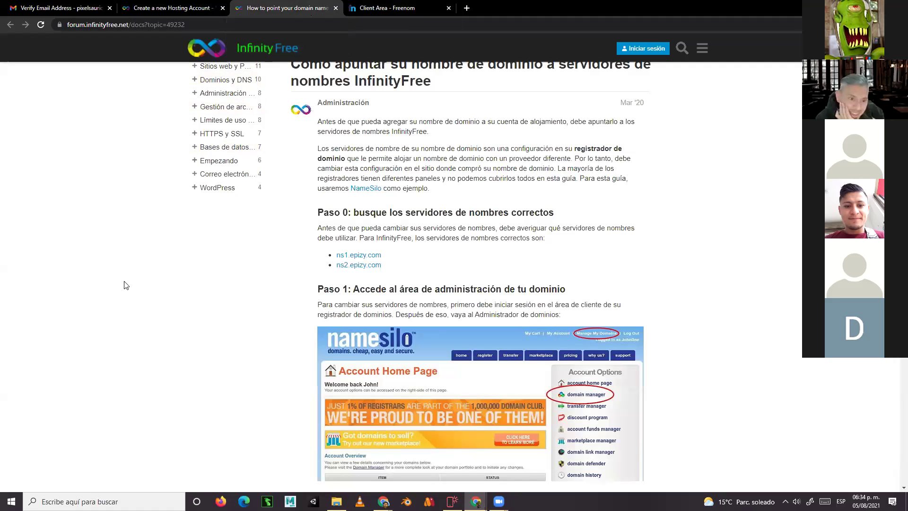
pyautogui.scroll(-6, 136, 272)
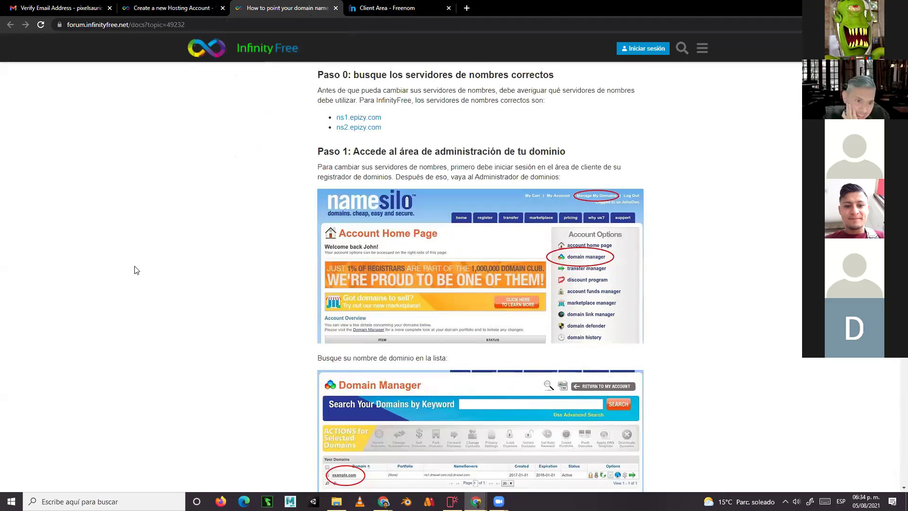
pyautogui.scroll(-3, 137, 277)
pyautogui.scroll(9, 140, 274)
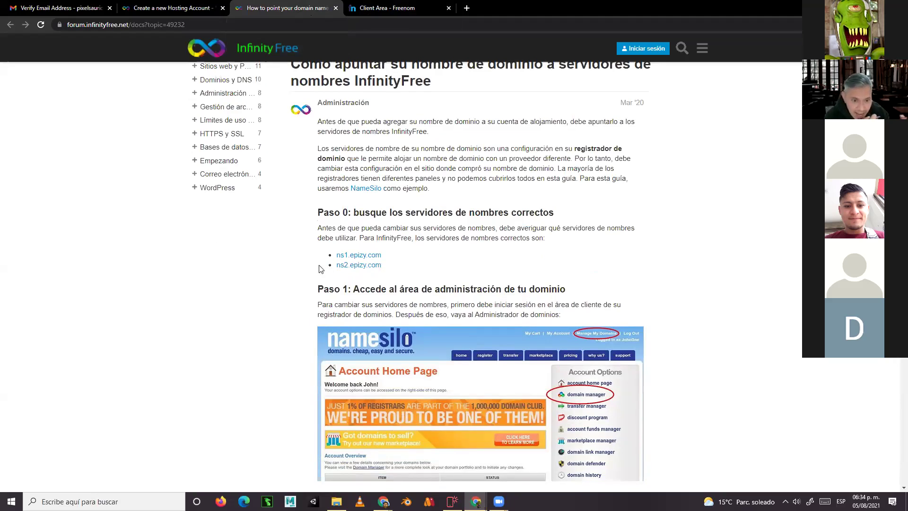
pyautogui.scroll(2, 283, 282)
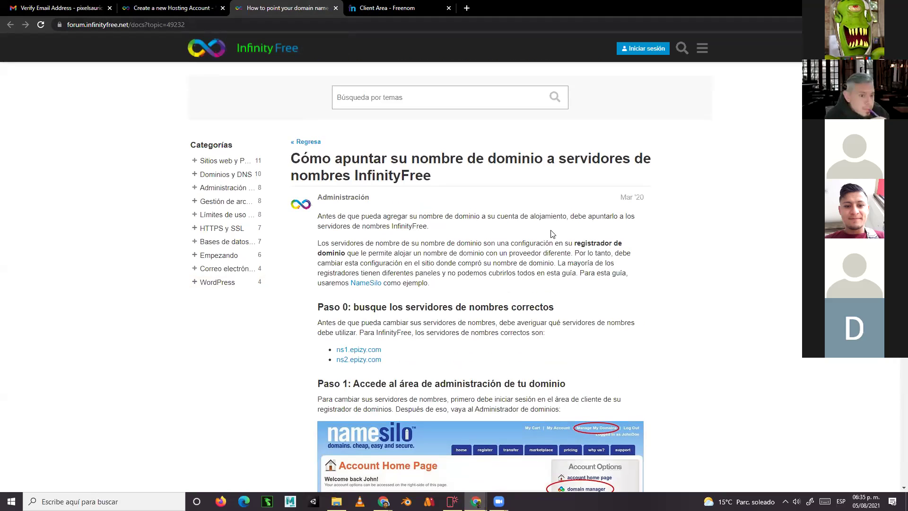
pyautogui.scroll(-10, 535, 308)
pyautogui.scroll(-4, 535, 308)
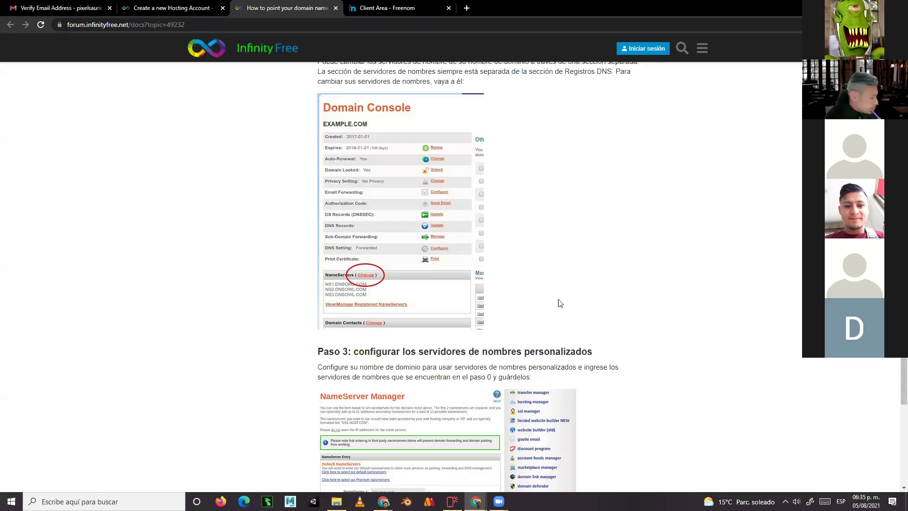
pyautogui.scroll(-4, 614, 295)
pyautogui.scroll(-1, 621, 297)
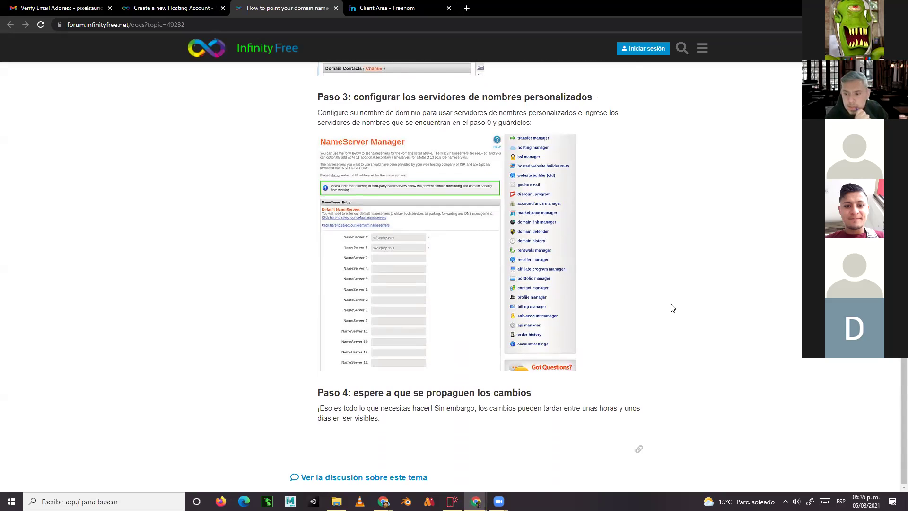
pyautogui.scroll(10, 666, 311)
pyautogui.scroll(5, 673, 310)
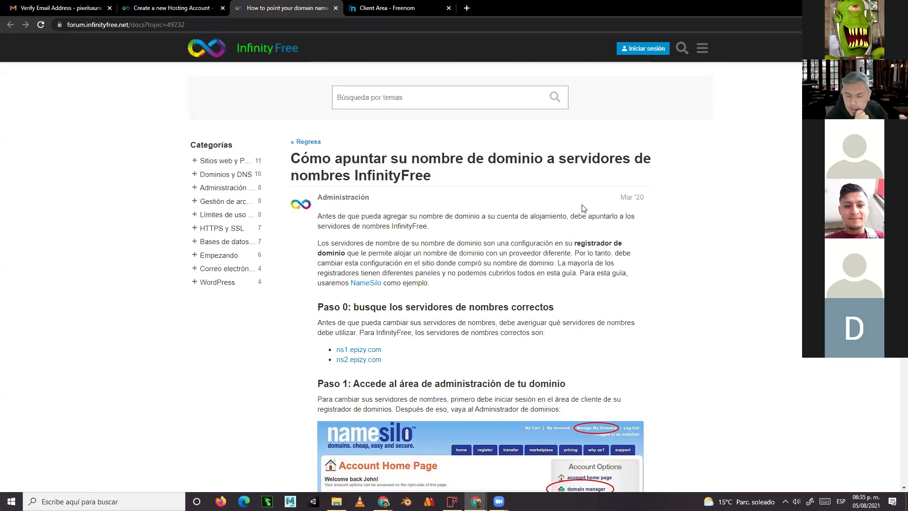
pyautogui.click(208, 28)
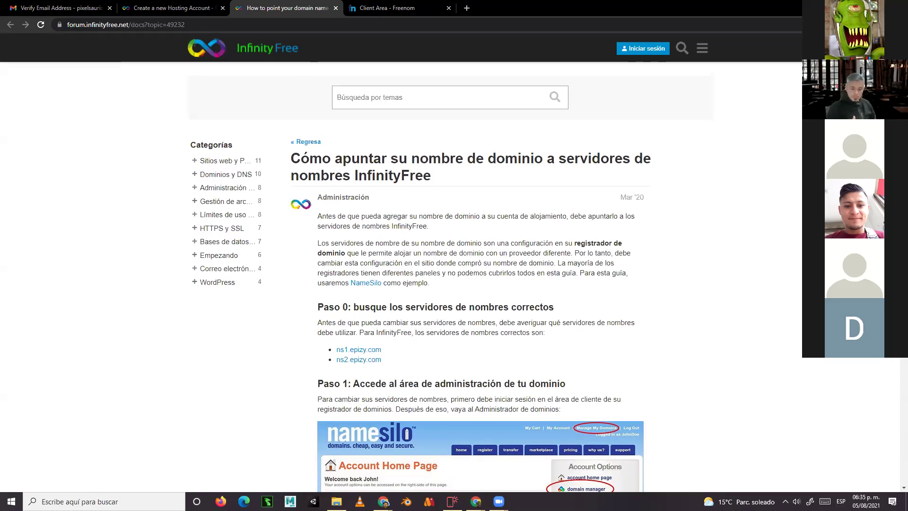
pyautogui.click(395, 9)
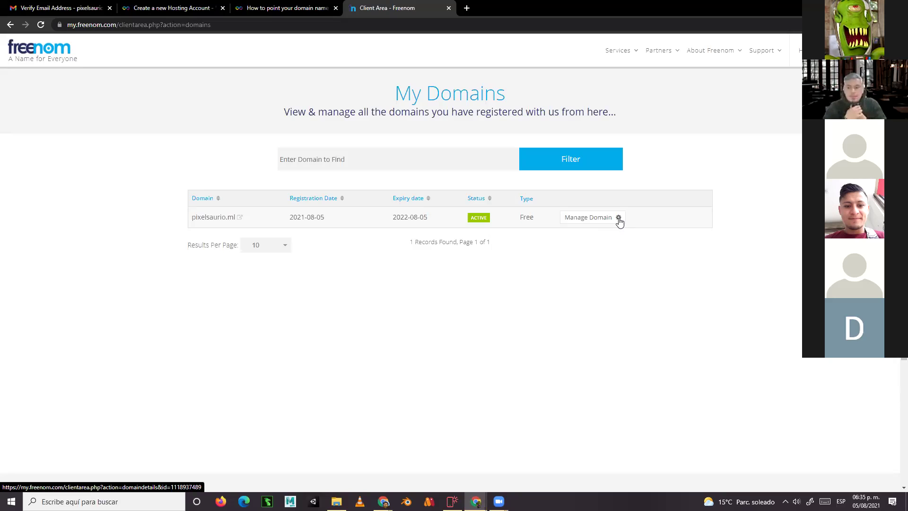
# - Open the Manage Domain page for pixelsaurio.ml, rechecking the nameserver guide along the way
pyautogui.click(593, 221)
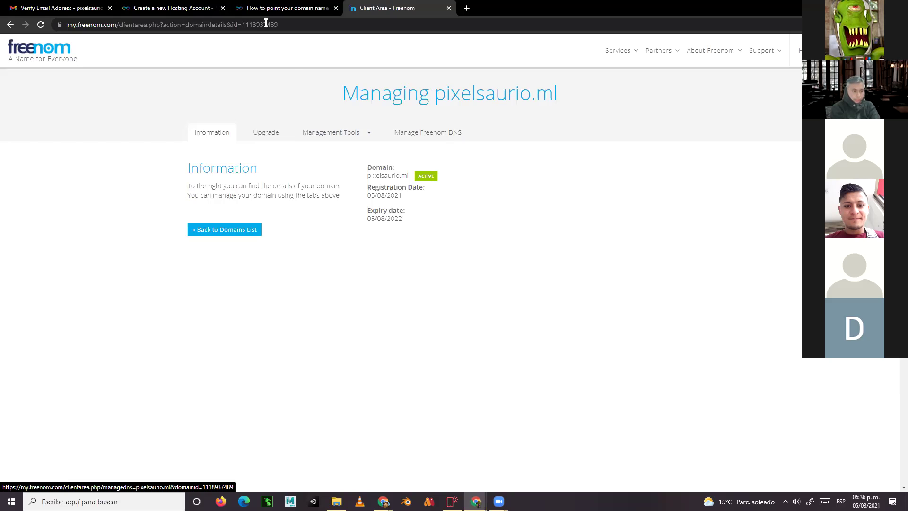
pyautogui.click(279, 8)
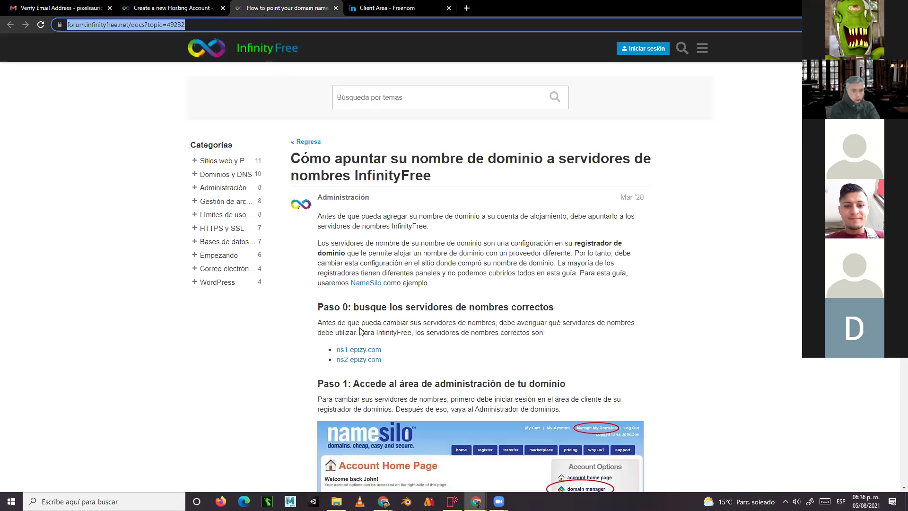
pyautogui.scroll(-1, 481, 308)
pyautogui.scroll(-2, 482, 308)
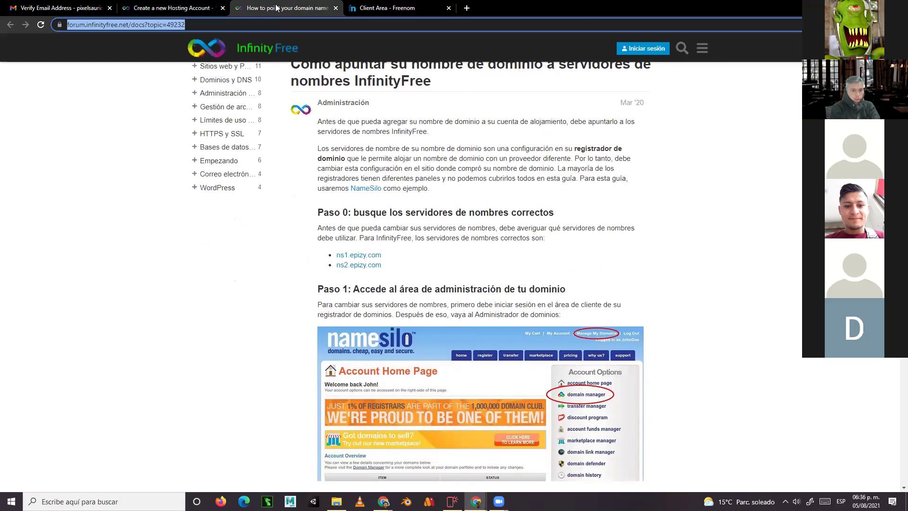
pyautogui.click(407, 8)
# - View Manage Freenom DNS, add then remove a blank record row, and return to domain details
pyautogui.click(409, 134)
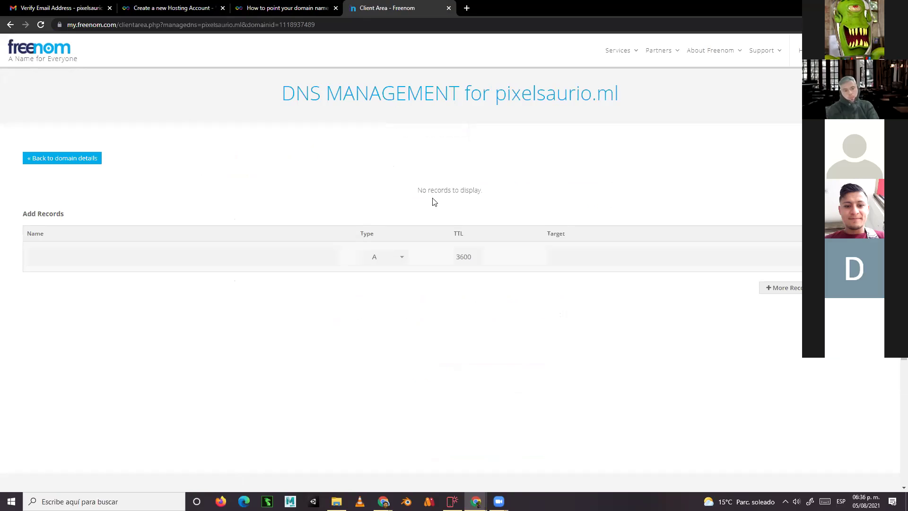
pyautogui.click(778, 289)
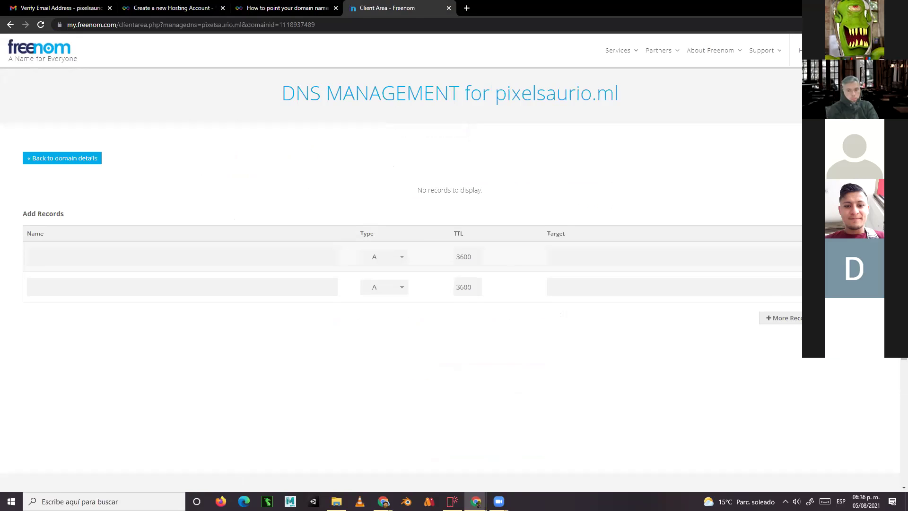
pyautogui.click(866, 287)
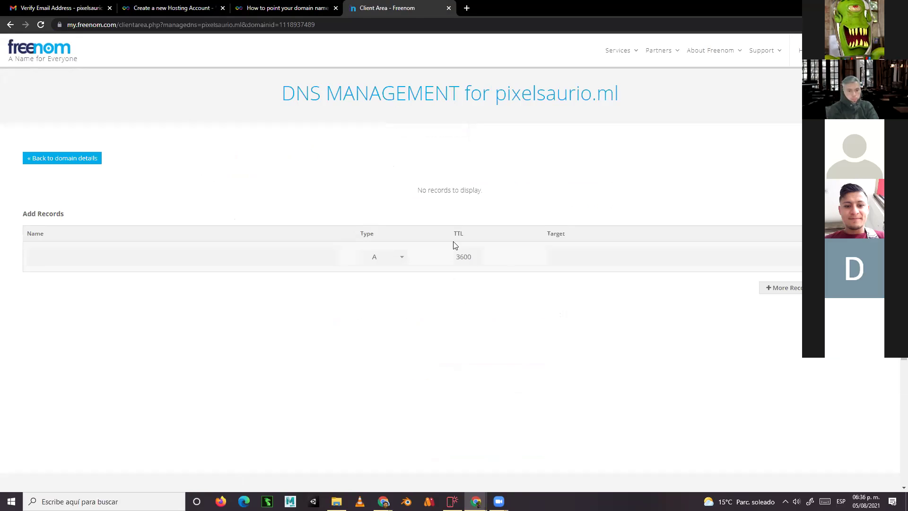
pyautogui.click(61, 159)
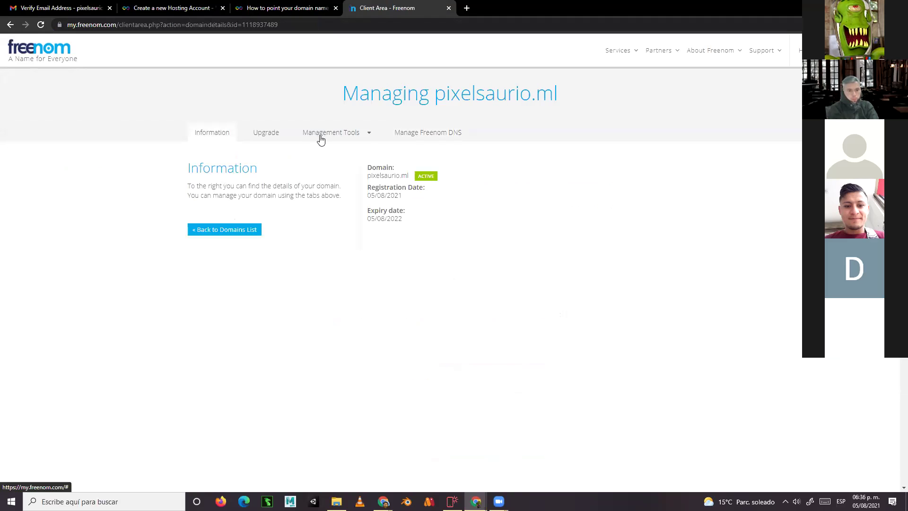
# - Open pixelsaurio.ml's Nameservers settings, translate the page to Spanish, and choose custom nameservers
pyautogui.click(320, 139)
pyautogui.click(320, 155)
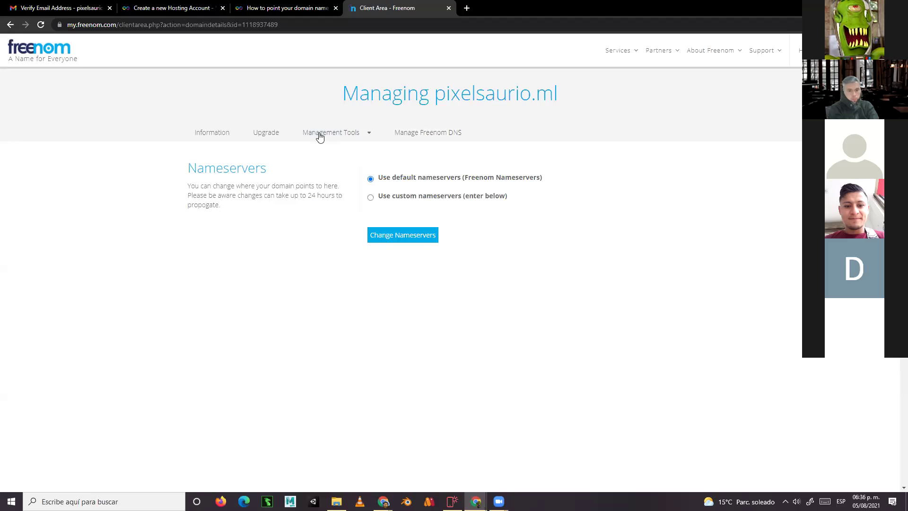
pyautogui.click(329, 134)
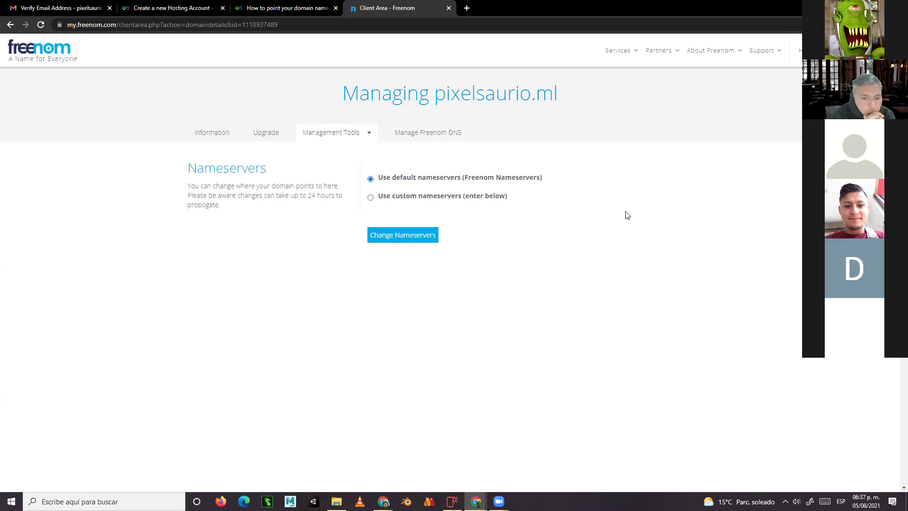
pyautogui.rightClick(628, 251)
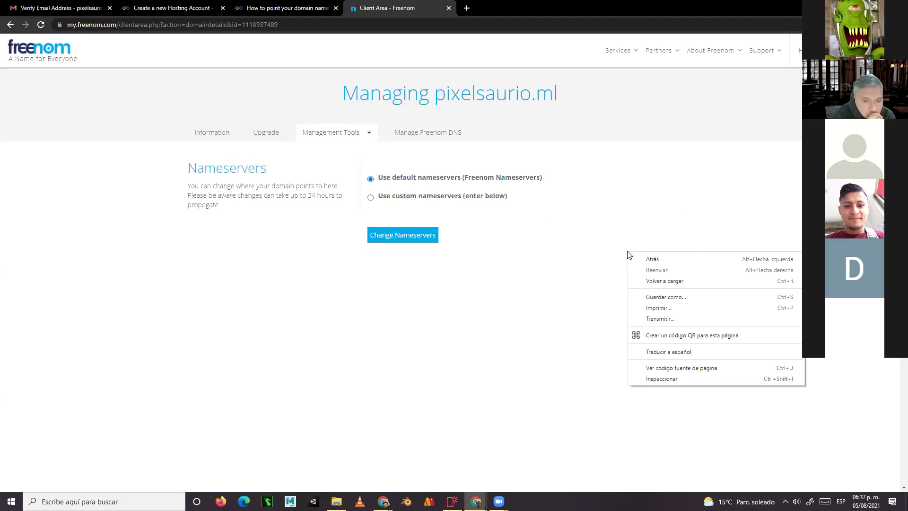
pyautogui.click(666, 351)
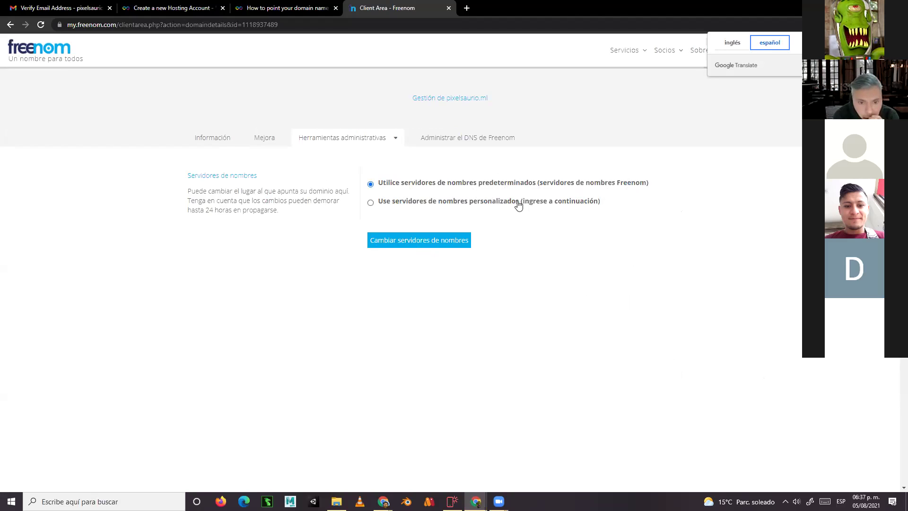
pyautogui.click(370, 203)
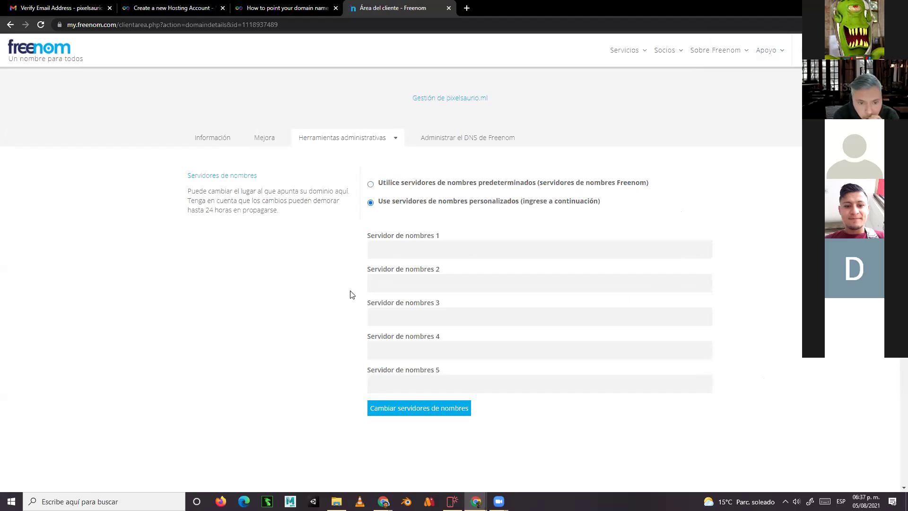
pyautogui.click(275, 9)
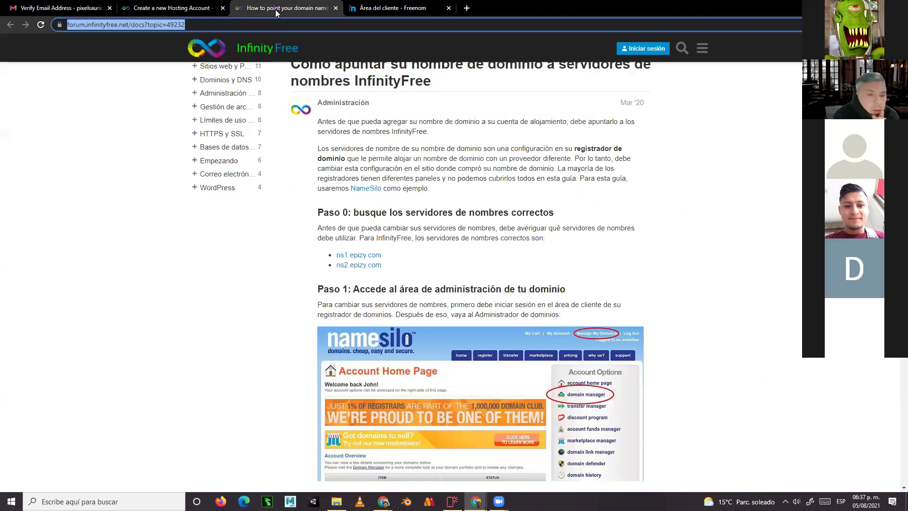
# - Copy ns1.epizy.com from the guide into Freenom's first nameserver field
pyautogui.moveTo(381, 255); pyautogui.dragTo(337, 259)
pyautogui.hotkey('ctrl', 'c')
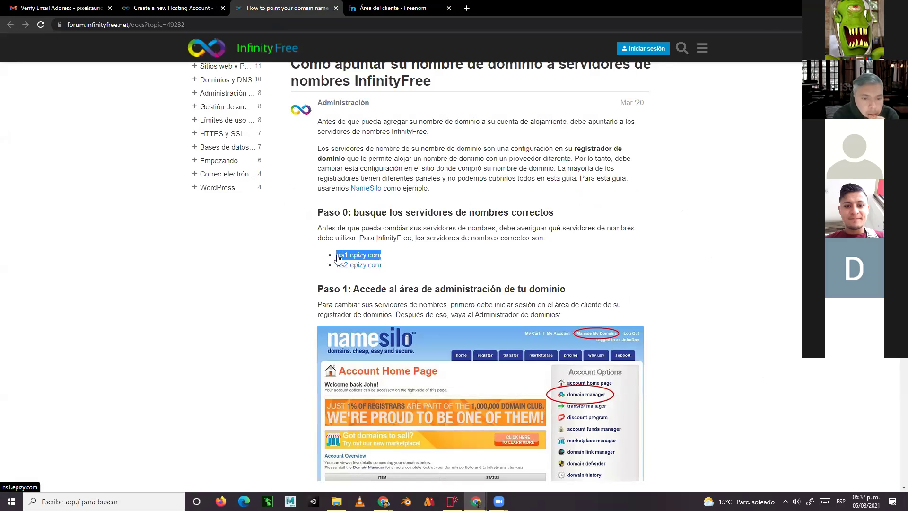
pyautogui.click(392, 8)
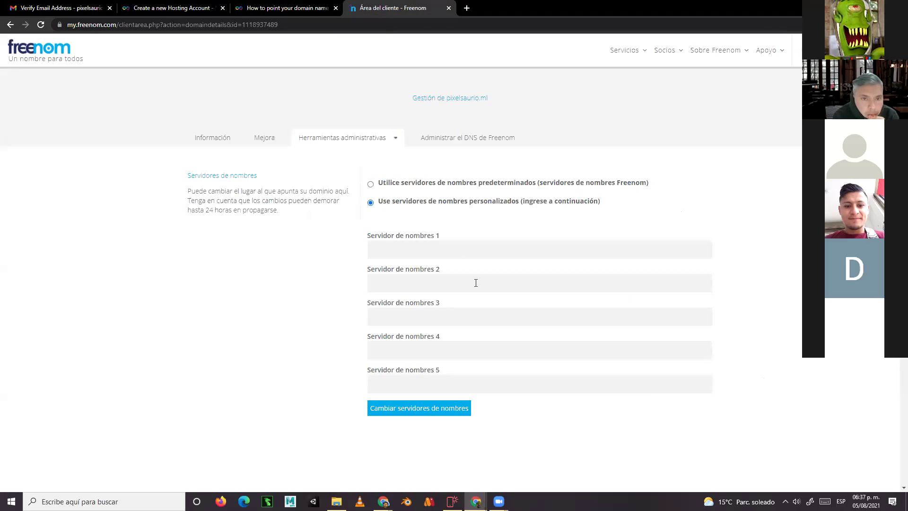
pyautogui.click(419, 246)
pyautogui.hotkey('ctrl', 'v')
# - Copy ns2.epizy.com from the guide into the second nameserver field and recheck the list
pyautogui.click(264, 8)
pyautogui.moveTo(386, 266); pyautogui.dragTo(337, 268)
pyautogui.hotkey('ctrl', 'c')
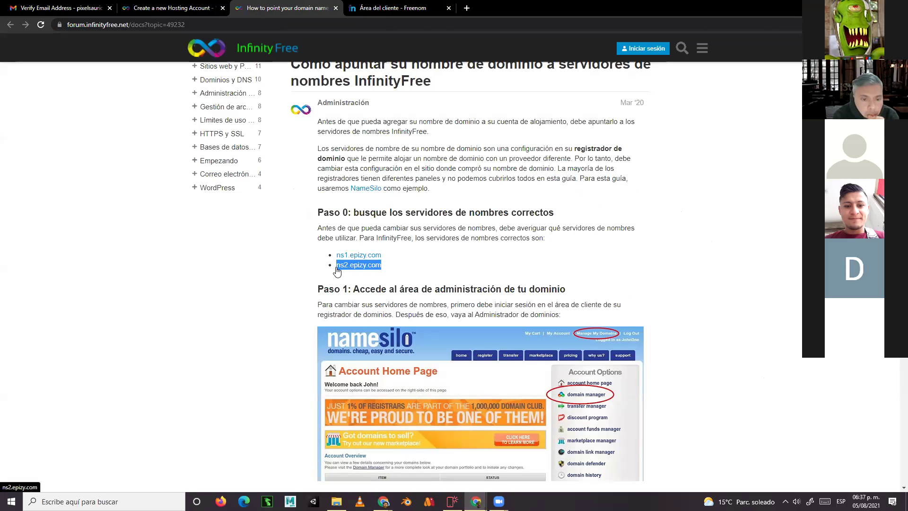
pyautogui.click(393, 8)
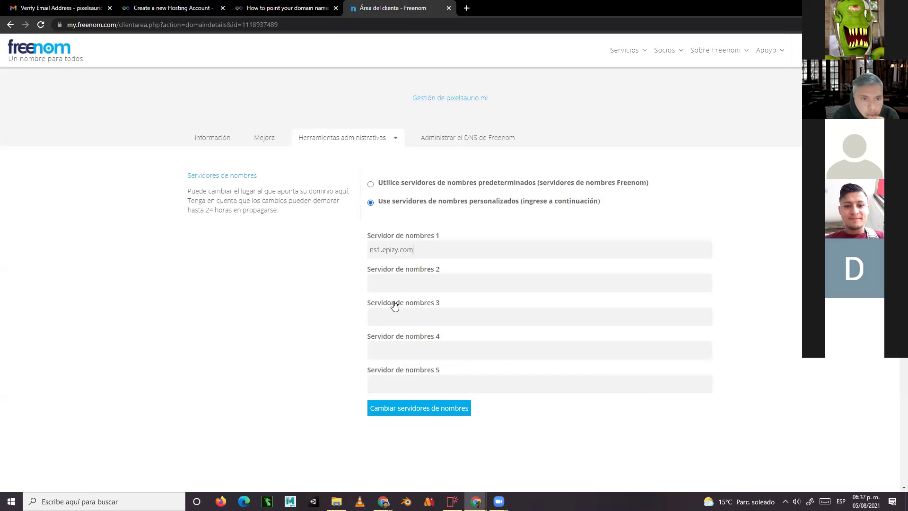
pyautogui.click(390, 284)
pyautogui.hotkey('ctrl', 'v')
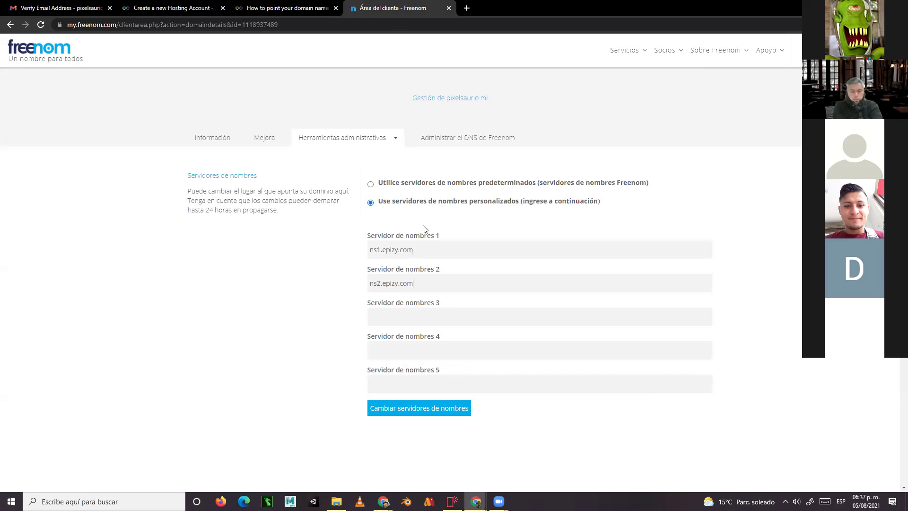
pyautogui.click(268, 8)
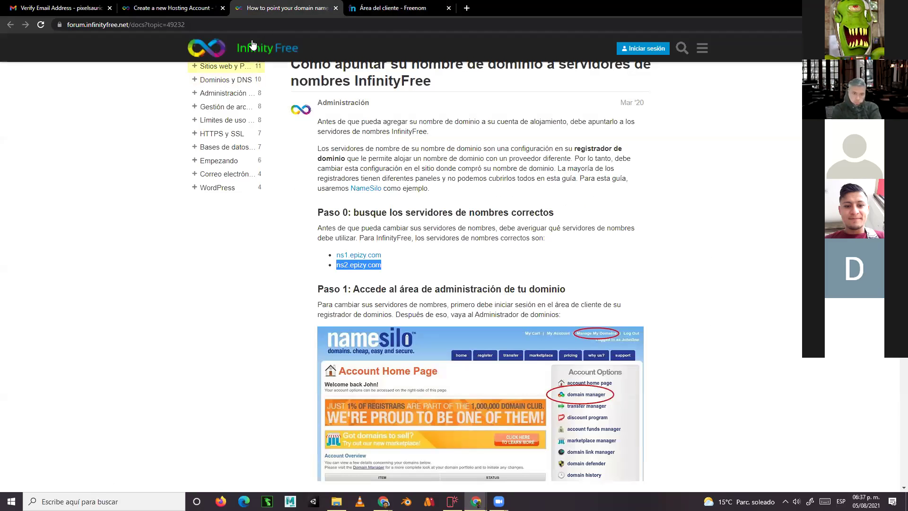
pyautogui.click(388, 8)
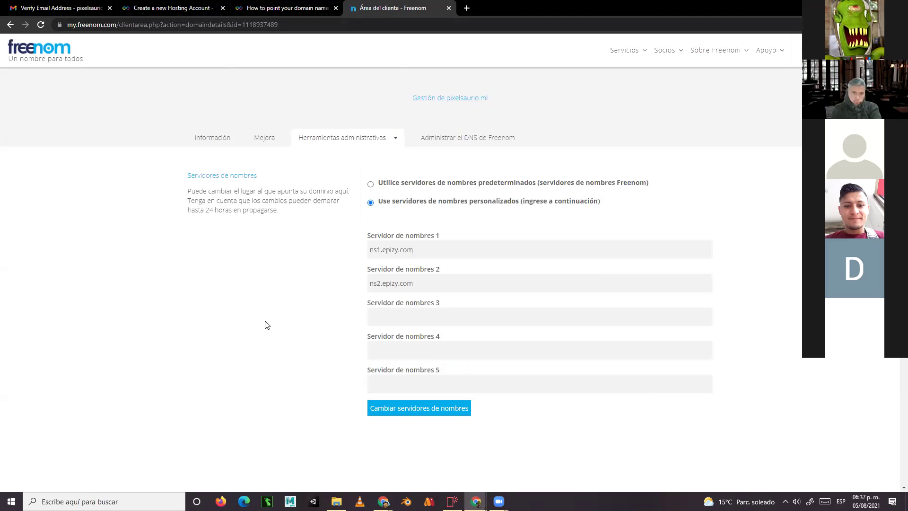
pyautogui.scroll(-2, 255, 343)
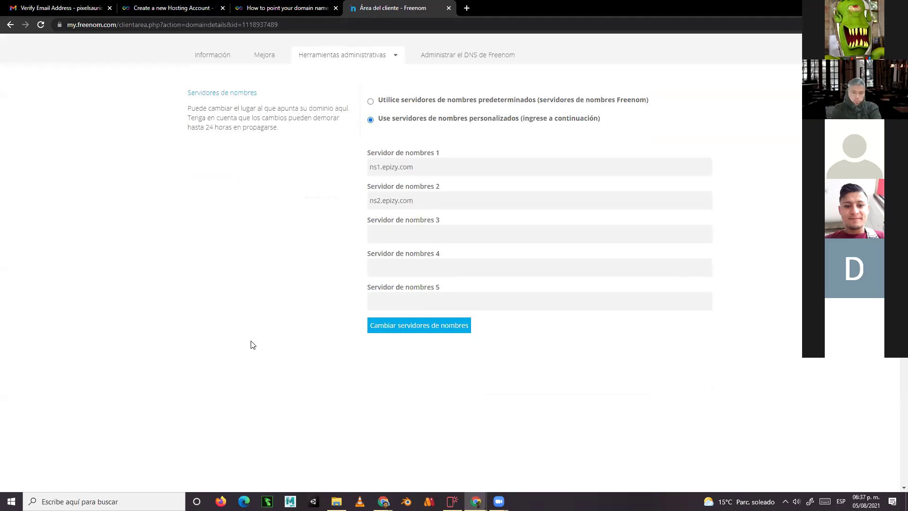
# - Save NS1.EPIZY.COM and NS2.EPIZY.COM as the nameservers and reopen Nameservers to verify them
pyautogui.click(413, 319)
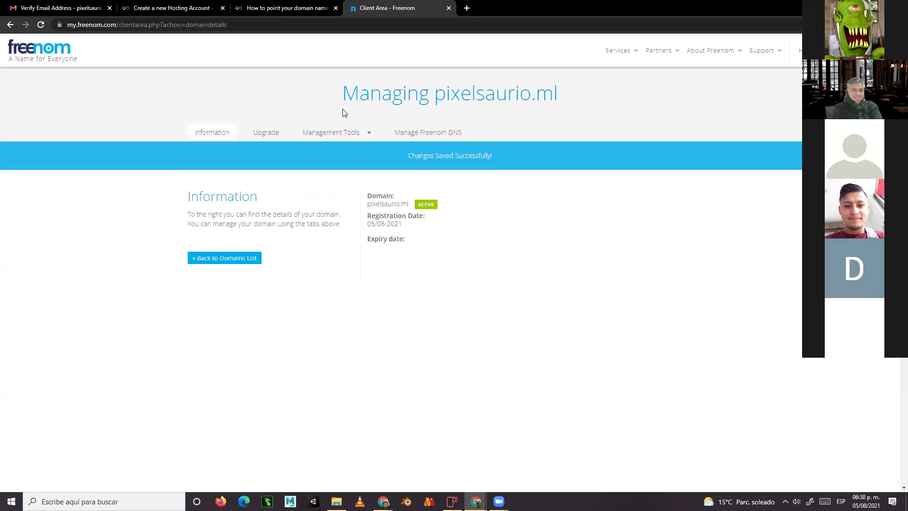
pyautogui.click(336, 134)
pyautogui.click(326, 151)
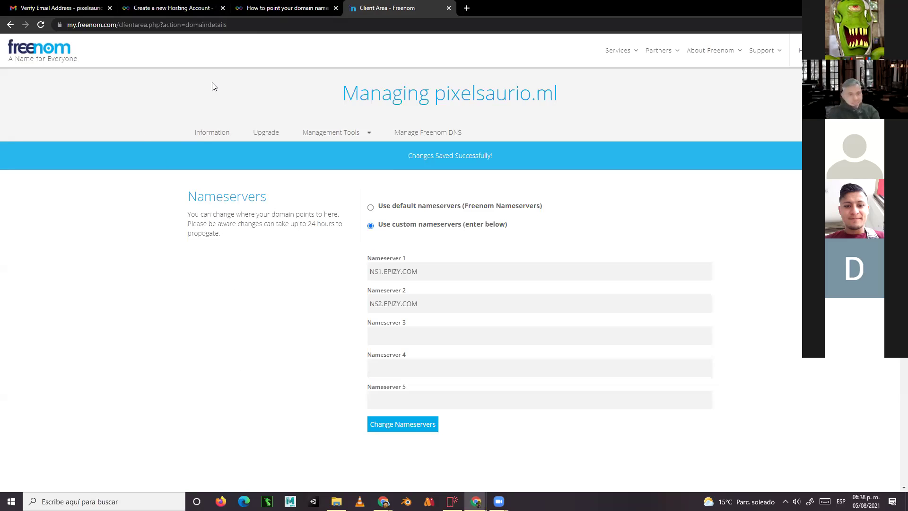
# - Close the nameserver guide tab and type pixelsaurio.m into InfinityFree's custom domain name field
pyautogui.click(257, 10)
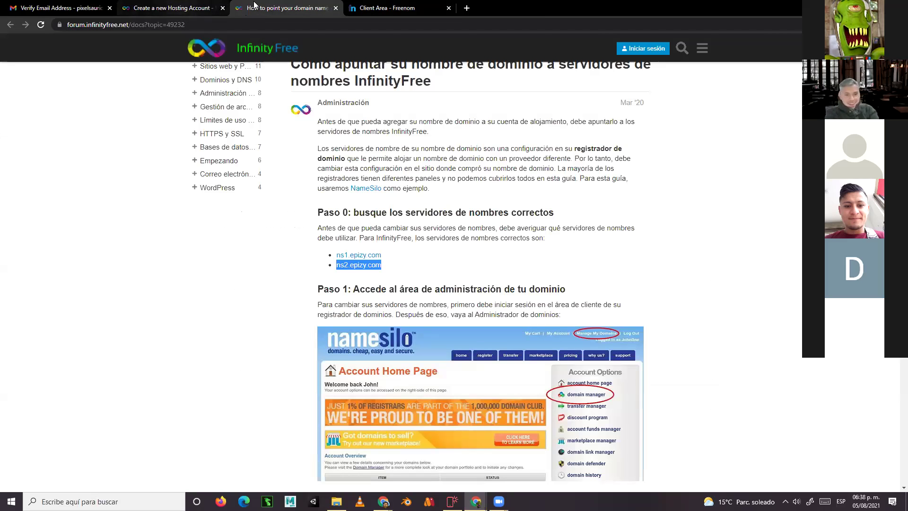
pyautogui.click(335, 8)
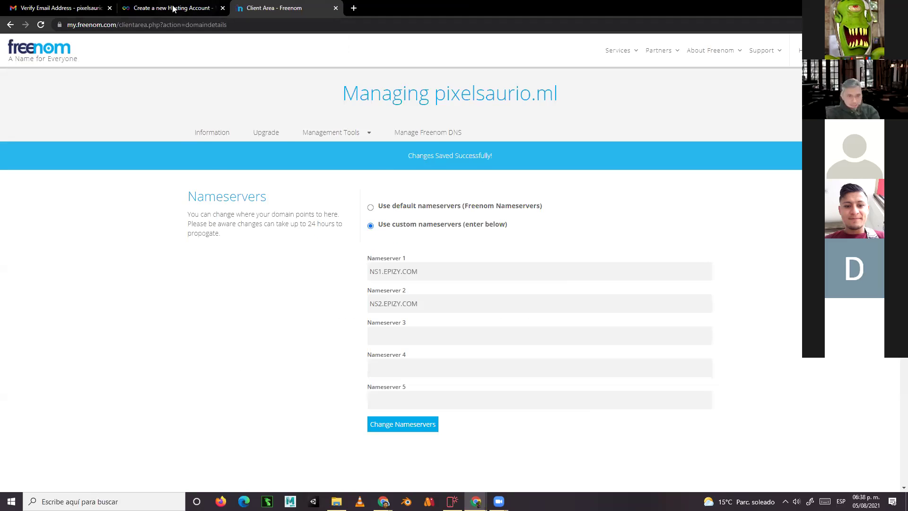
pyautogui.click(172, 8)
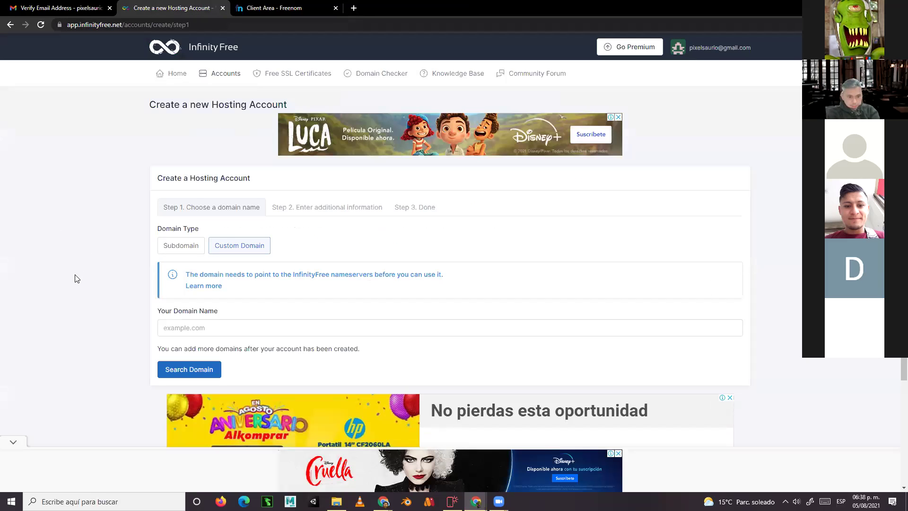
pyautogui.scroll(-2, 76, 277)
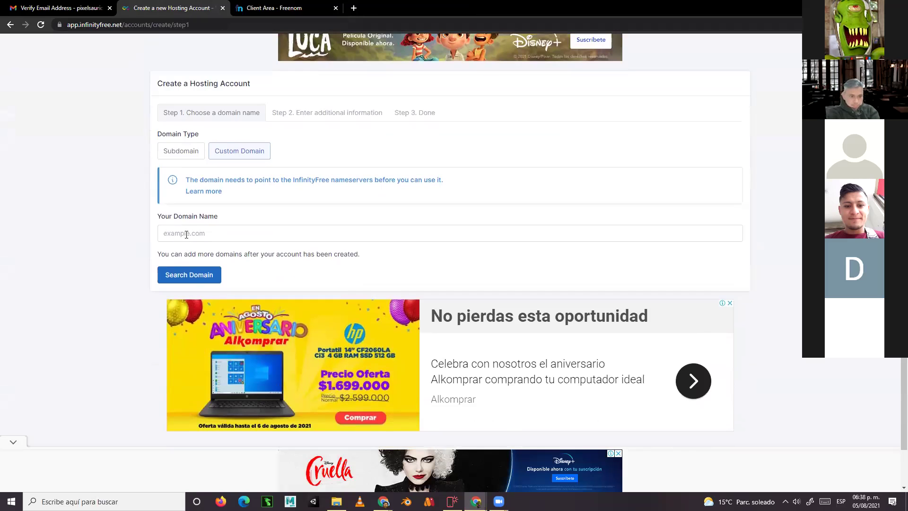
pyautogui.click(278, 7)
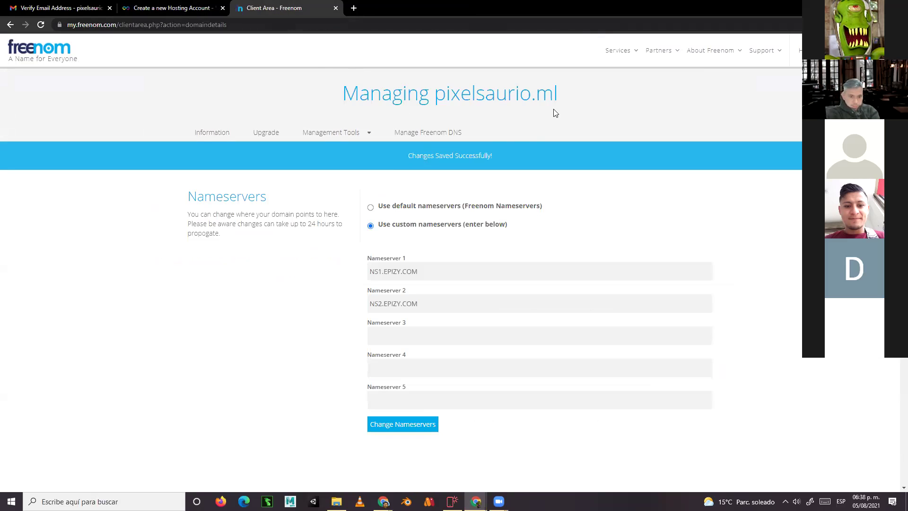
pyautogui.click(177, 8)
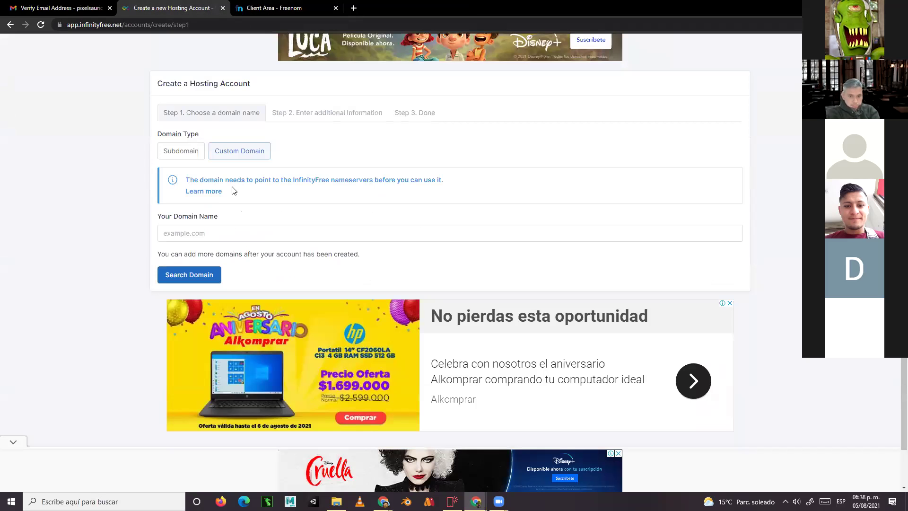
pyautogui.click(195, 232)
pyautogui.write('pi')
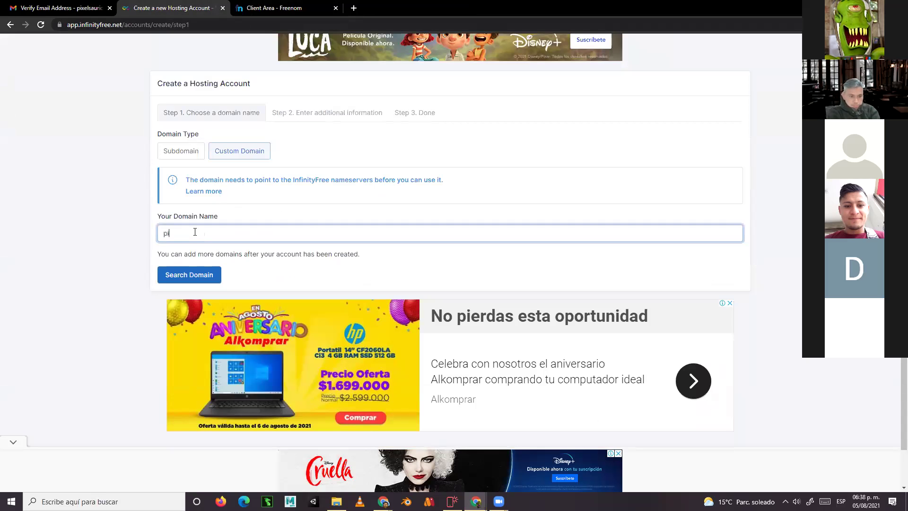
pyautogui.write('xelsaurio.ml')
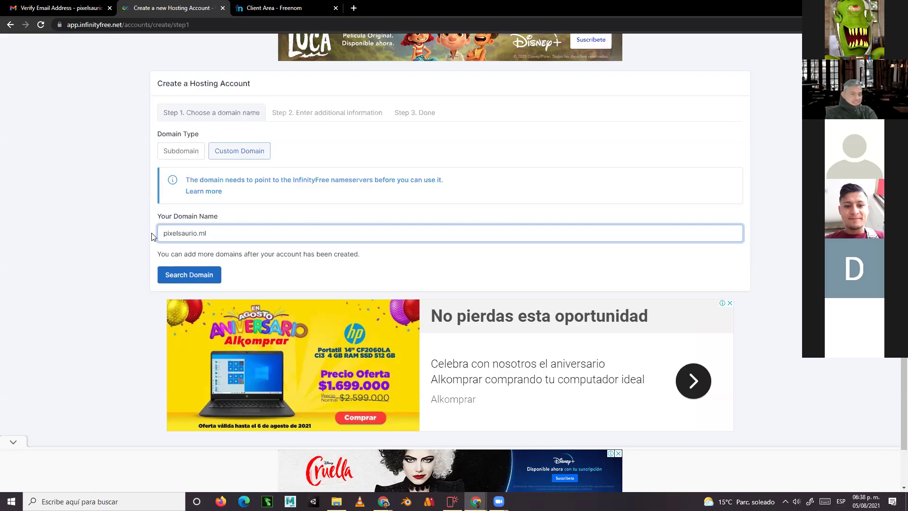
# - Check the pixelsaurio.ml spelling on Freenom, then search it on InfinityFree to confirm availability
pyautogui.click(283, 8)
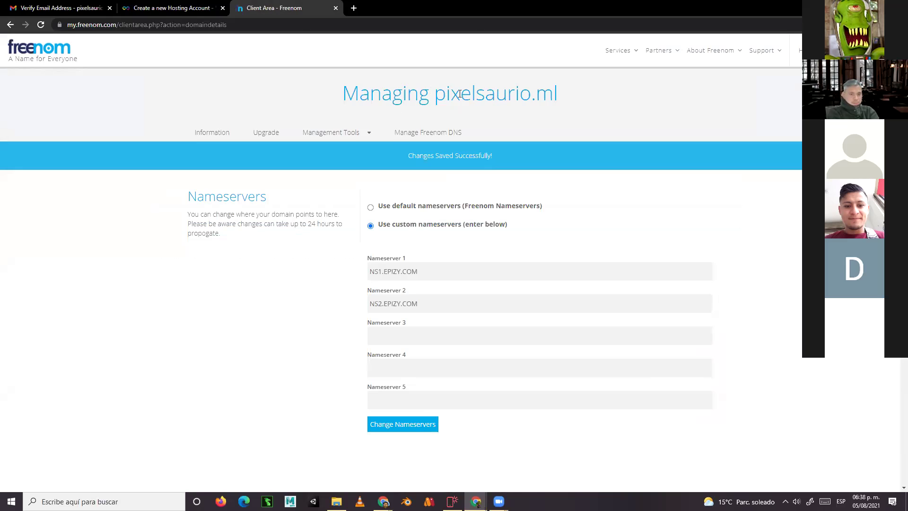
pyautogui.moveTo(434, 94); pyautogui.dragTo(559, 94)
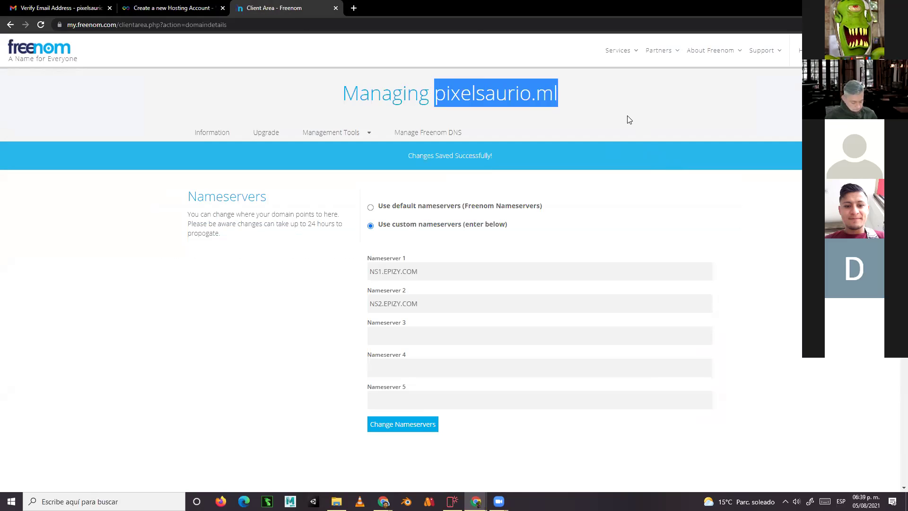
pyautogui.click(166, 10)
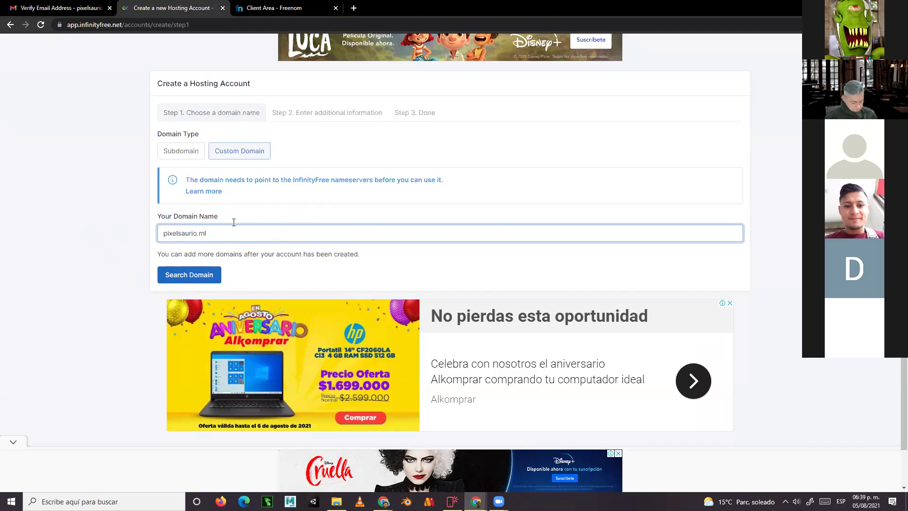
pyautogui.click(199, 276)
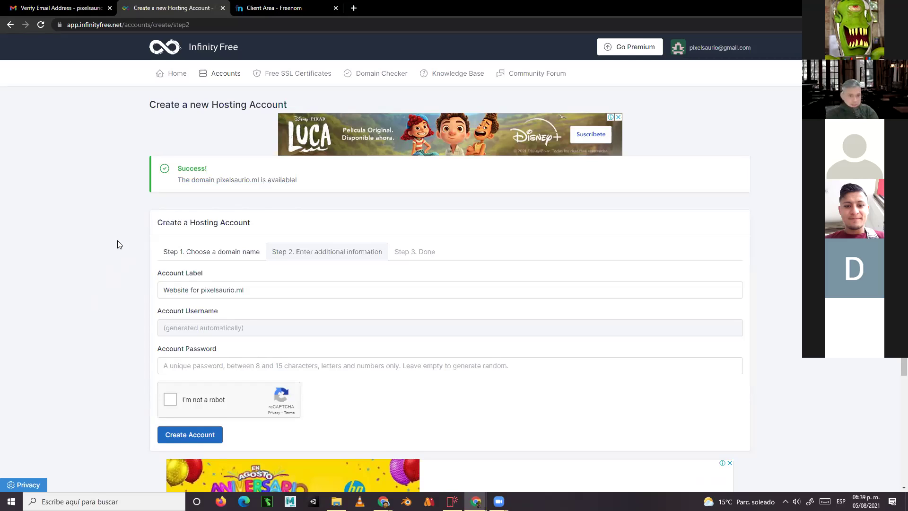
# - Enter the account password, tick the robot check, and create the pixelsaurio.ml hosting account
pyautogui.scroll(-1, 118, 244)
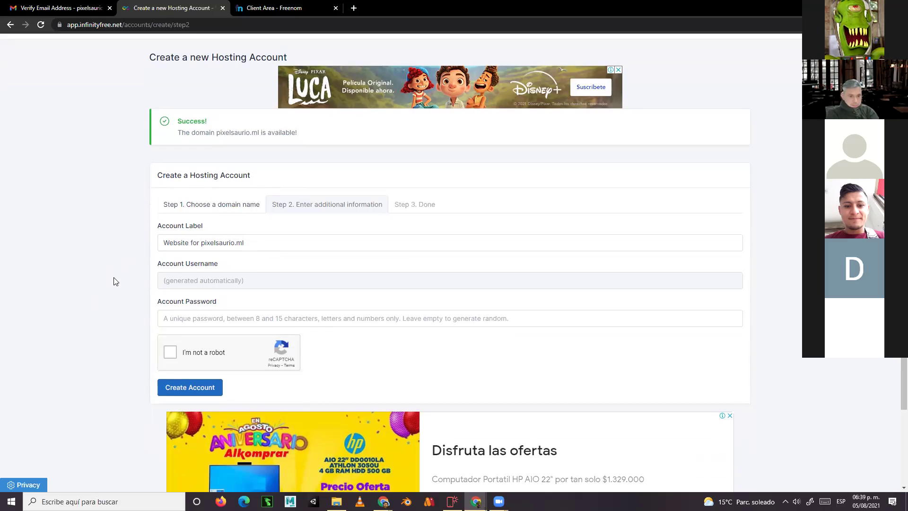
pyautogui.scroll(-1, 112, 284)
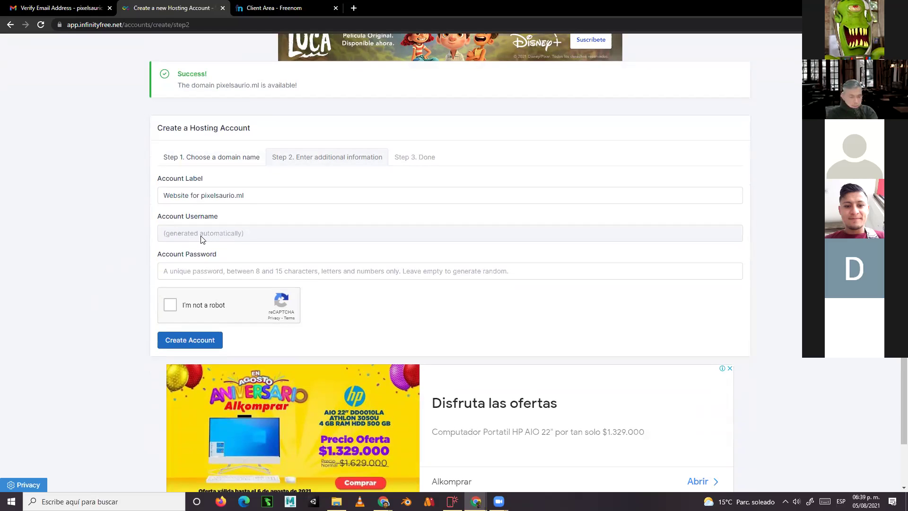
pyautogui.click(180, 272)
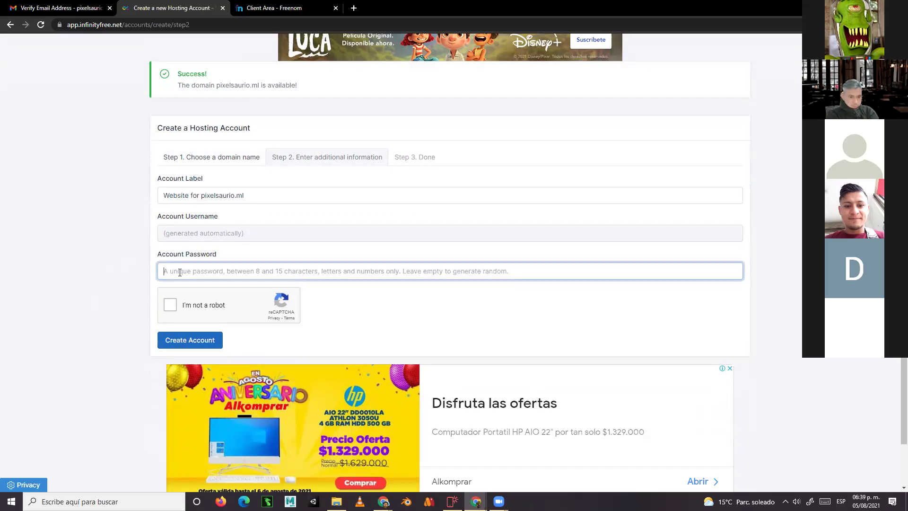
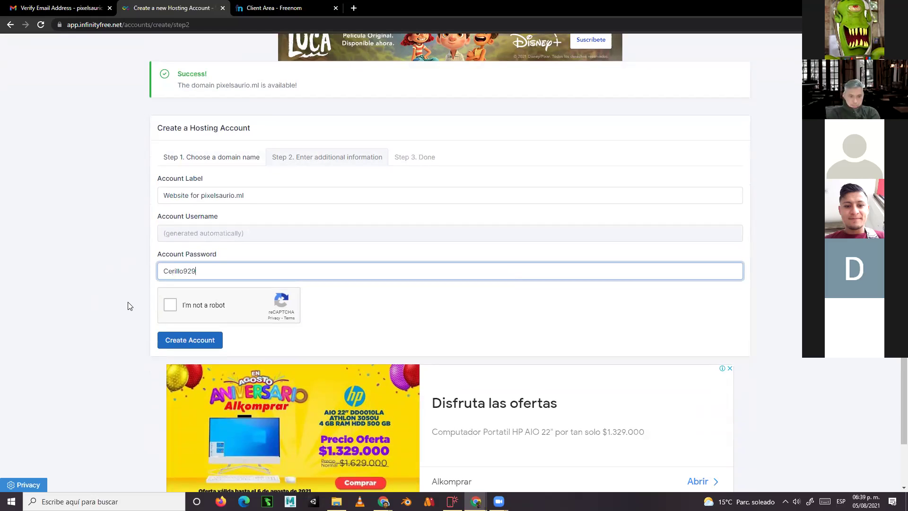
pyautogui.click(171, 306)
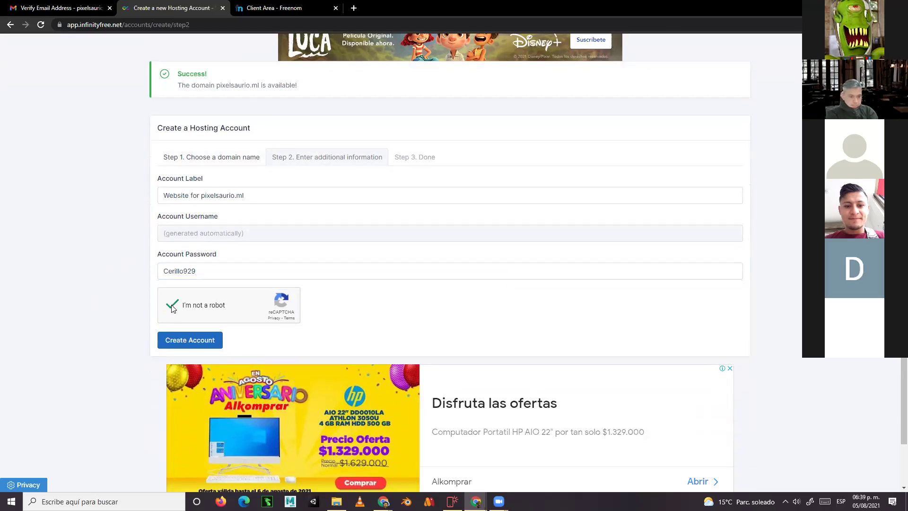
pyautogui.click(191, 345)
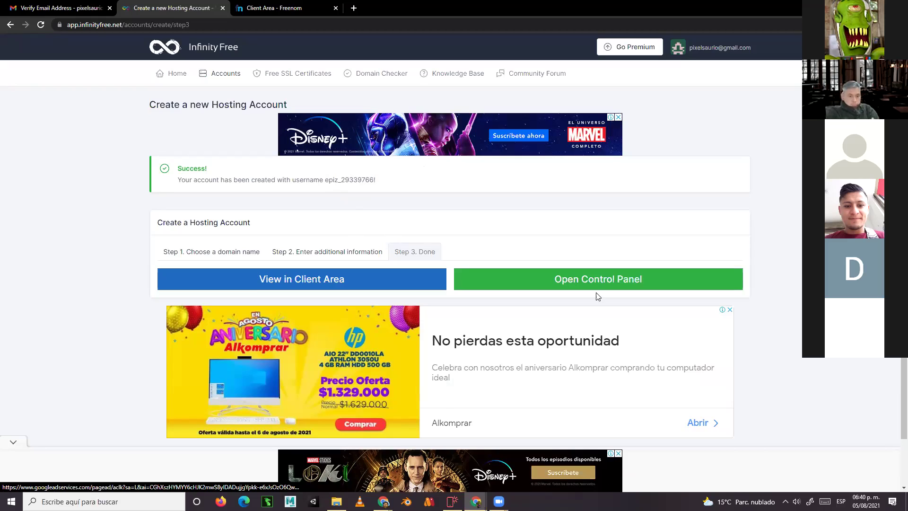
# - Create 'Nuevo documento de texto' on the desktop and open it in Notepad
pyautogui.click(853, 8)
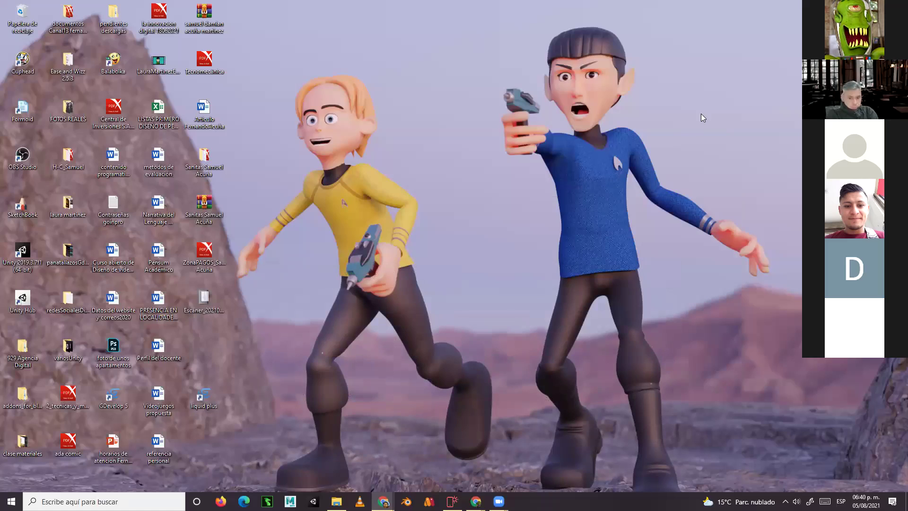
pyautogui.rightClick(701, 113)
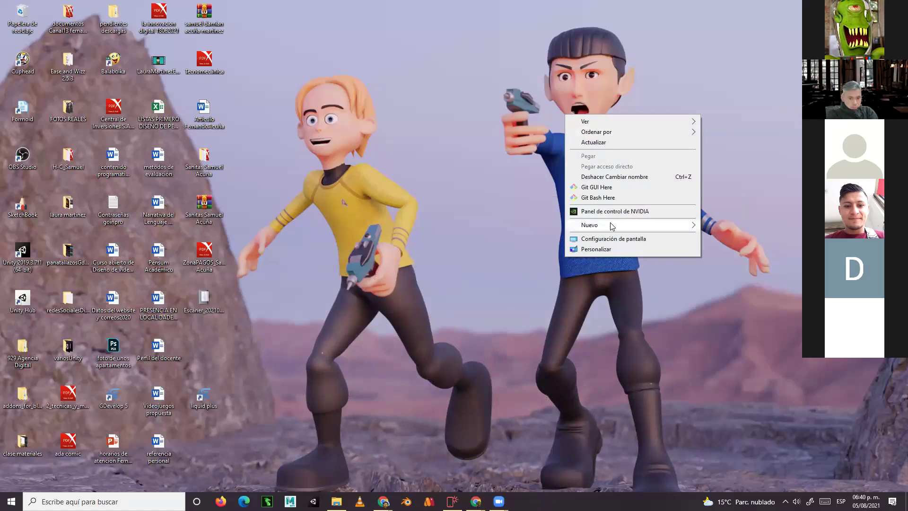
pyautogui.moveTo(612, 226)
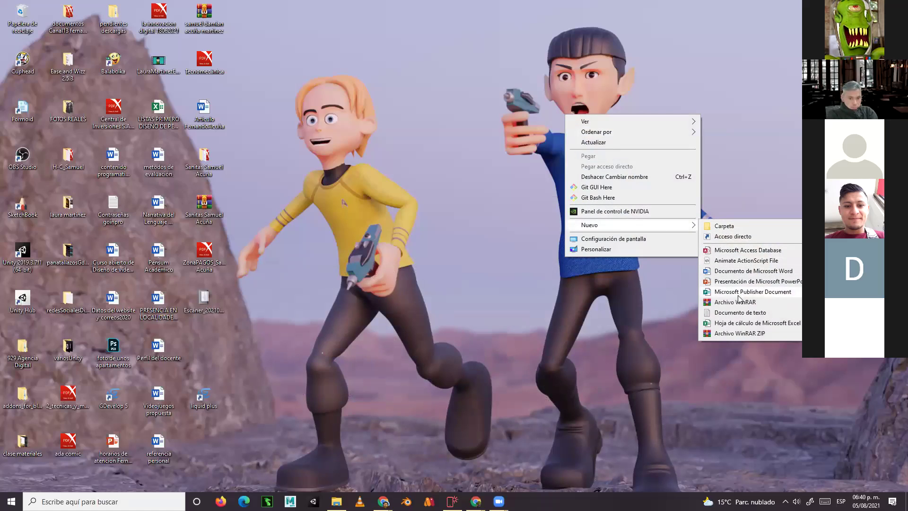
pyautogui.click(731, 313)
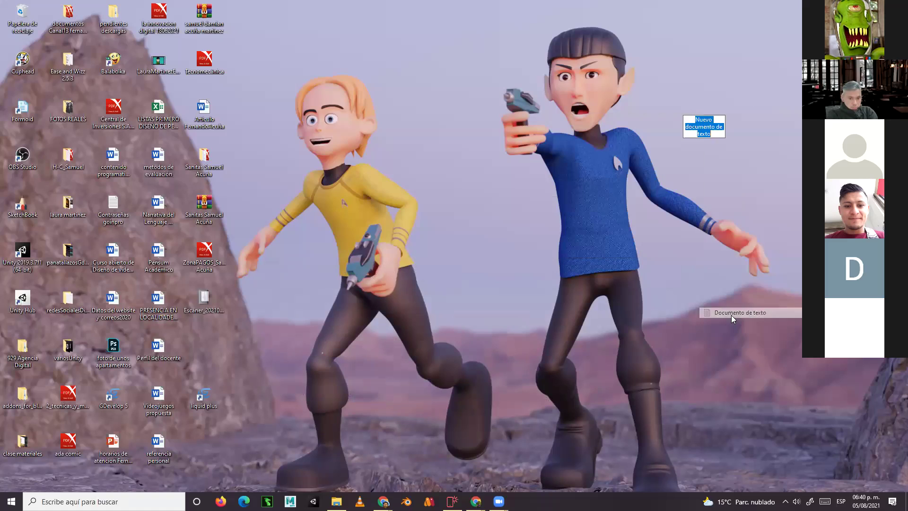
pyautogui.click(764, 167)
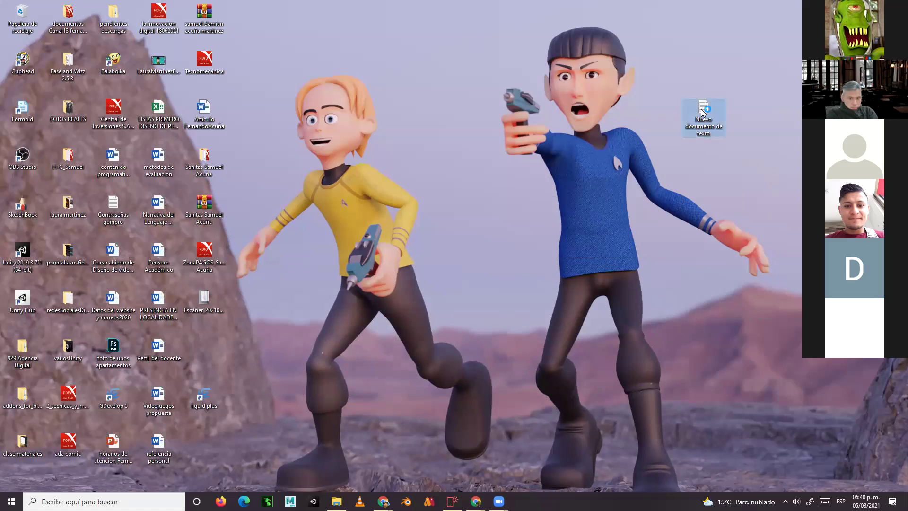
pyautogui.doubleClick(702, 112)
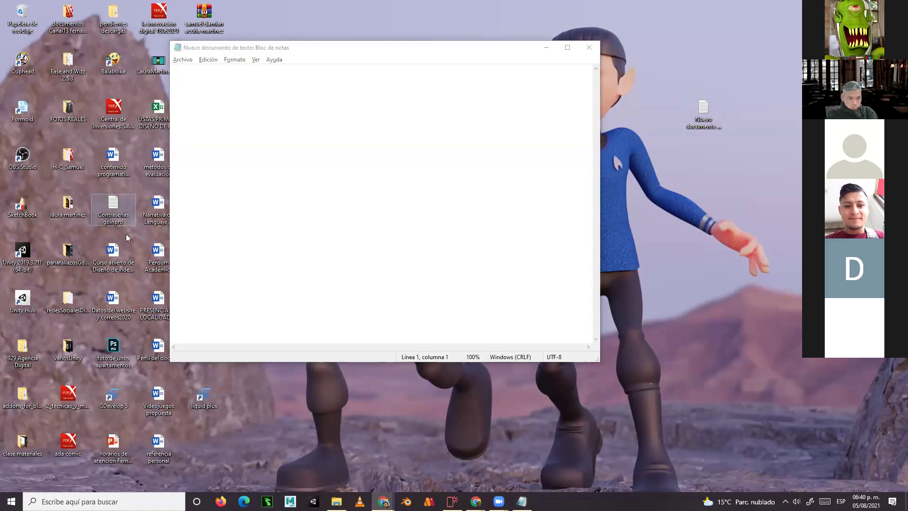
# - Back in InfinityFree's success message, select the new account's username
pyautogui.hotkey('alt', 'Tab')
pyautogui.hotkey('alt', 'Tab')
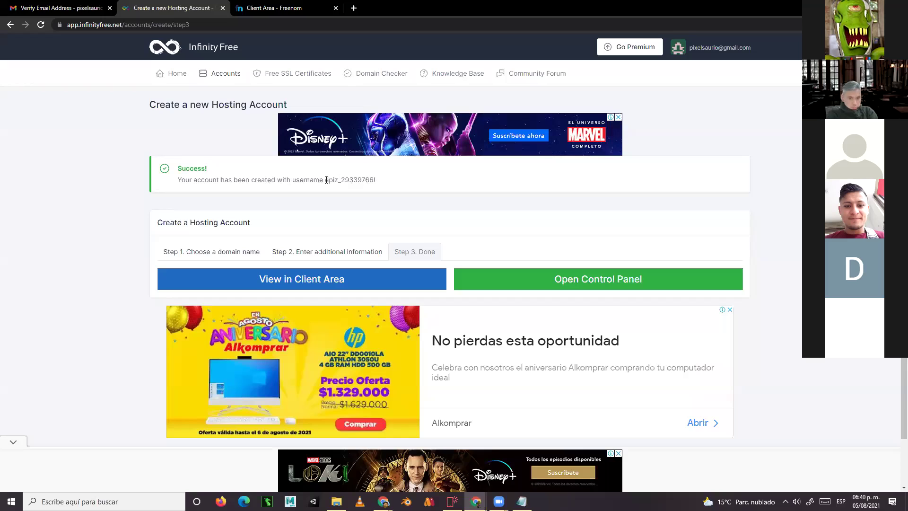
pyautogui.moveTo(328, 179)
pyautogui.mouseDown()
pyautogui.moveTo(385, 178)
pyautogui.moveTo(343, 180)
pyautogui.mouseUp()
pyautogui.click(377, 179)
pyautogui.click(377, 184)
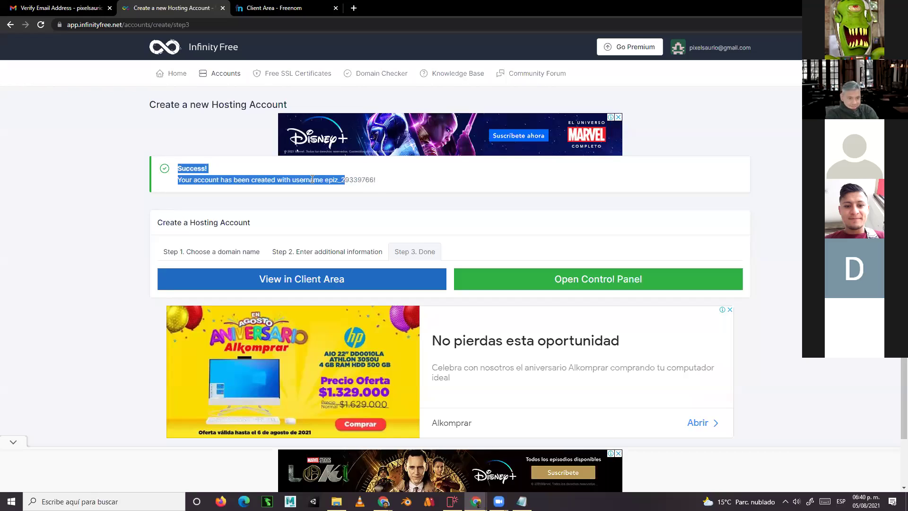
# - Reselect just the account username, paste it into the Notepad file, and minimize Notepad
pyautogui.click(337, 184)
pyautogui.moveTo(325, 180); pyautogui.dragTo(411, 181)
pyautogui.hotkey('ctrl', 'c')
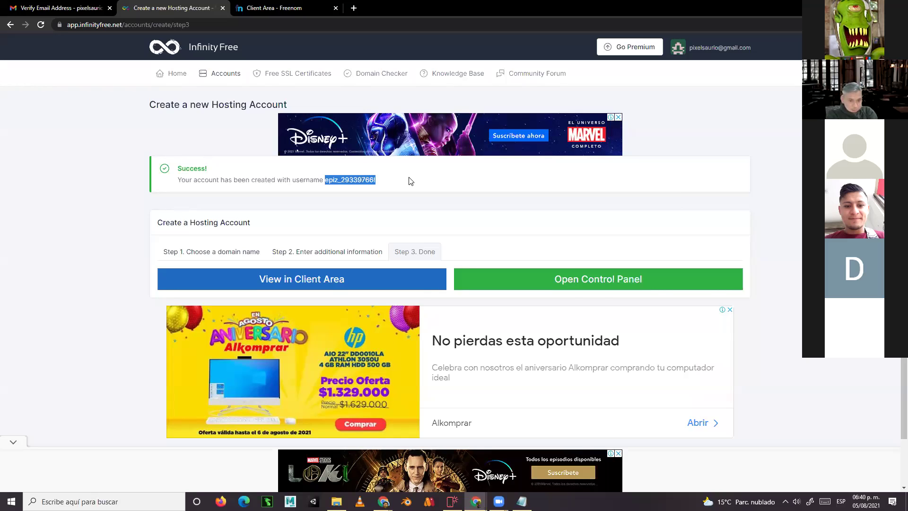
pyautogui.hotkey('alt', 'Tab')
pyautogui.hotkey('alt', 'Tab')
pyautogui.hotkey('ctrl', 'v')
pyautogui.click(546, 47)
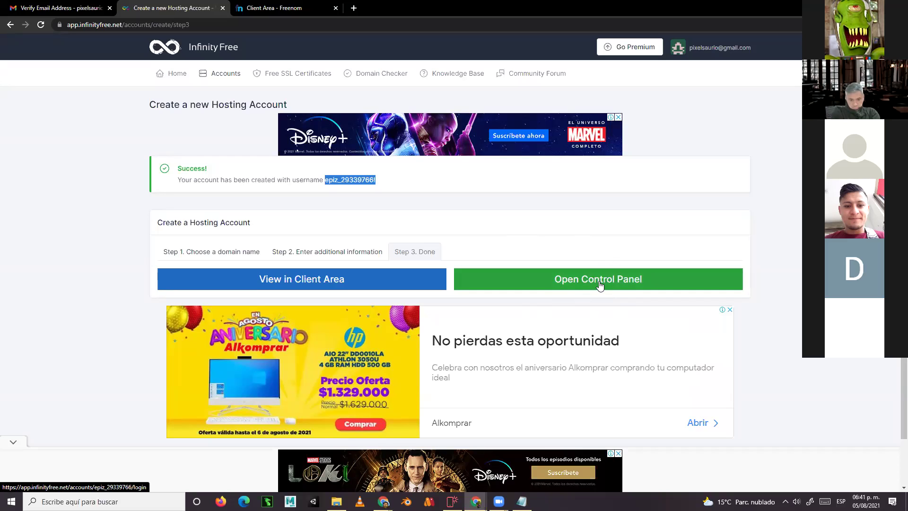
# - Open the new account's control panel, translate the notice to Spanish, and approve email notifications
pyautogui.click(600, 285)
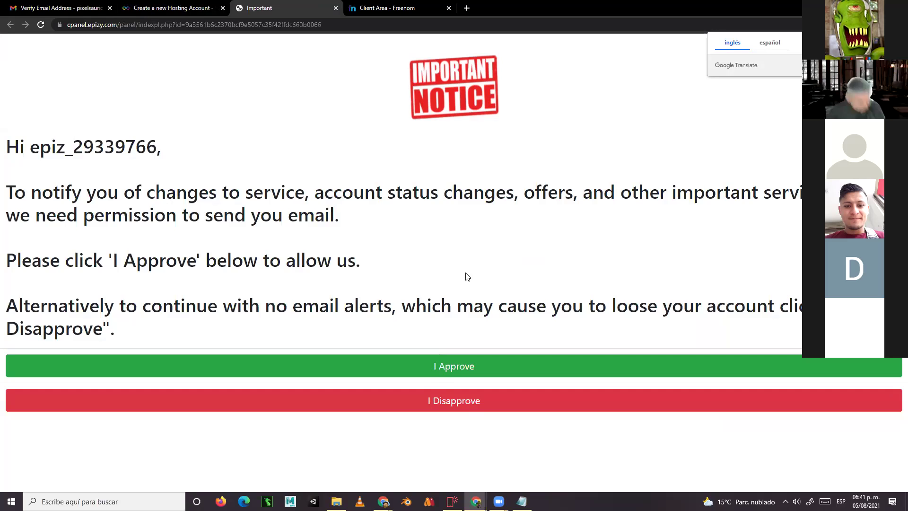
pyautogui.click(769, 43)
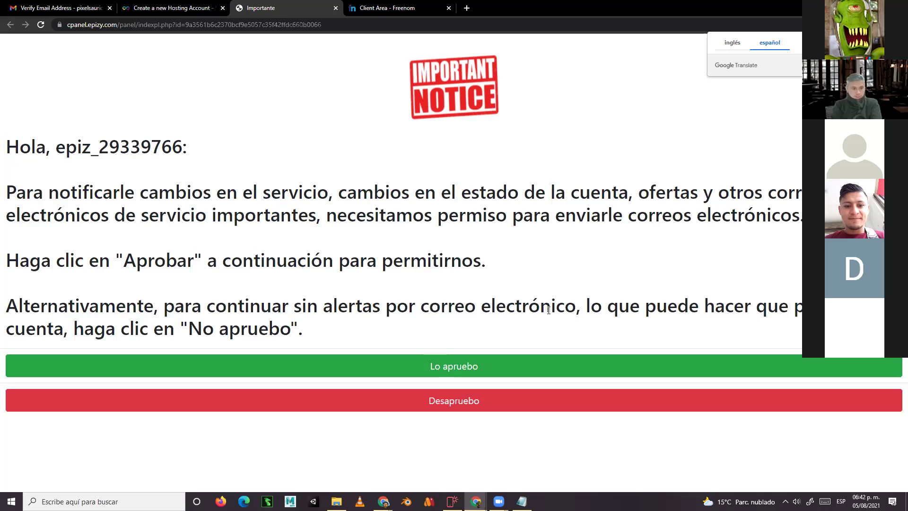
pyautogui.click(452, 374)
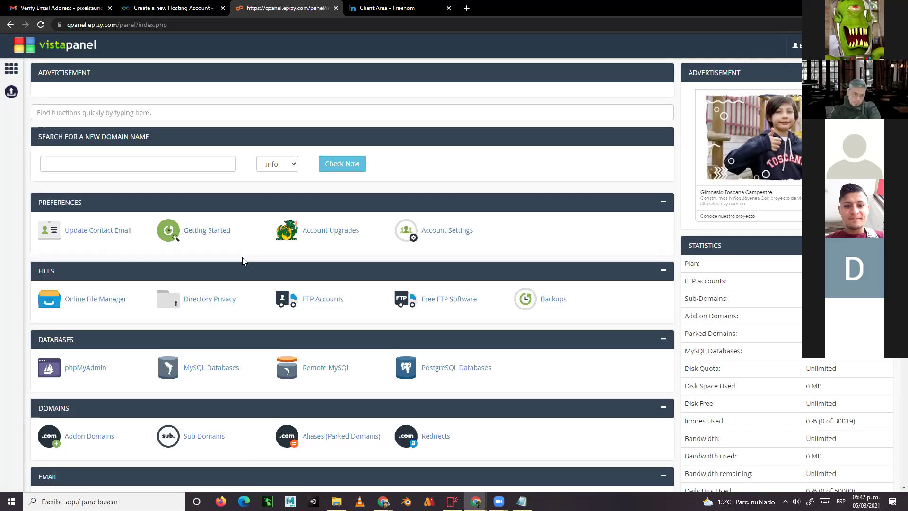
pyautogui.scroll(-4, 241, 257)
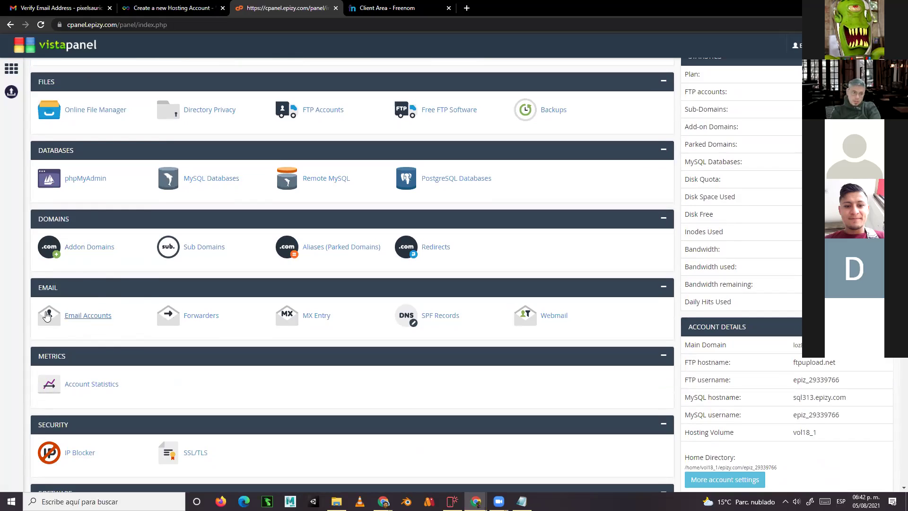
pyautogui.scroll(-2, 175, 345)
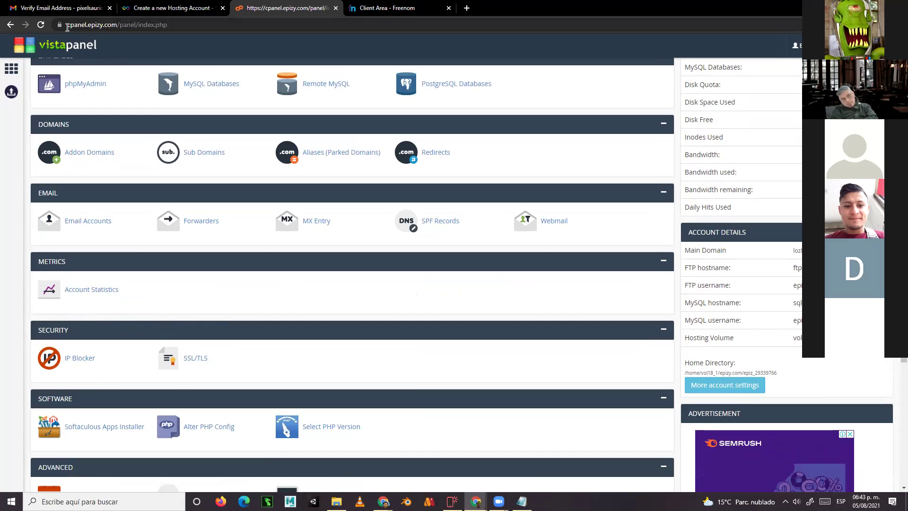
pyautogui.scroll(-3, 342, 296)
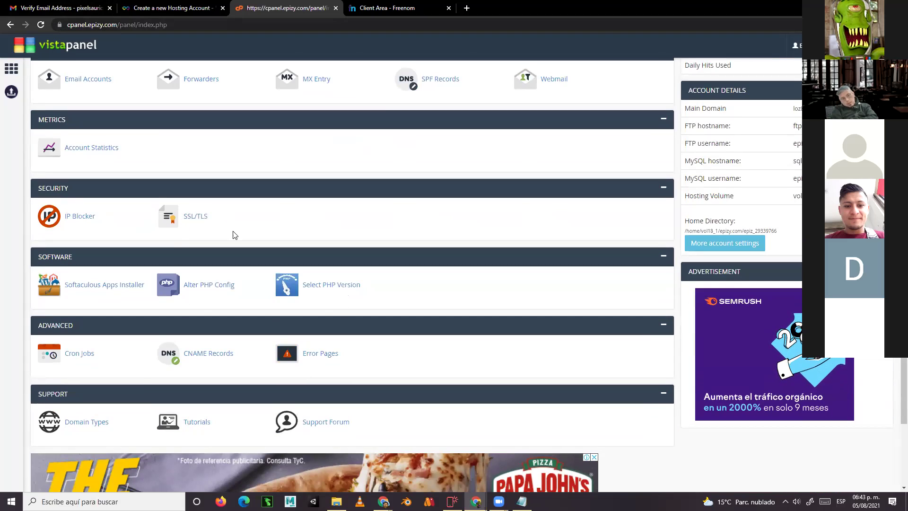
pyautogui.scroll(-3, 314, 247)
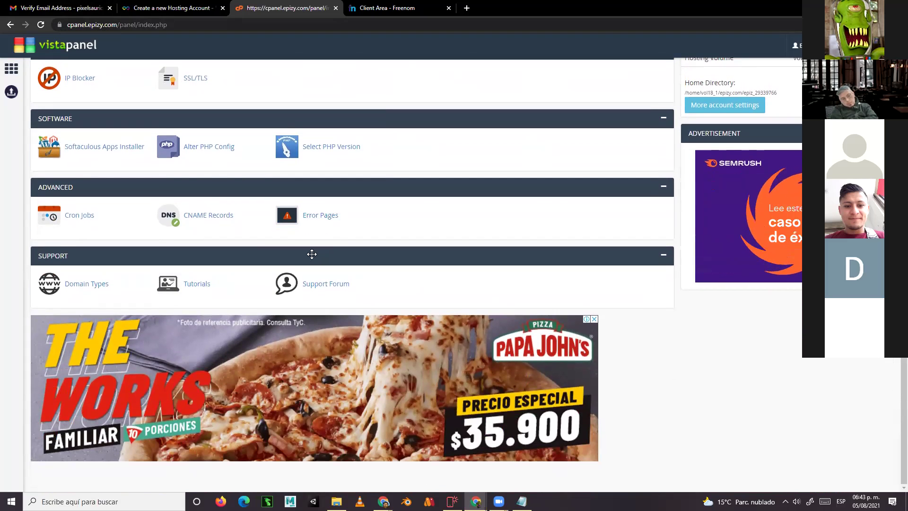
pyautogui.scroll(12, 409, 327)
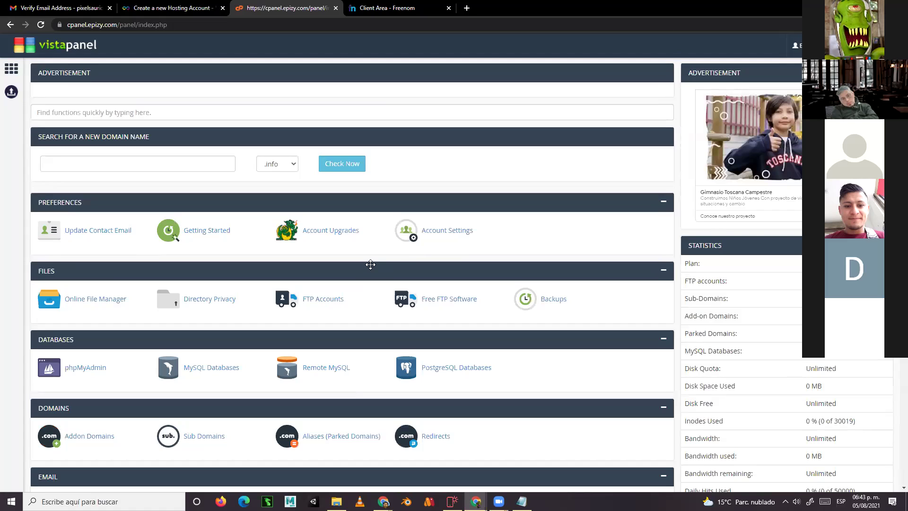
pyautogui.scroll(-1, 369, 265)
pyautogui.scroll(1, 370, 269)
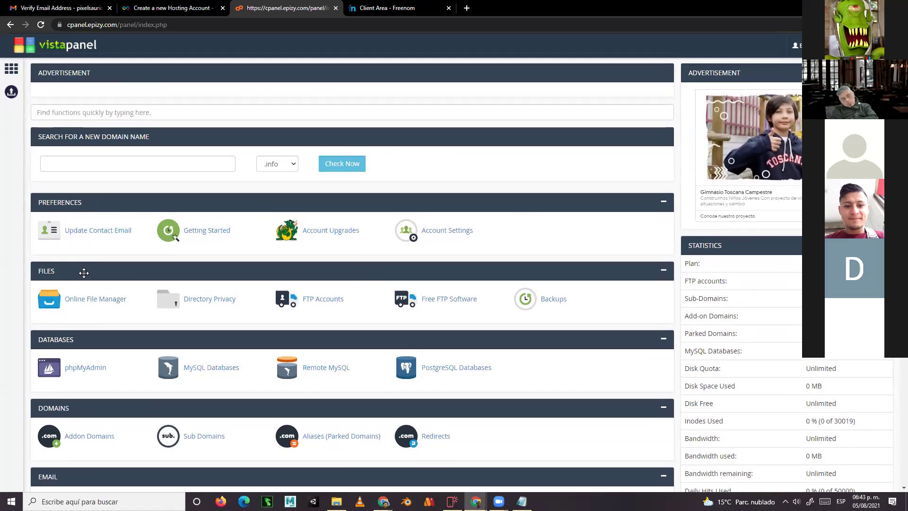
# - Open the htdocs folder in the Online File Manager alongside the websiteclase folder window
pyautogui.click(86, 303)
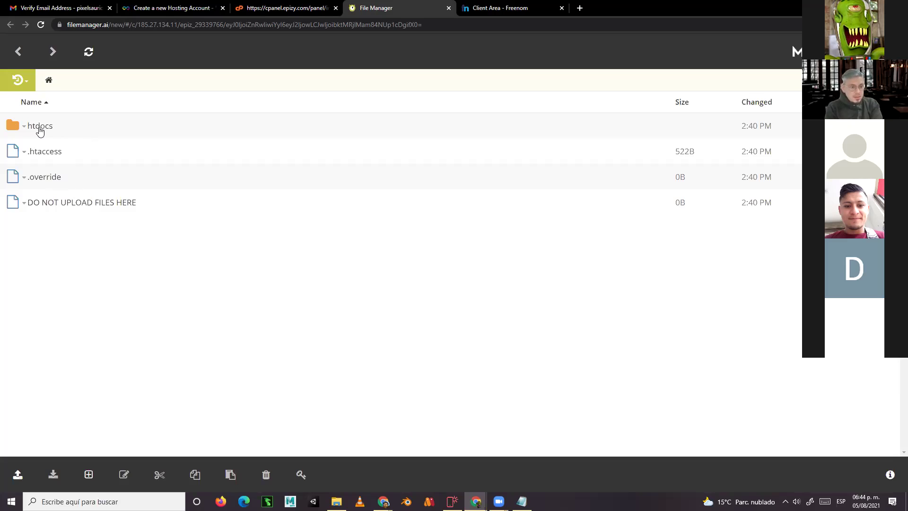
pyautogui.click(40, 130)
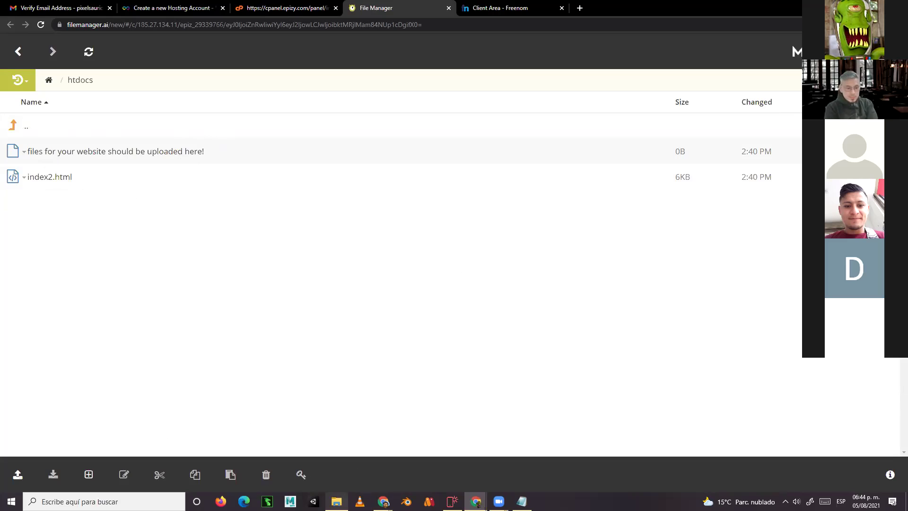
pyautogui.click(336, 501)
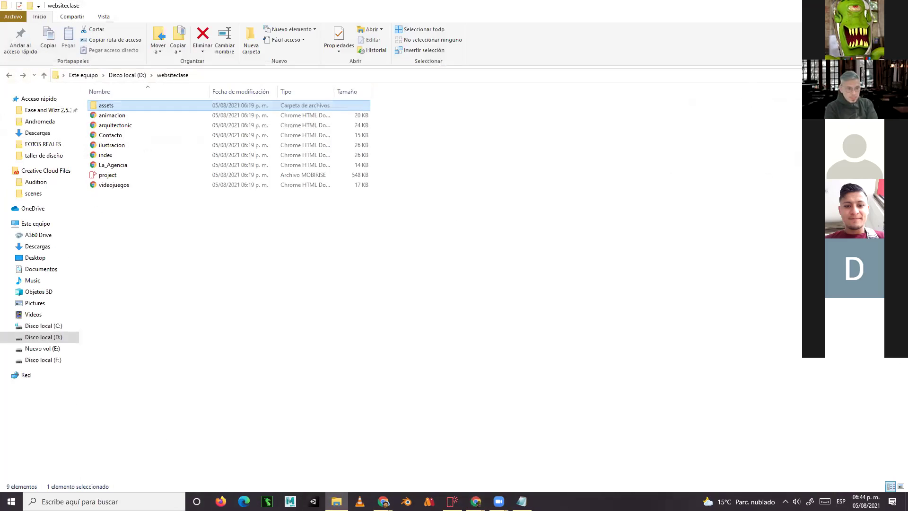
# - Drag the eight websiteclase files, HTML pages and project.mobirise but not assets, into htdocs
pyautogui.click(875, 6)
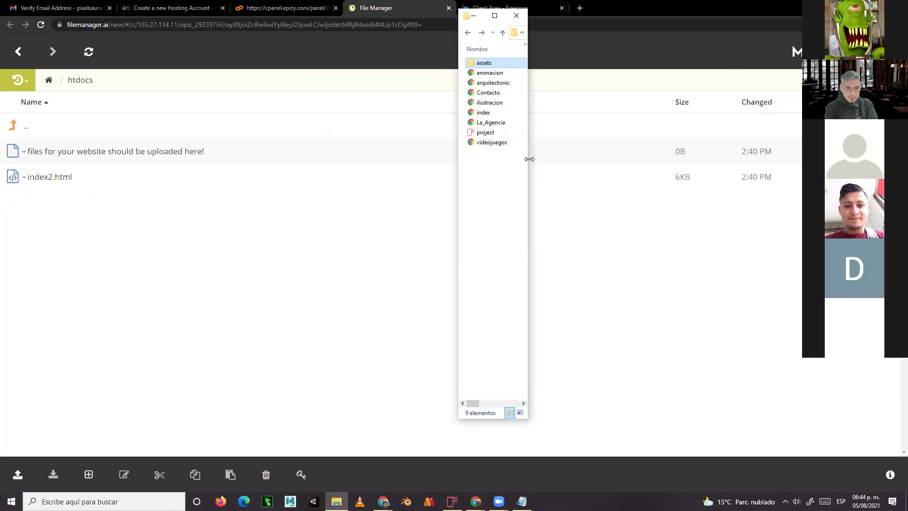
pyautogui.moveTo(529, 159); pyautogui.dragTo(842, 159)
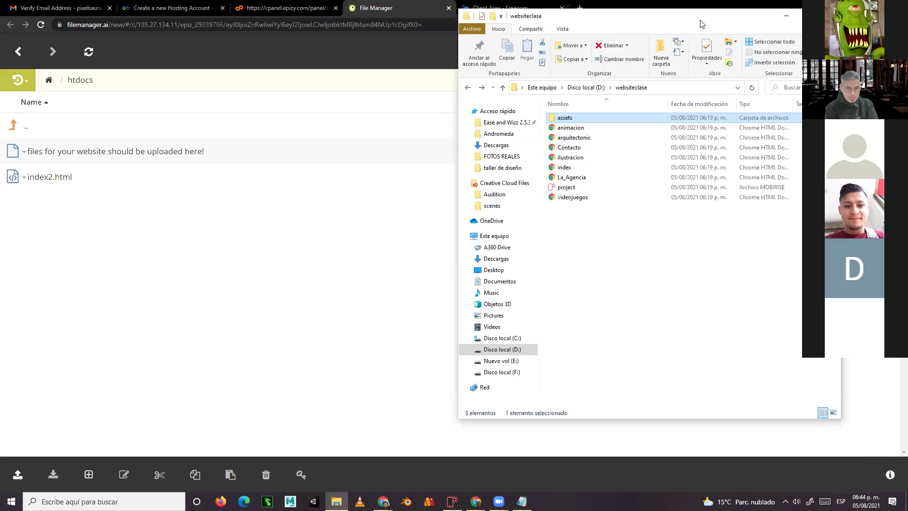
pyautogui.moveTo(703, 20); pyautogui.dragTo(722, 79)
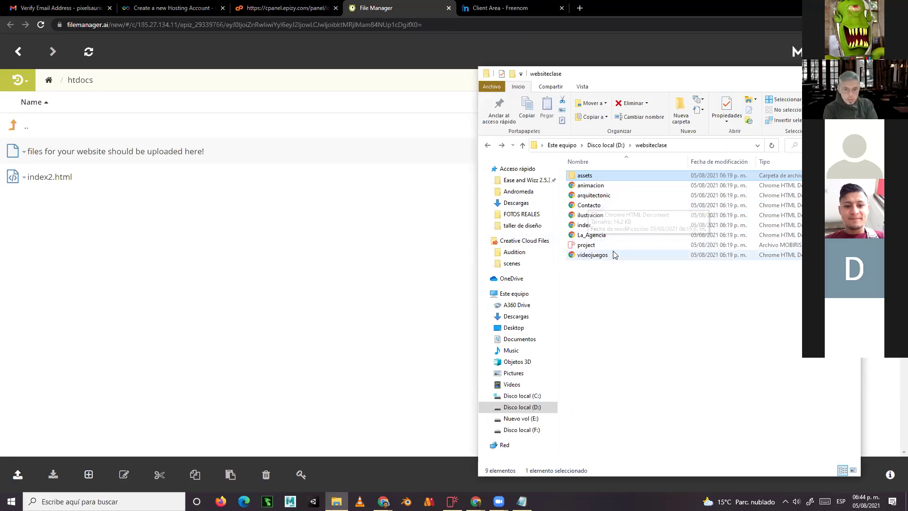
pyautogui.moveTo(586, 281); pyautogui.dragTo(612, 185)
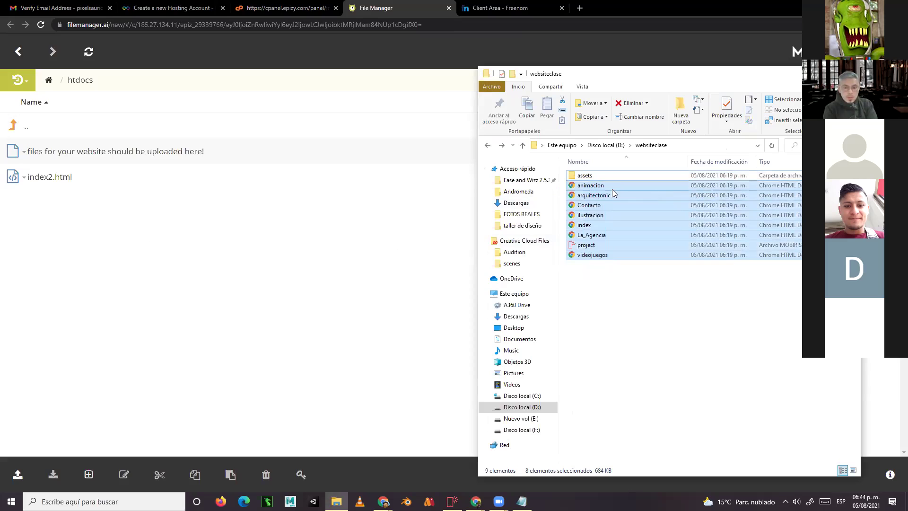
pyautogui.moveTo(590, 189); pyautogui.dragTo(242, 273)
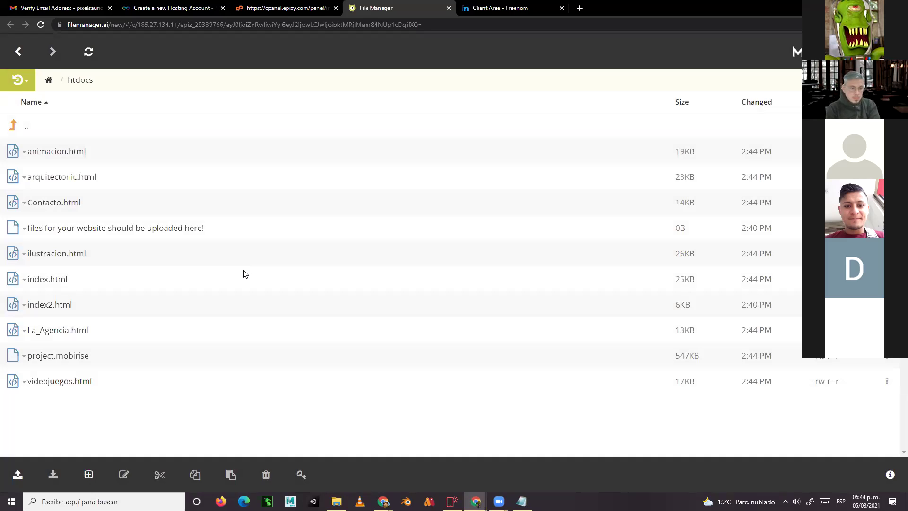
pyautogui.click(578, 9)
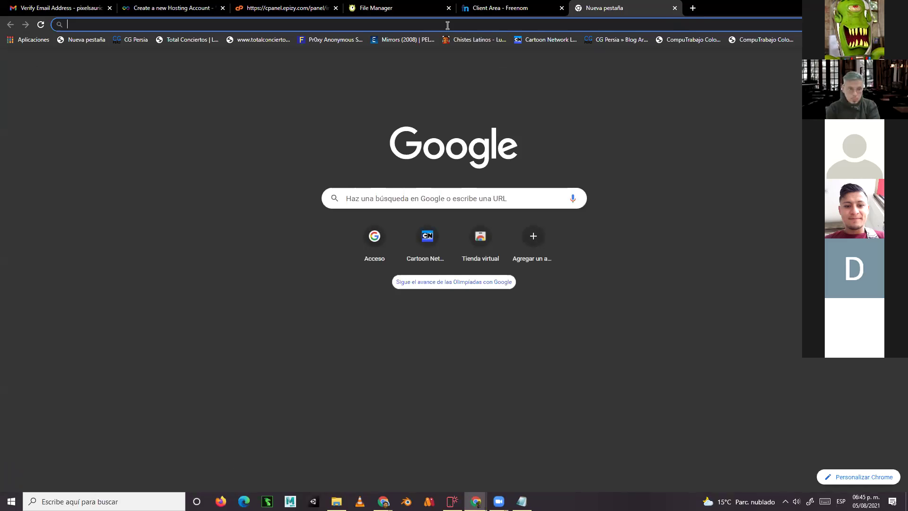
# - Load pixelsaurio.ml and scroll through the unstyled 929 agencia digital home page
pyautogui.write('pix')
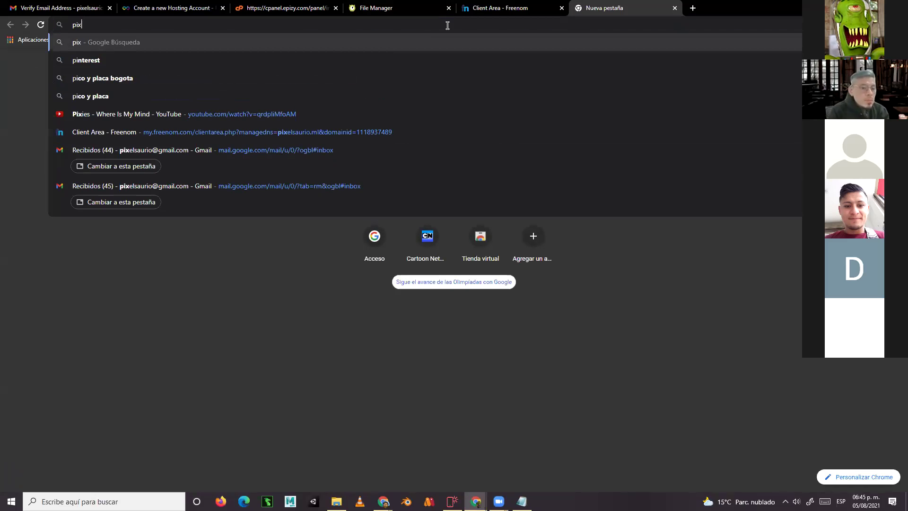
pyautogui.write('elsaurio')
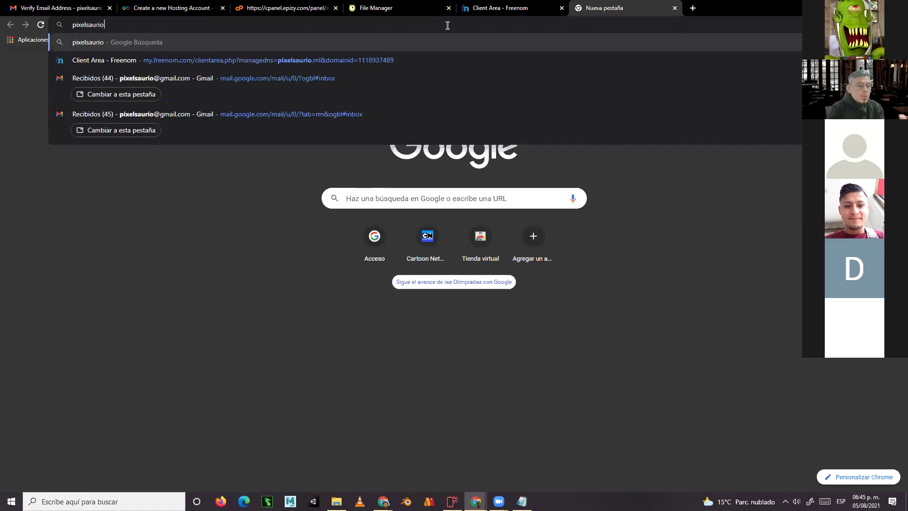
pyautogui.write('.ml')
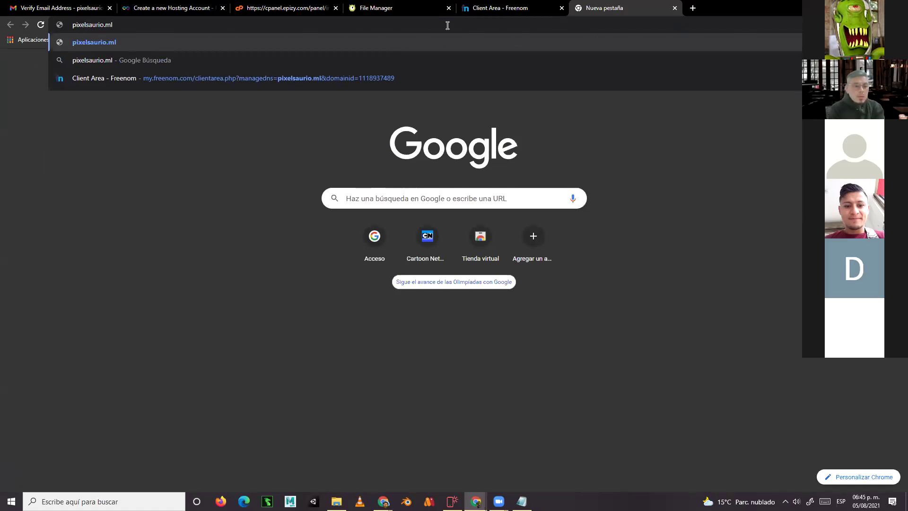
pyautogui.press('Return')
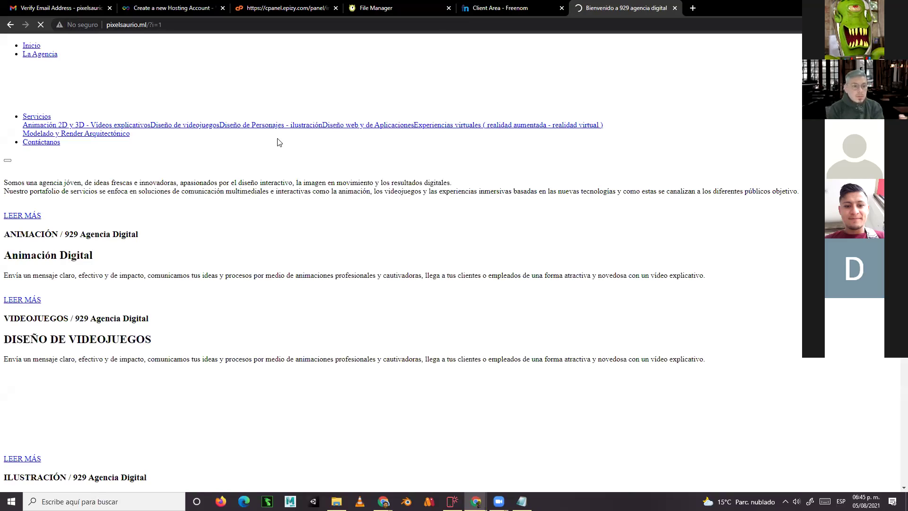
pyautogui.scroll(-4, 412, 177)
pyautogui.scroll(-10, 413, 179)
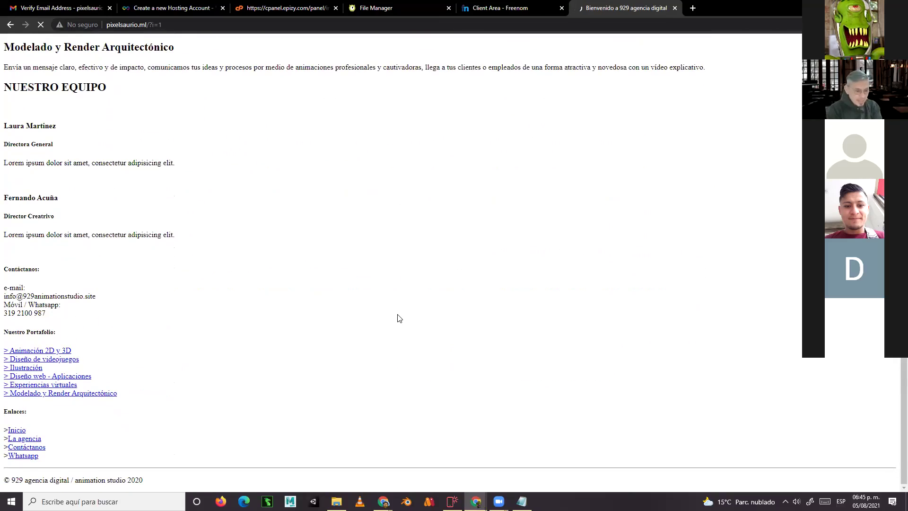
pyautogui.scroll(15, 397, 318)
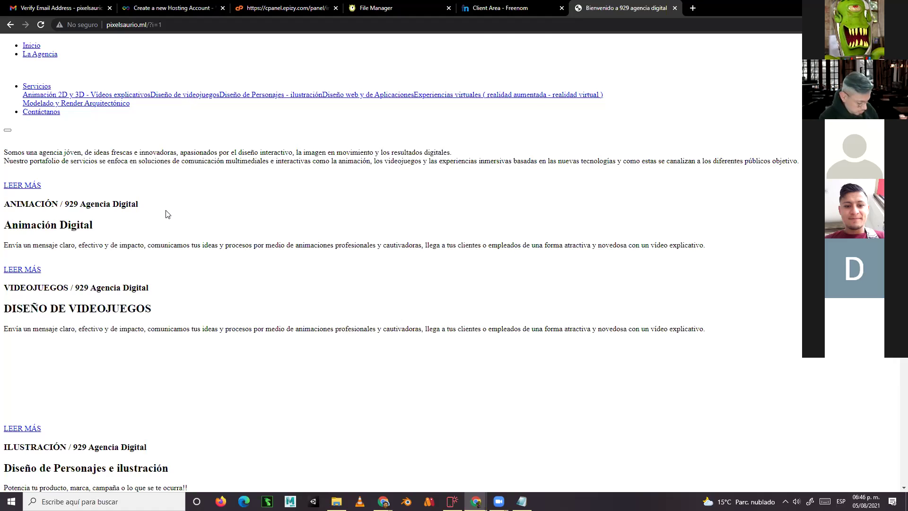
pyautogui.scroll(-15, 166, 214)
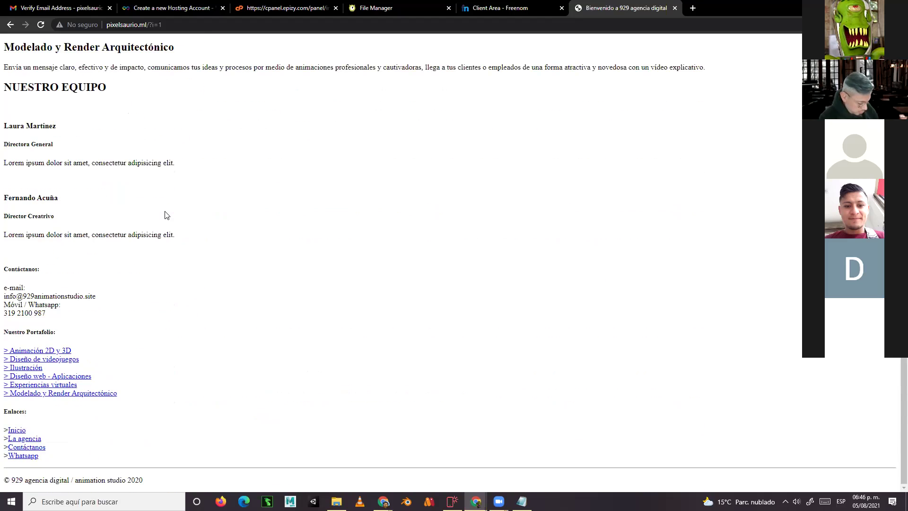
pyautogui.scroll(13, 166, 215)
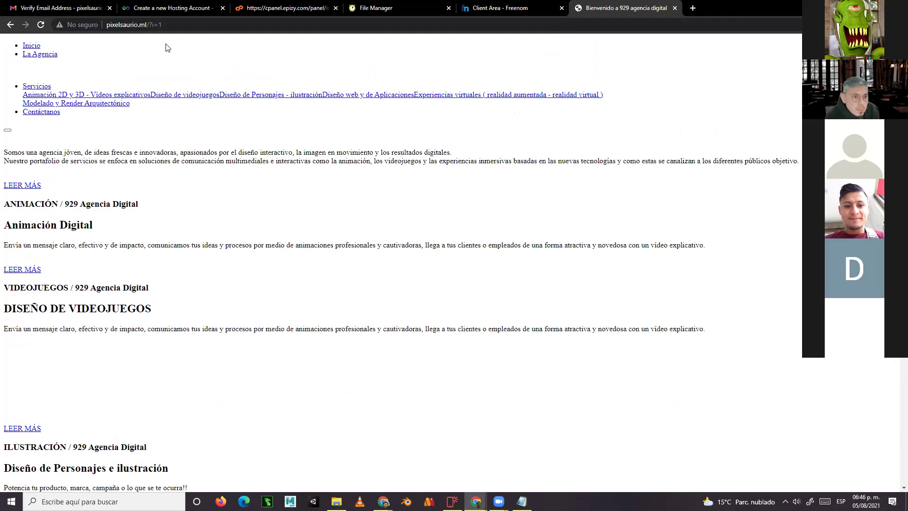
# - Check the Freenom custom nameservers, then return to the htdocs listing's upload options
pyautogui.click(504, 7)
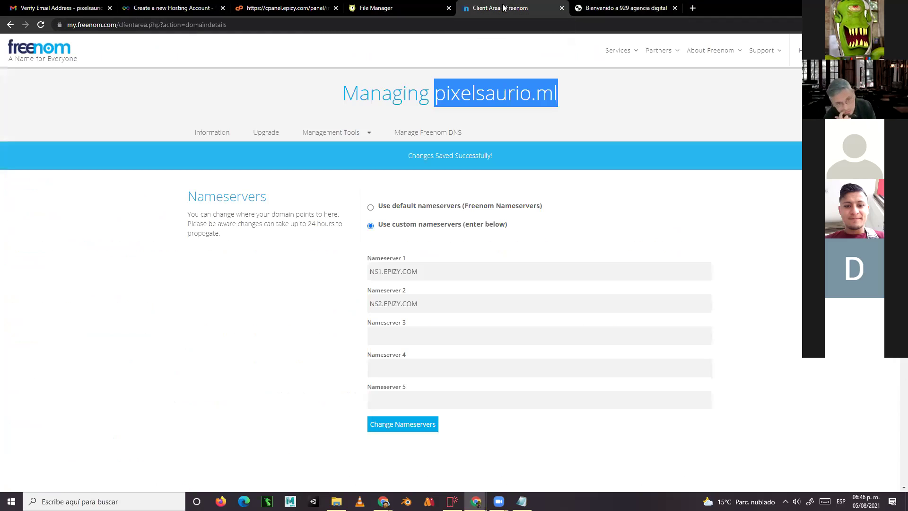
pyautogui.click(609, 7)
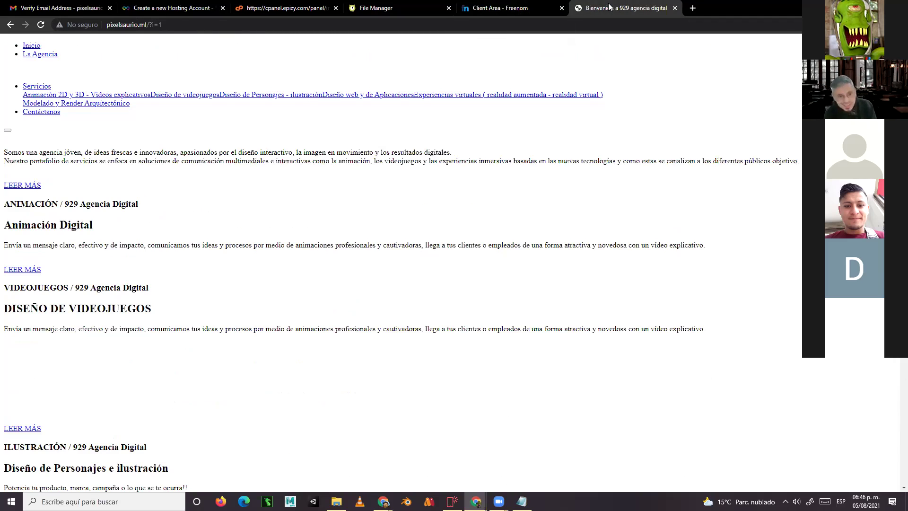
pyautogui.click(408, 6)
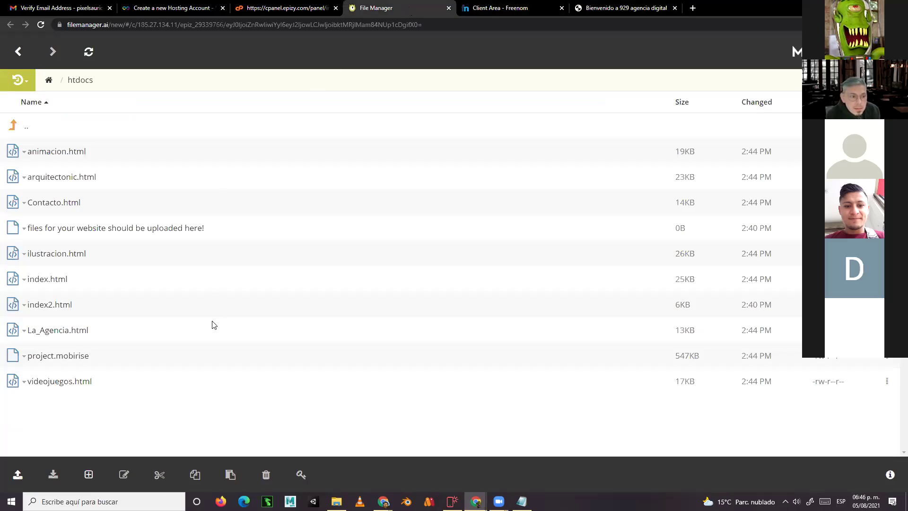
pyautogui.click(18, 477)
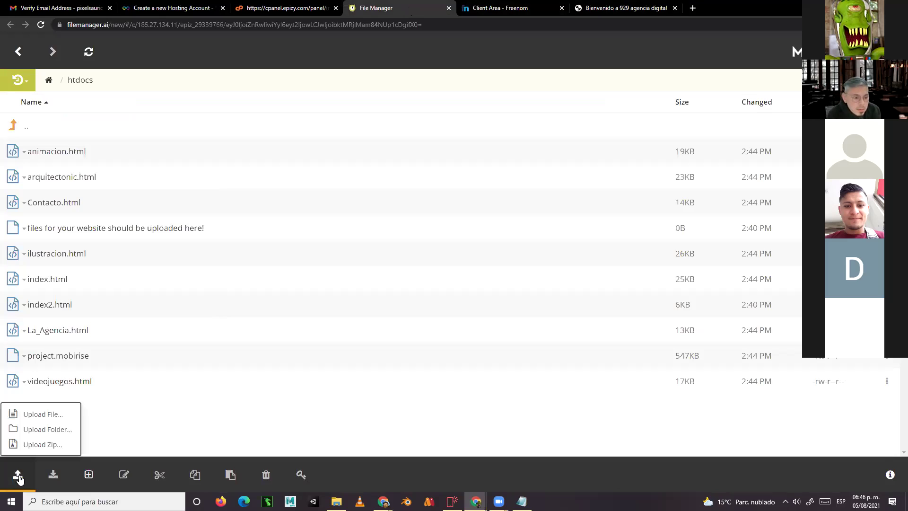
# - Upload the D:\websiteclase assets folder, all 159 files, into htdocs
pyautogui.click(30, 434)
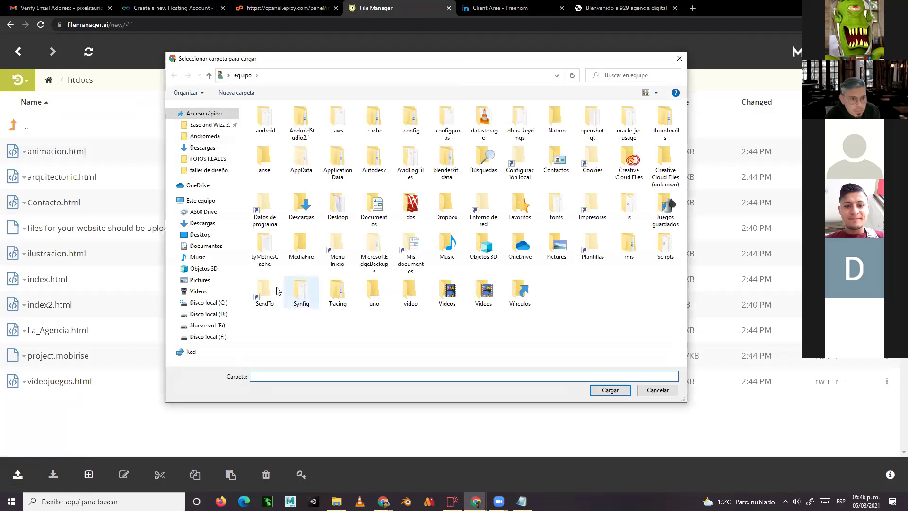
pyautogui.click(208, 314)
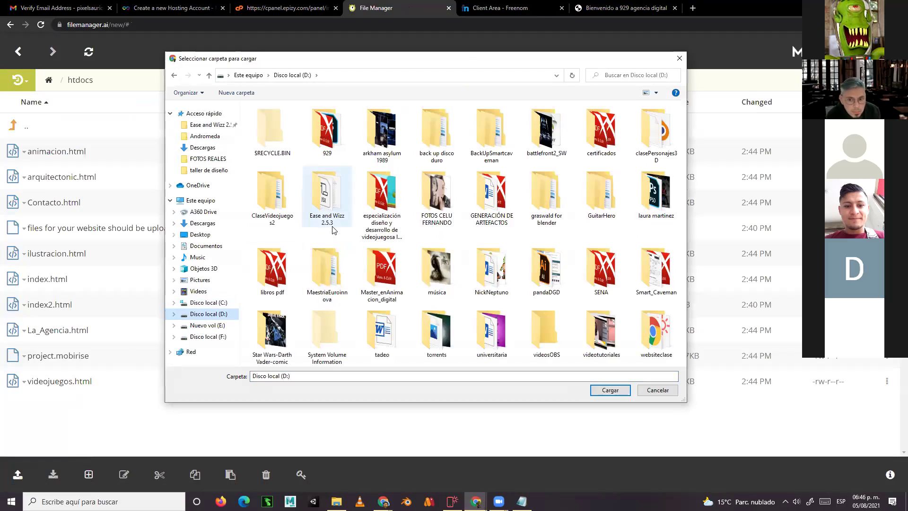
pyautogui.click(657, 347)
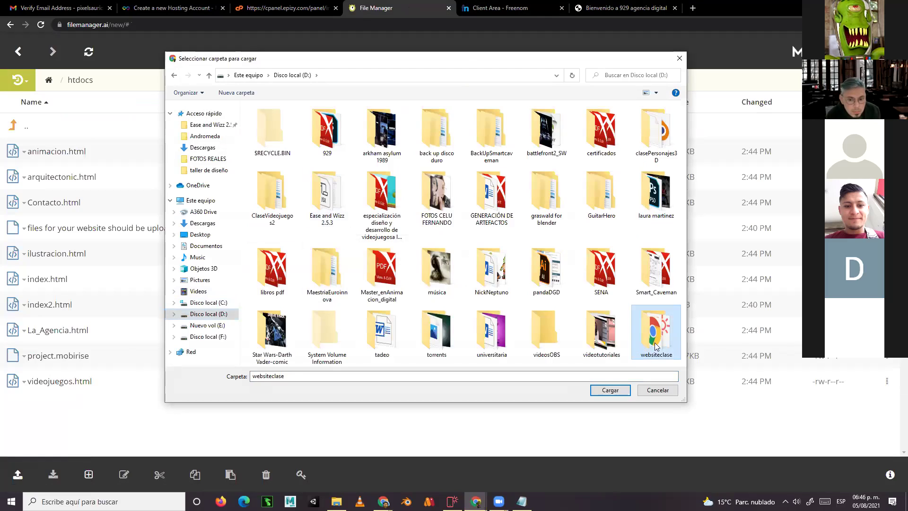
pyautogui.click(610, 390)
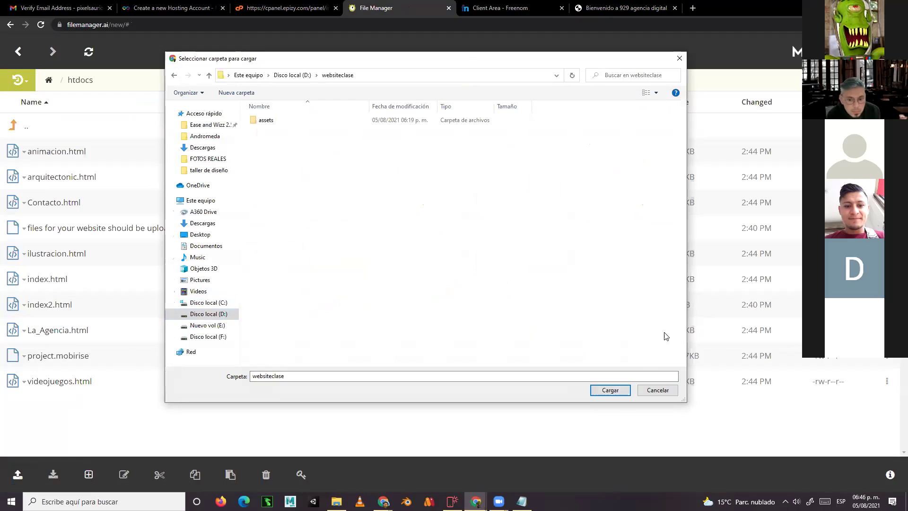
pyautogui.click(266, 124)
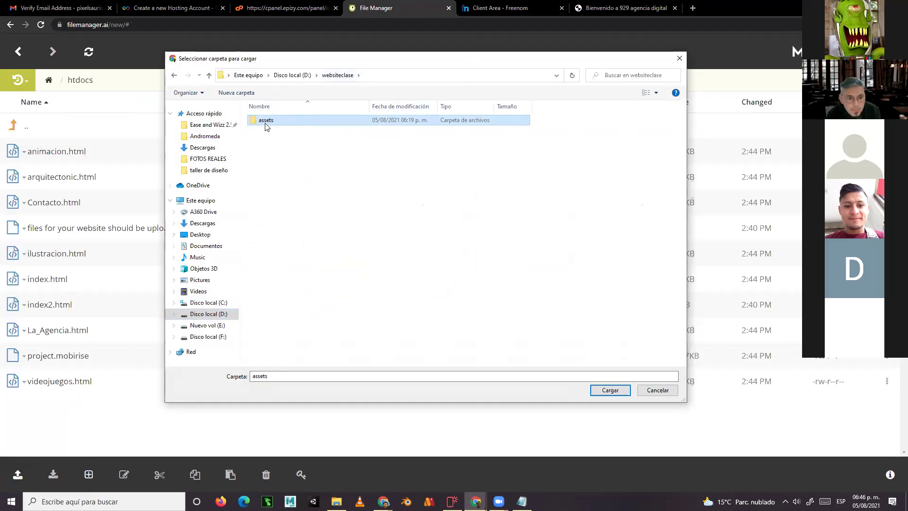
pyautogui.click(613, 392)
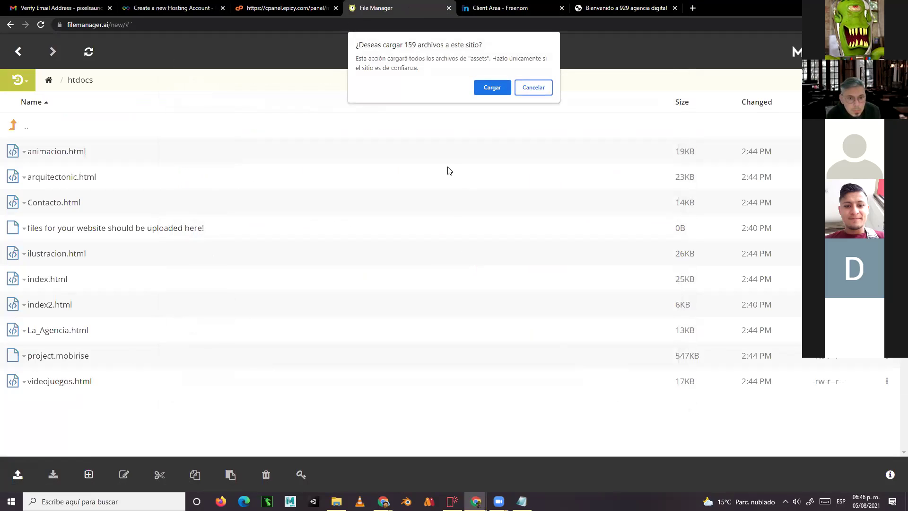
pyautogui.click(489, 90)
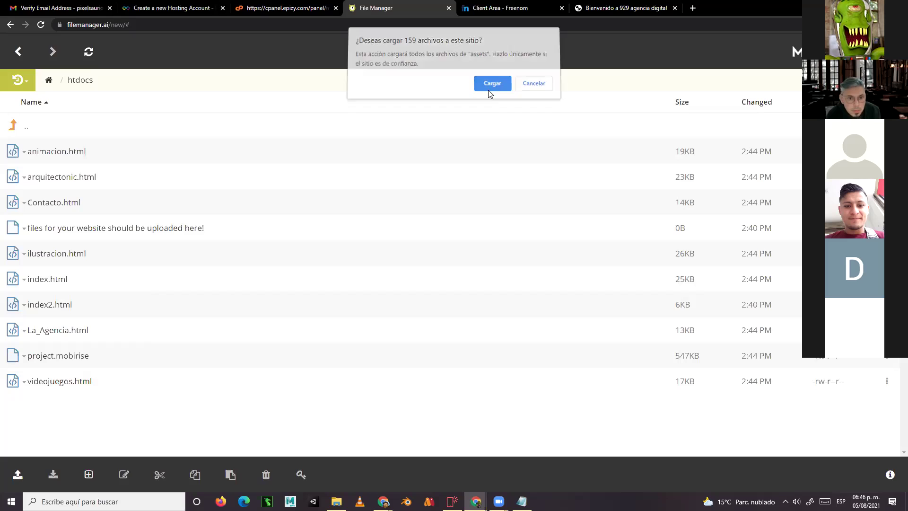
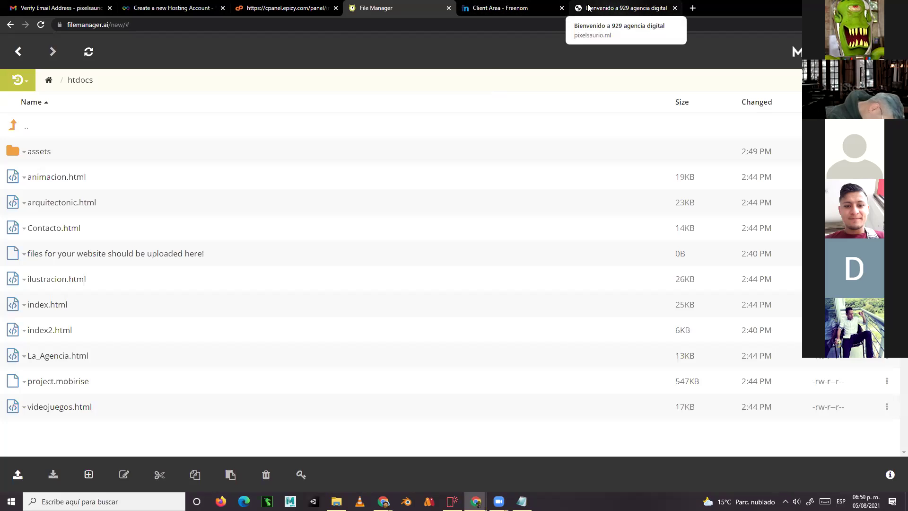
# - Glance at the Freenom nameserver page and the htdocs listing, then switch to the VistaPanel dashboard
pyautogui.click(517, 8)
pyautogui.click(378, 5)
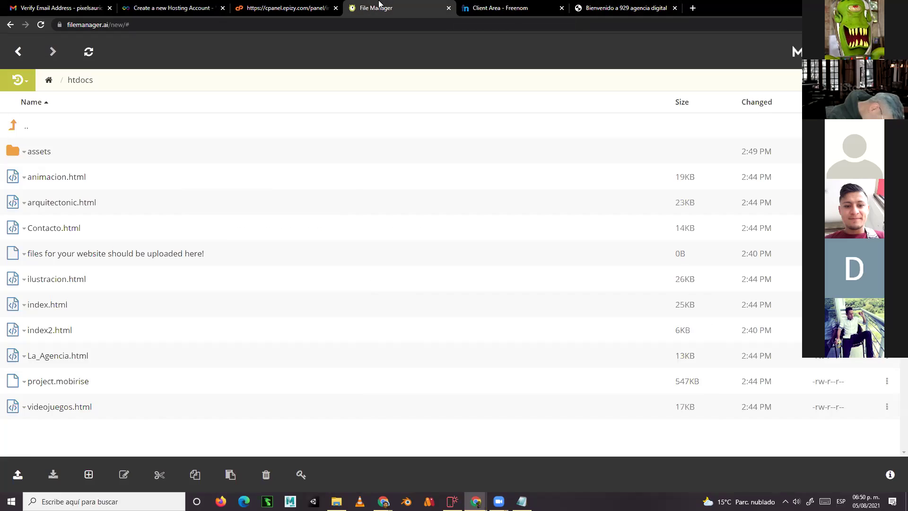
pyautogui.click(287, 7)
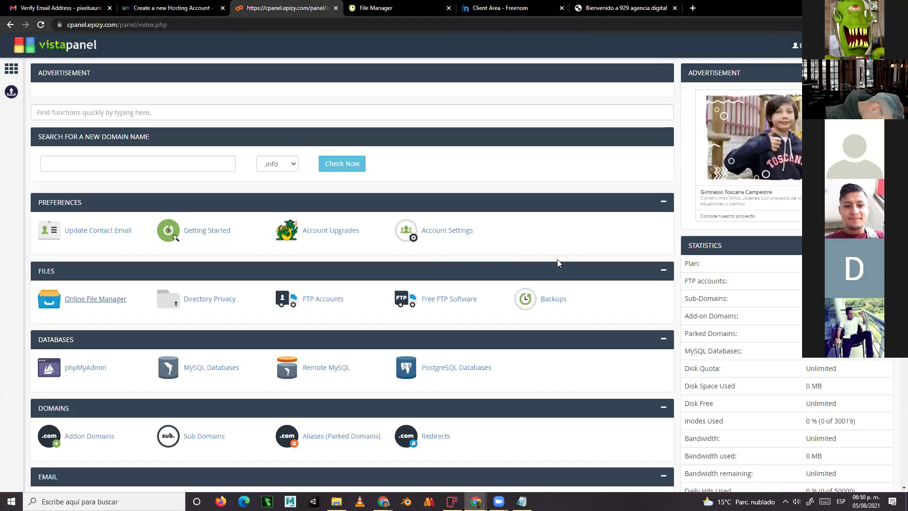
# - Open the PostgreSQL Databases page from the dashboard's Databases section
pyautogui.scroll(-1, 554, 264)
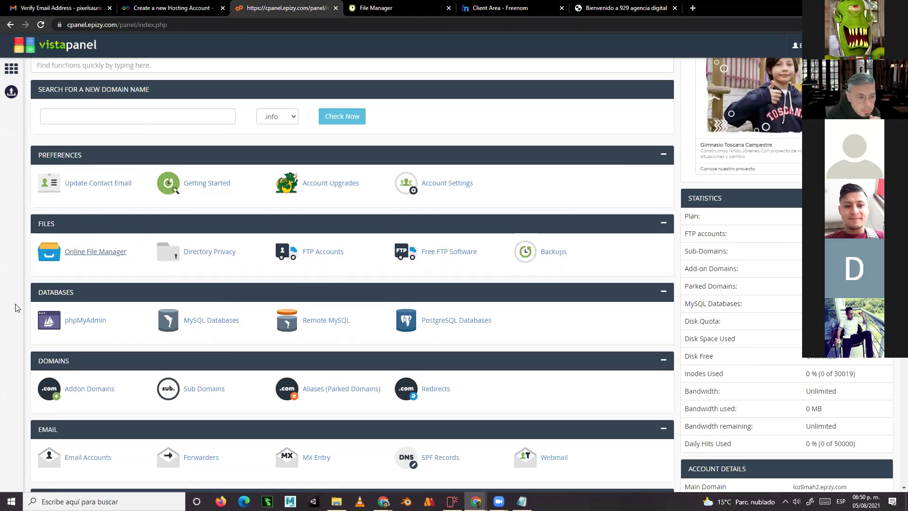
pyautogui.scroll(-1, 17, 308)
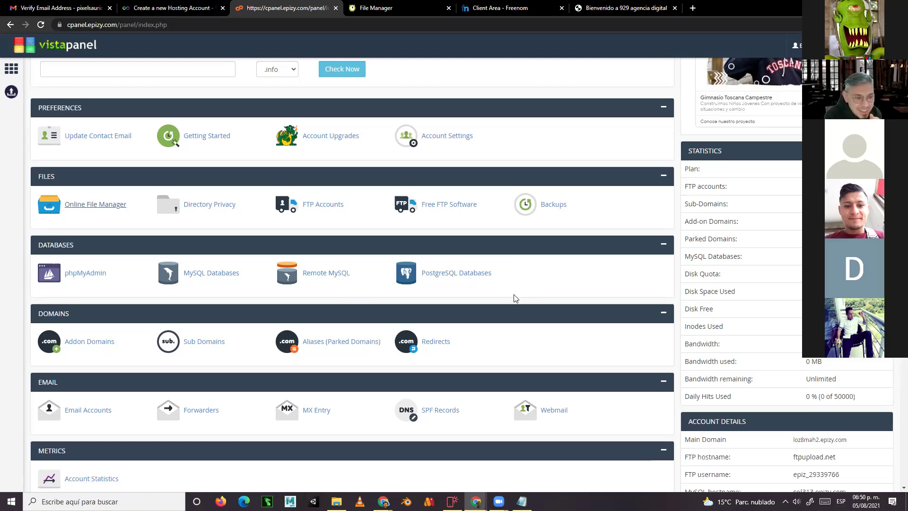
pyautogui.click(452, 277)
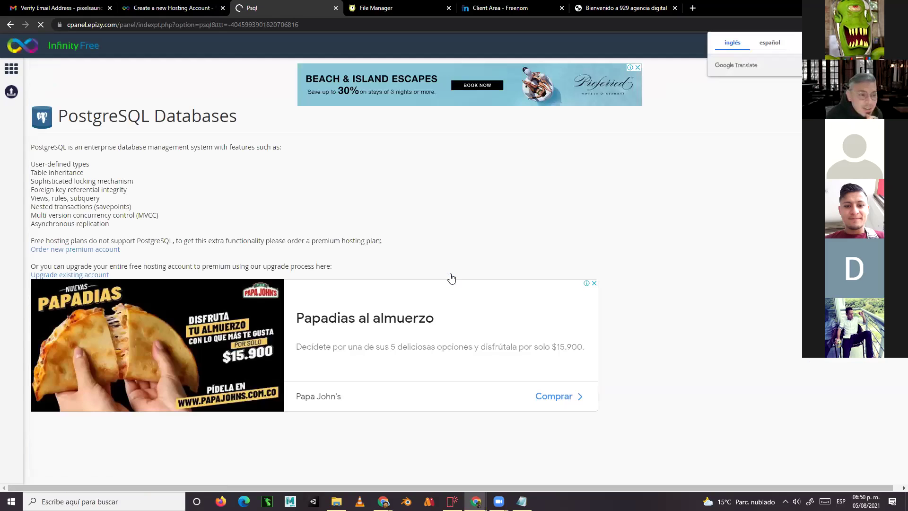
pyautogui.click(769, 43)
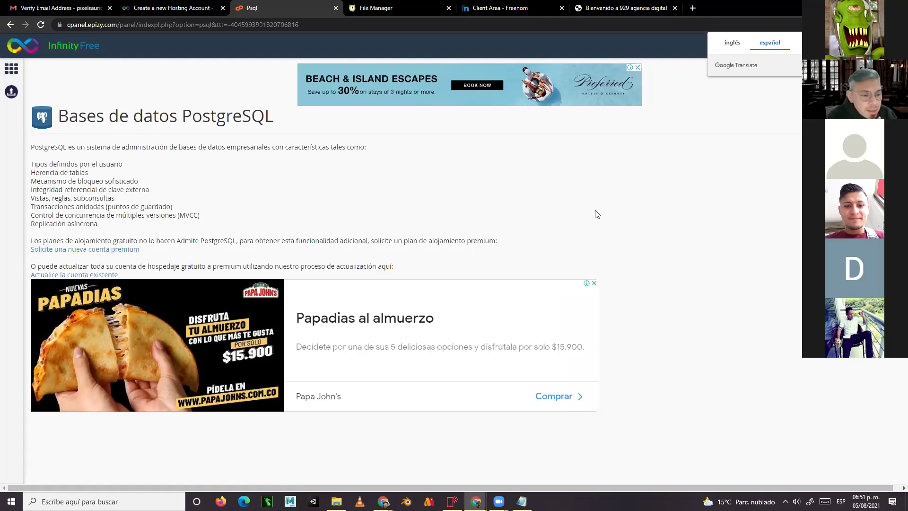
pyautogui.click(10, 26)
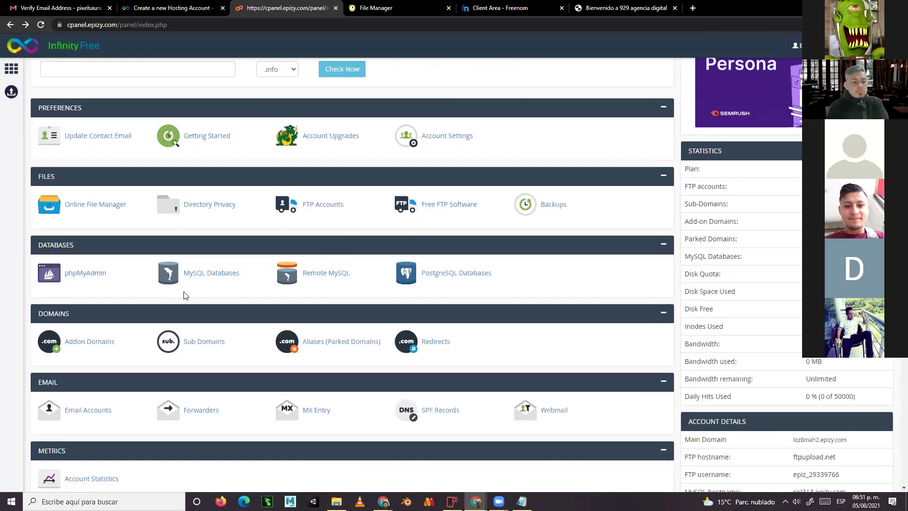
# - Open MySQL Databases, translate it into español, and review the empty 0-of-400 database list
pyautogui.click(202, 274)
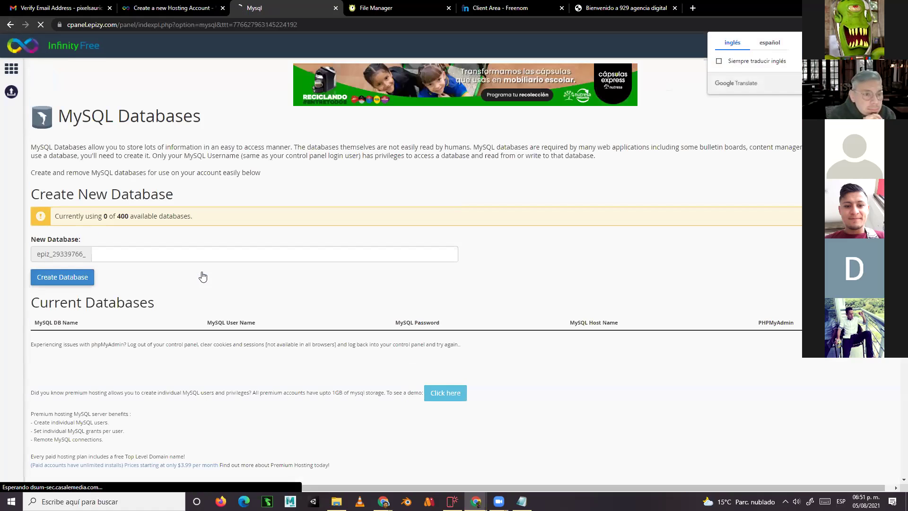
pyautogui.click(770, 43)
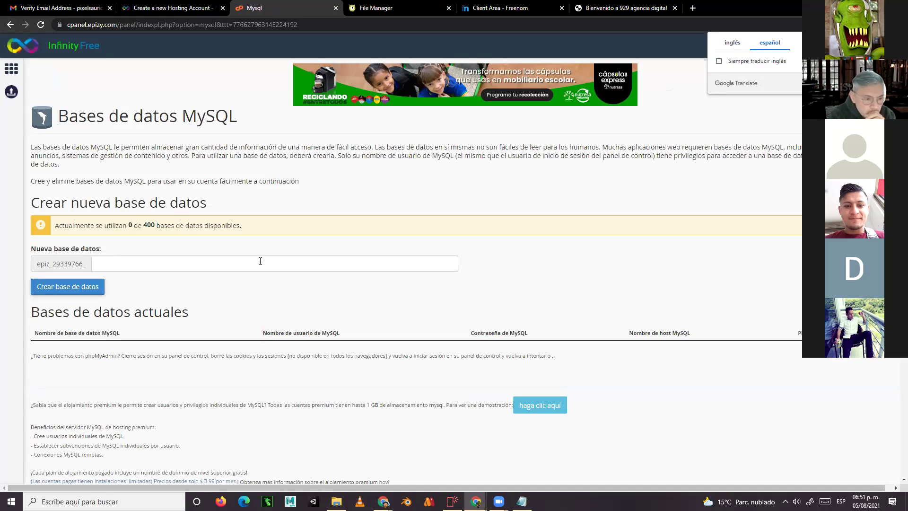
pyautogui.scroll(-3, 260, 261)
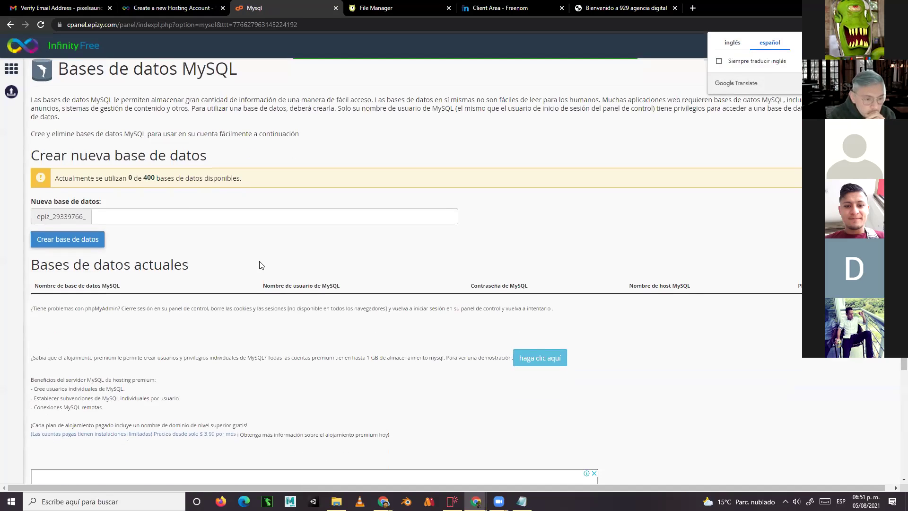
pyautogui.scroll(2, 259, 263)
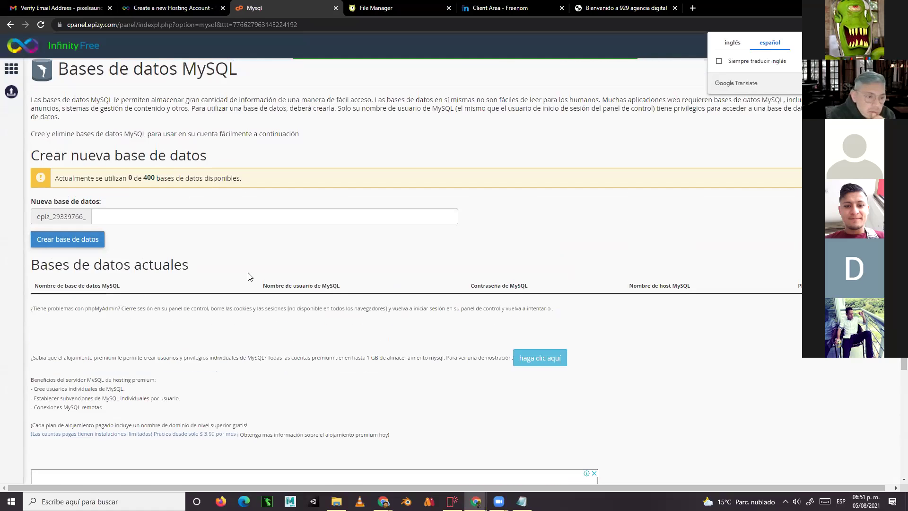
pyautogui.scroll(-3, 250, 276)
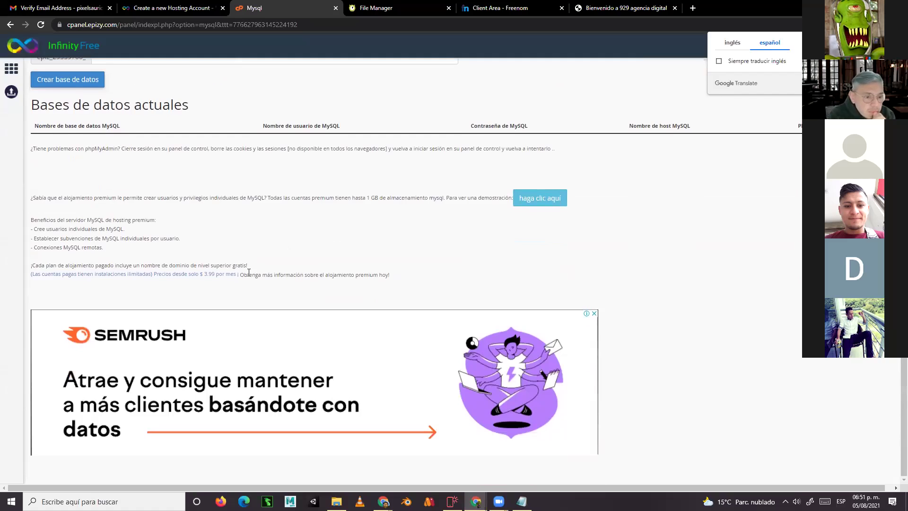
pyautogui.scroll(4, 248, 272)
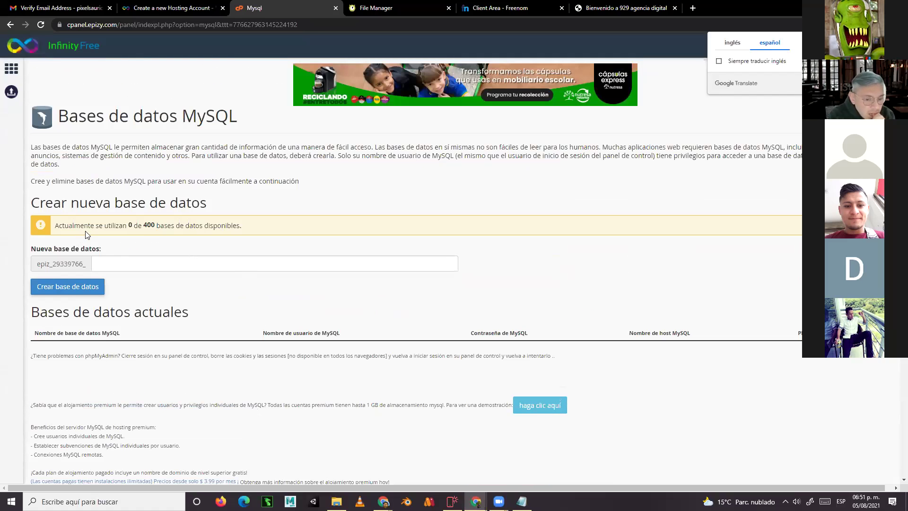